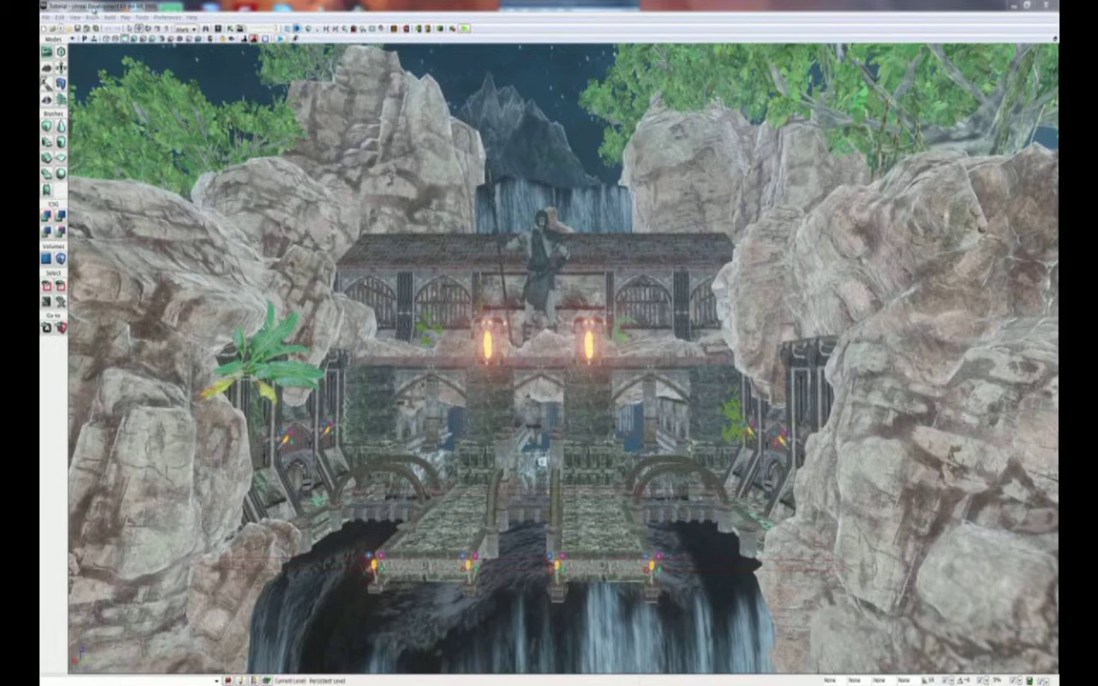
Open the World Properties and expand the Lightmass Settings down to the static lighting scale and indirect bounce values.
left_click(76, 17)
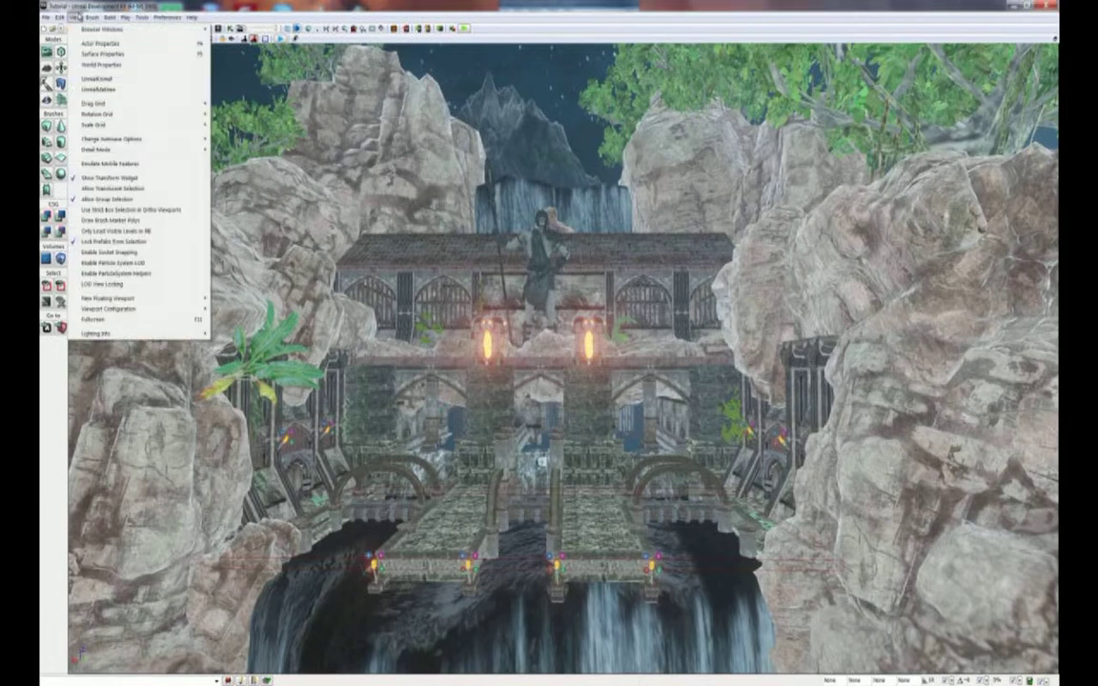
left_click(94, 64)
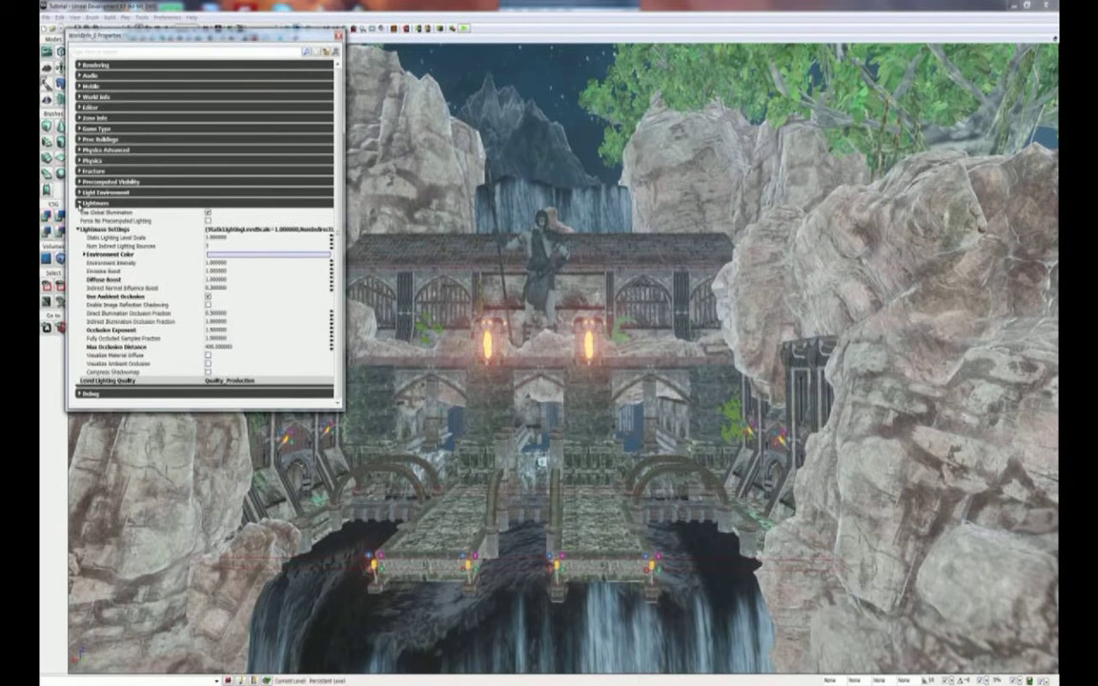
left_click(79, 203)
left_click(79, 203)
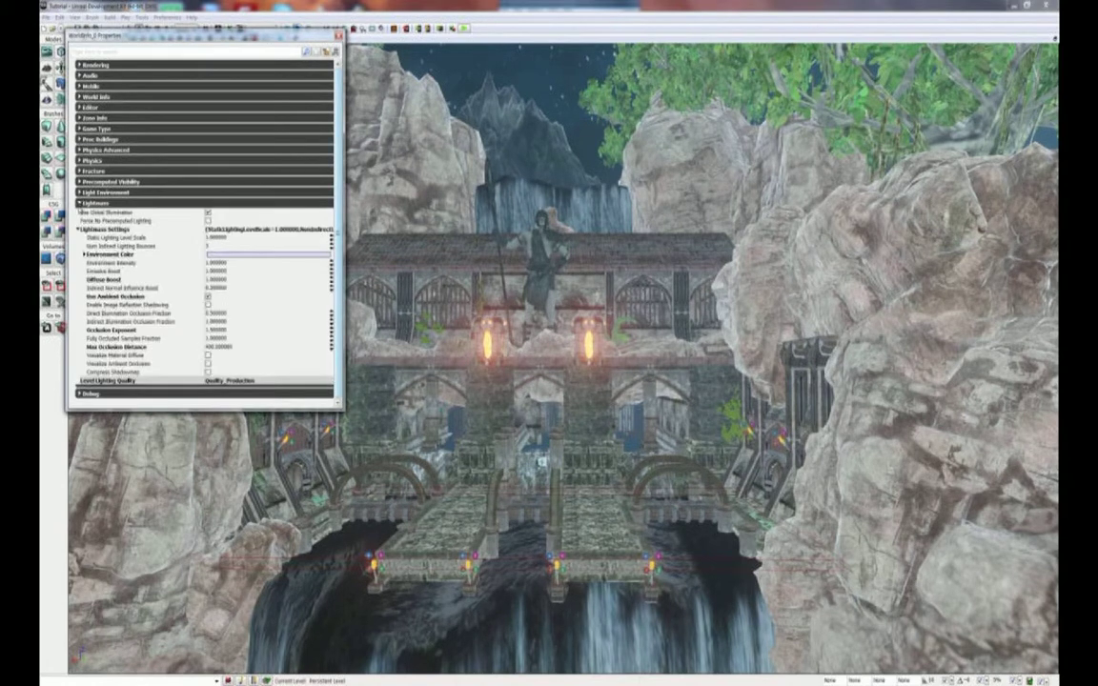
left_click(80, 230)
left_click(80, 230)
mouse_move(128, 240)
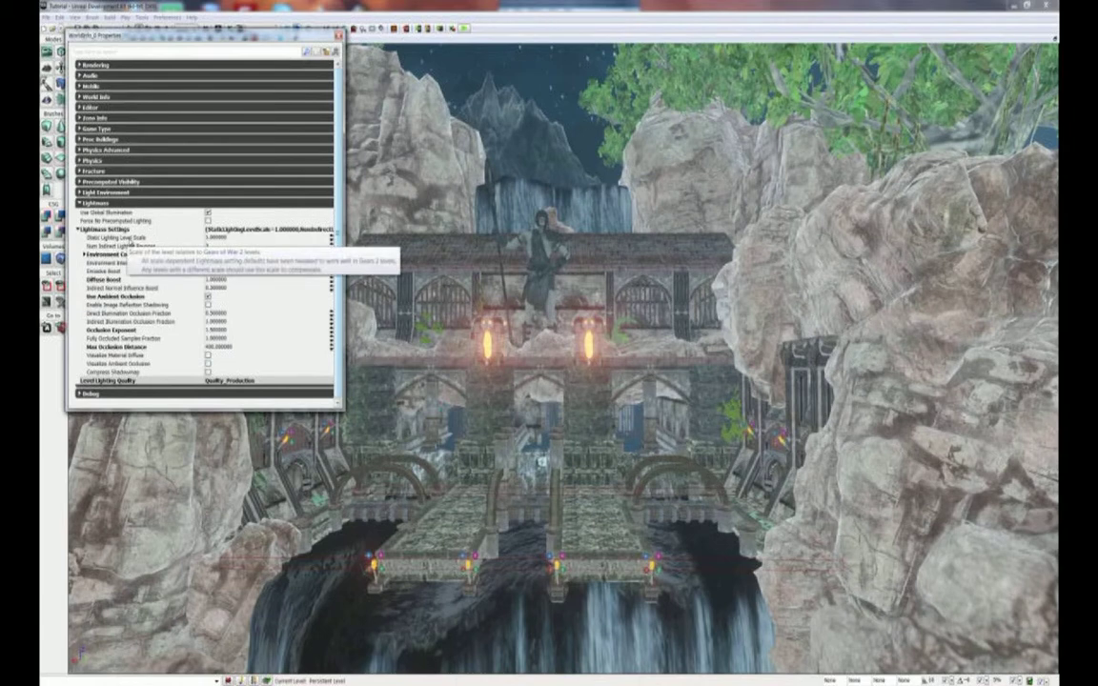
left_click(216, 238)
left_click(217, 246)
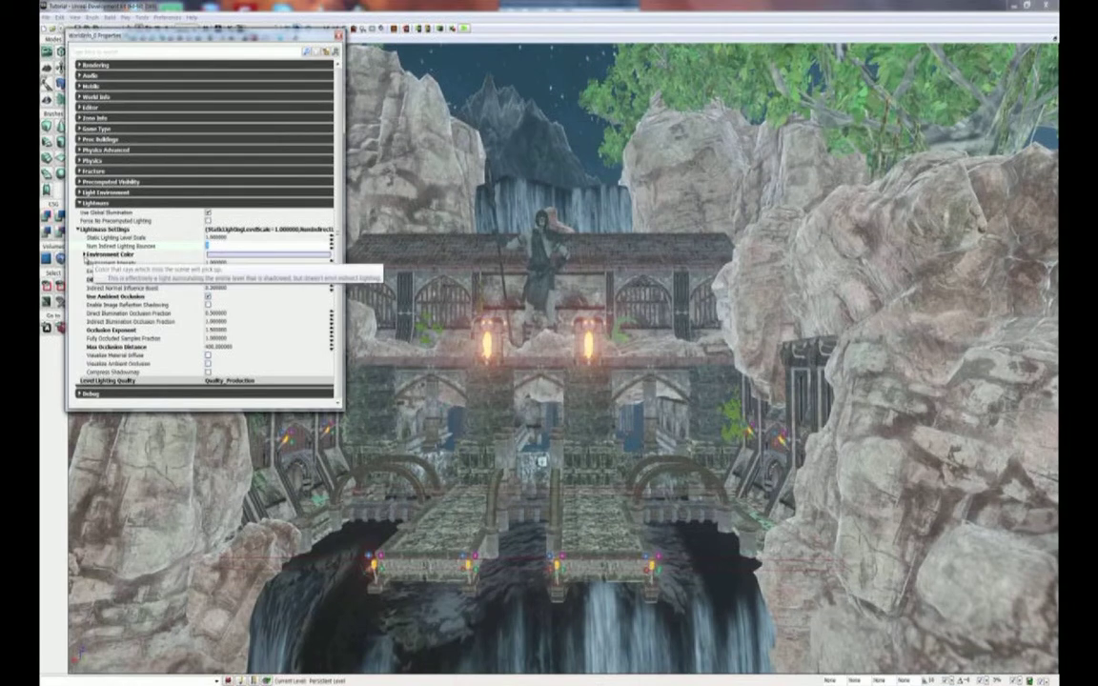
Change the Lightmass Environment Color to a muted blue.
left_click(85, 255)
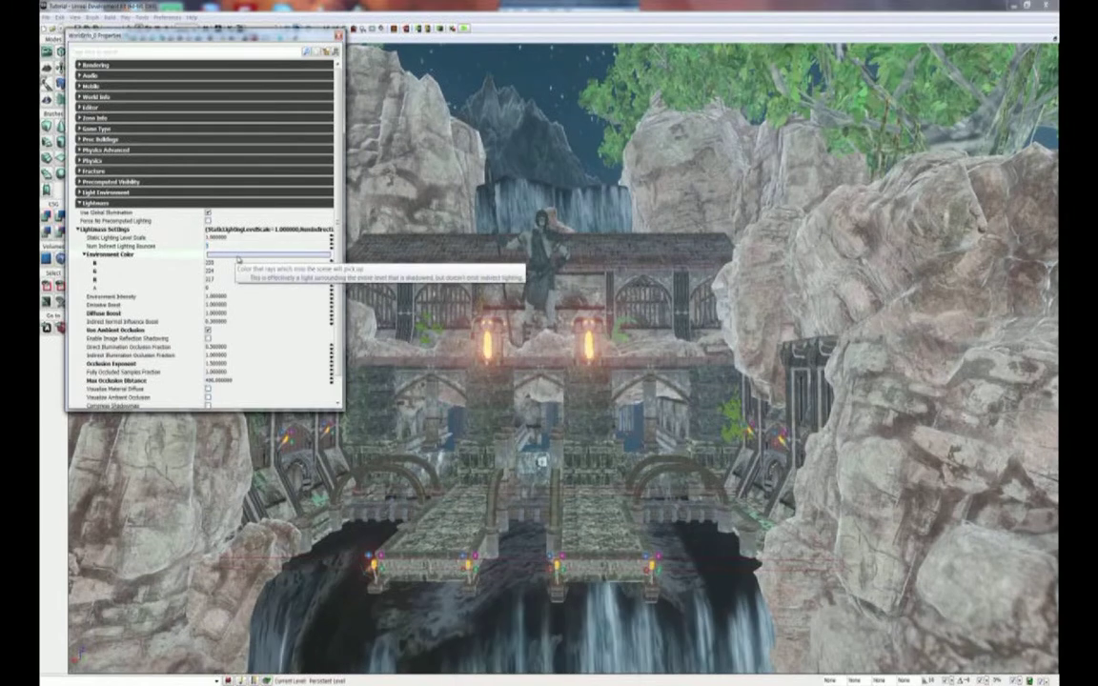
left_click(238, 256)
mouse_move(531, 305)
left_mouse_down()
mouse_move(539, 294)
mouse_move(520, 319)
mouse_move(516, 303)
left_mouse_up()
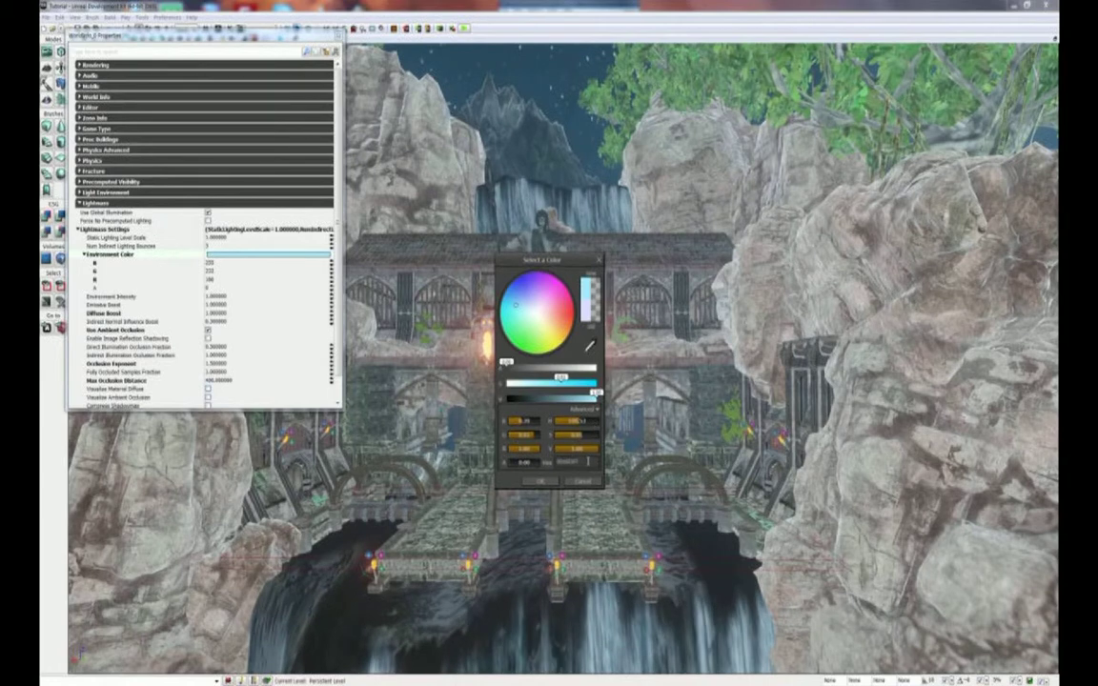
double_click(563, 462)
type("ff")
left_click(543, 482)
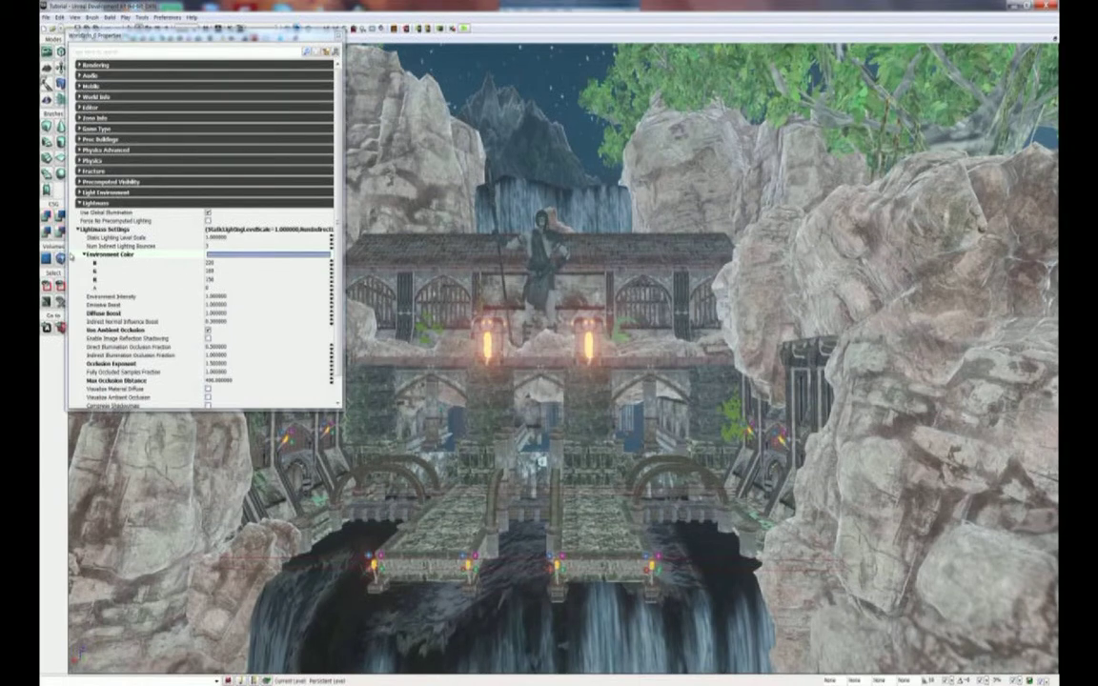
Set the Lightmass Environment Intensity to 2 and go through the emissive, diffuse and indirect normal influence boost values.
left_click(84, 255)
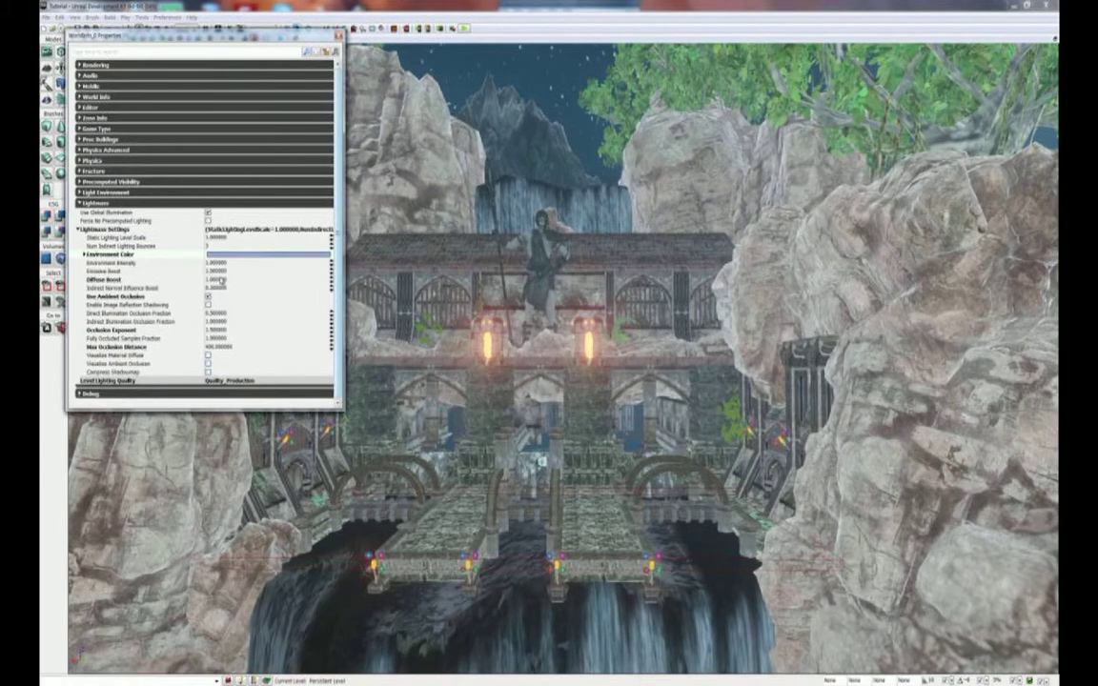
left_click(223, 266)
type("2")
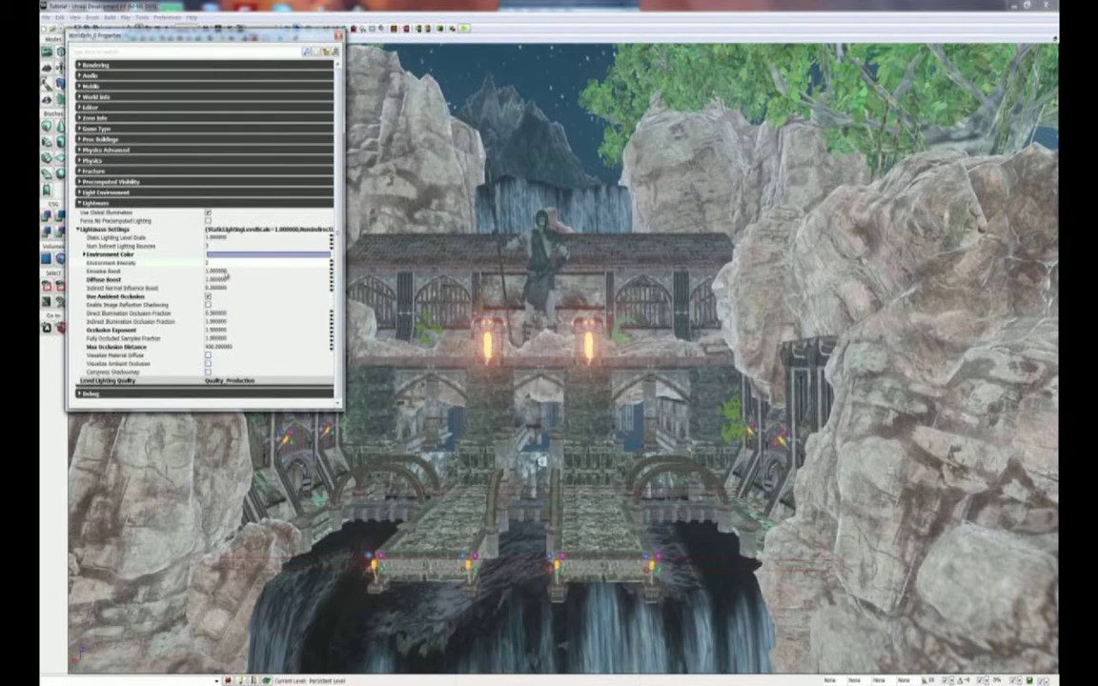
left_click(219, 271)
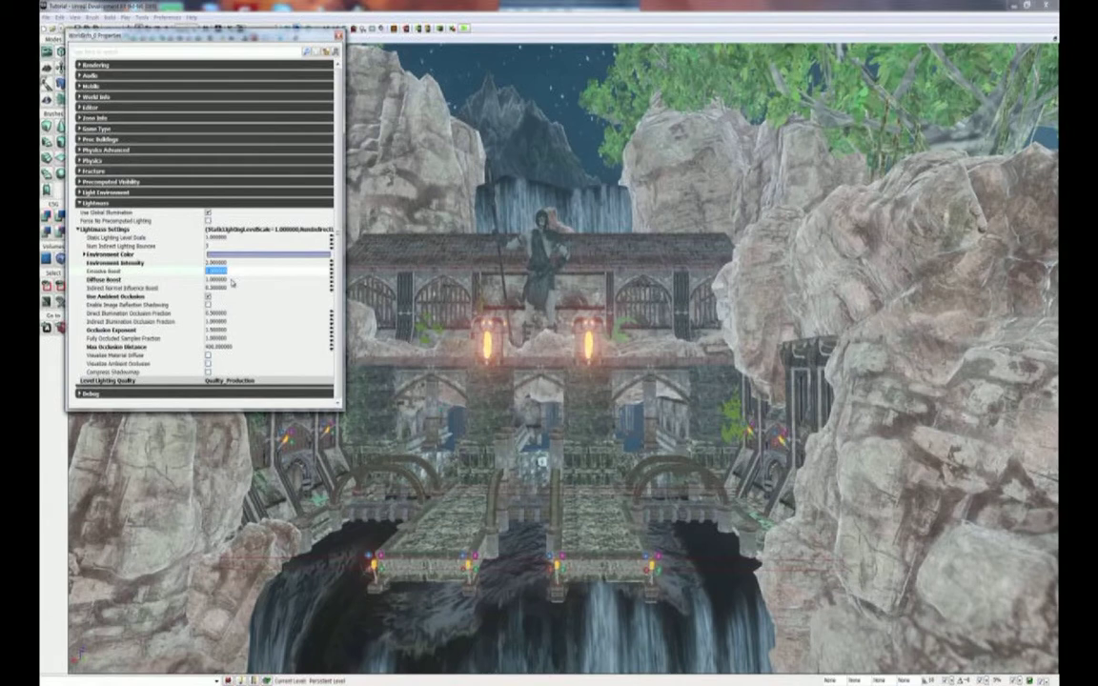
left_click(230, 282)
left_click(230, 288)
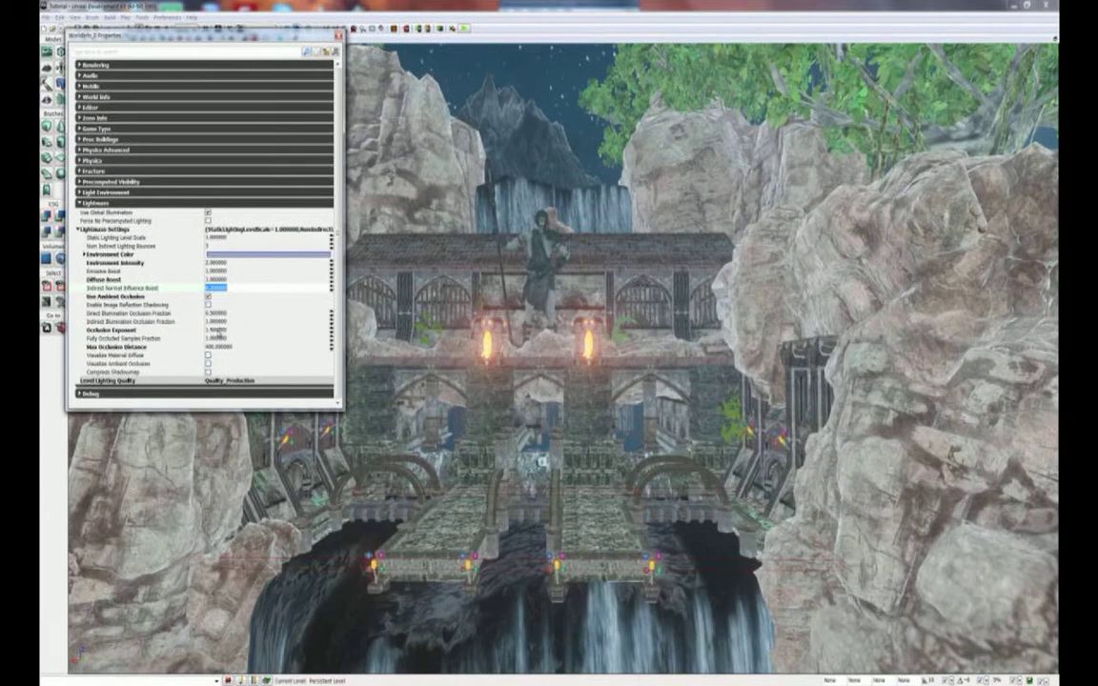
Set the Occlusion Exponent to 3.5 and close the World Properties.
left_click(218, 331)
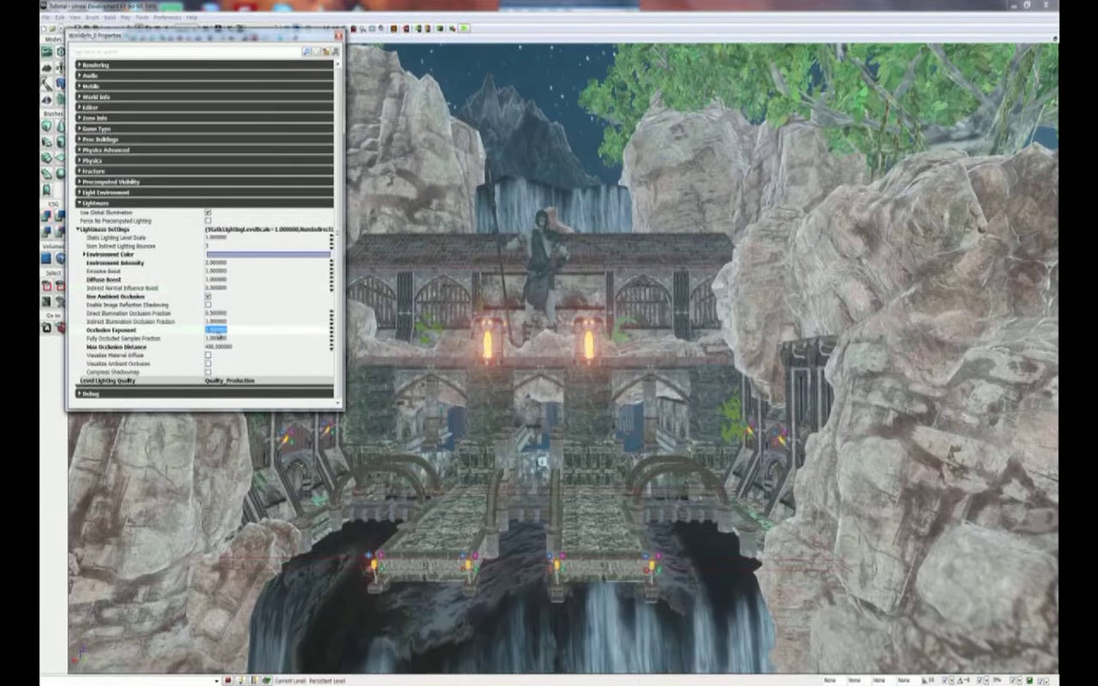
type("3.5")
key("Return")
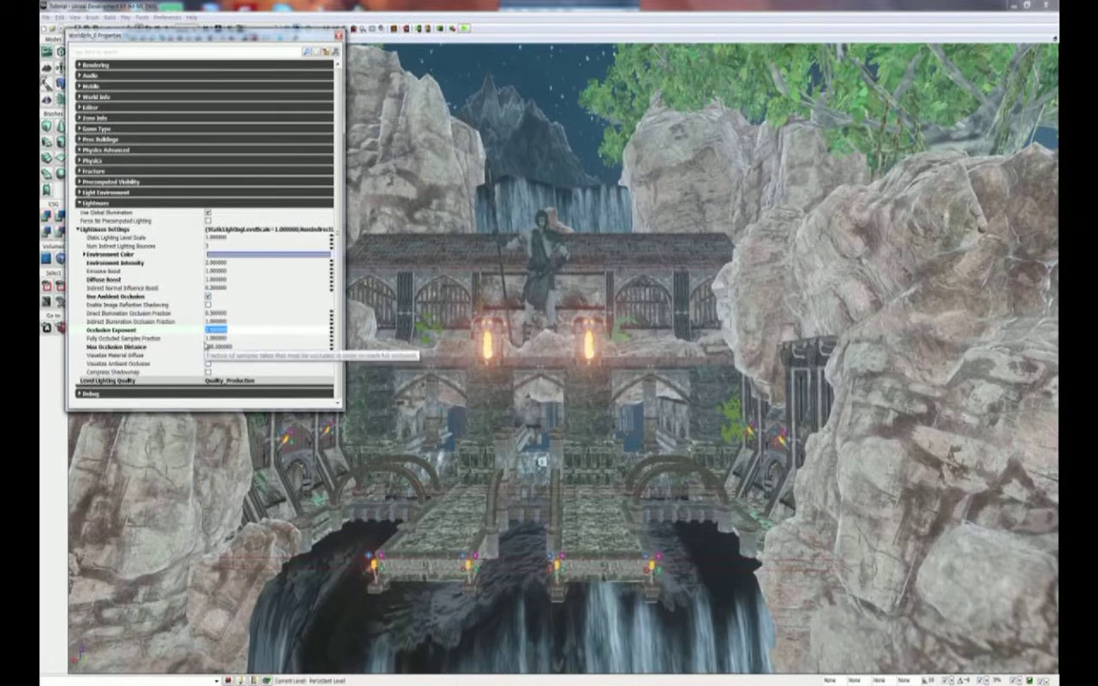
left_click(218, 347)
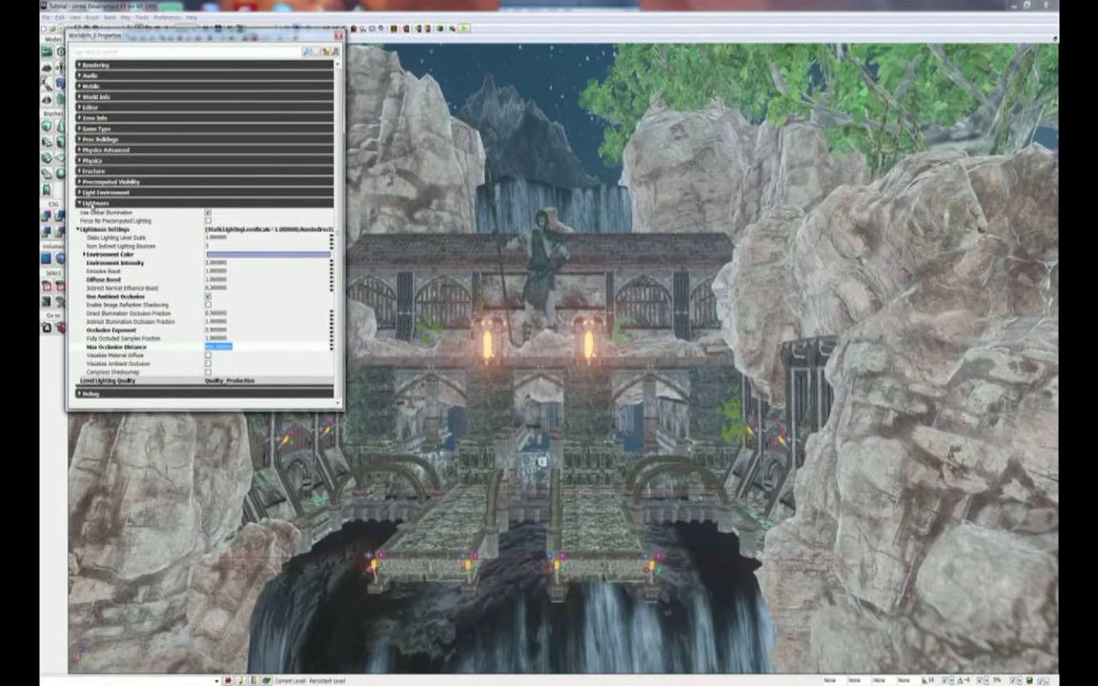
left_click(79, 203)
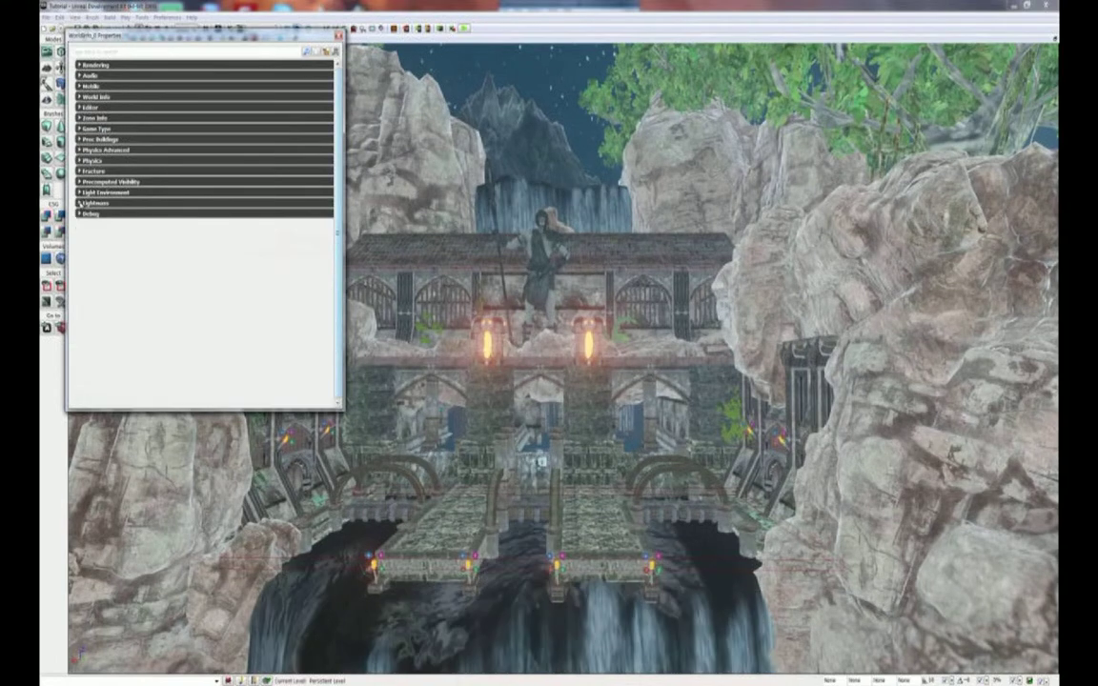
left_click(338, 36)
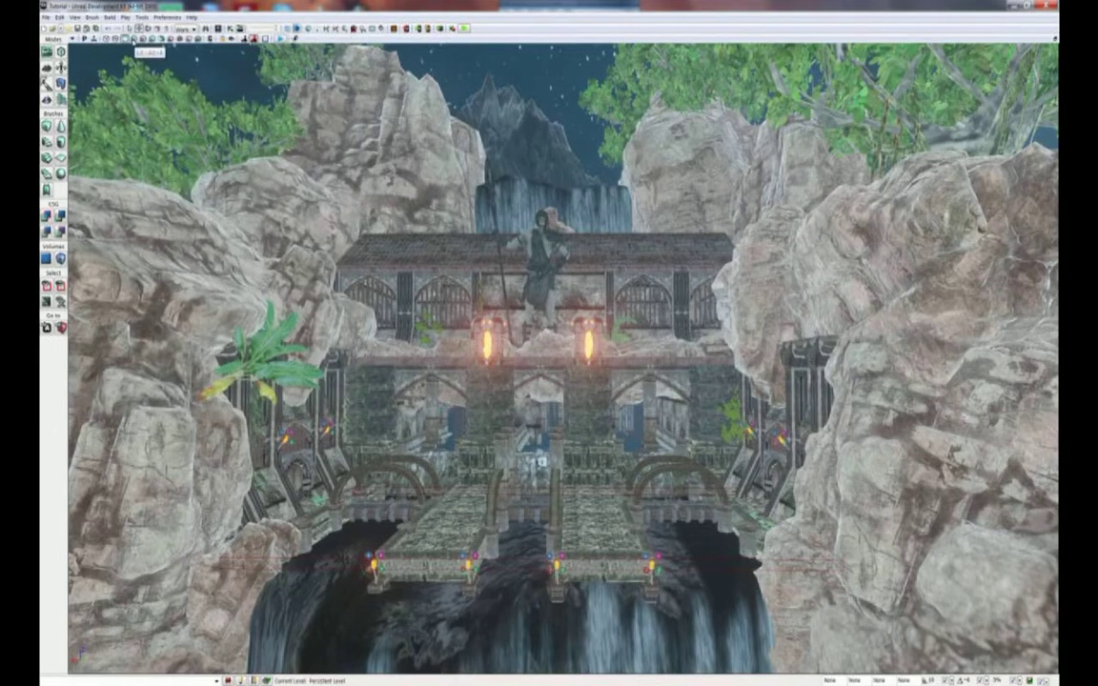
Preview the waterfall scene with full lighting, then return to unlit shading.
left_click(135, 39)
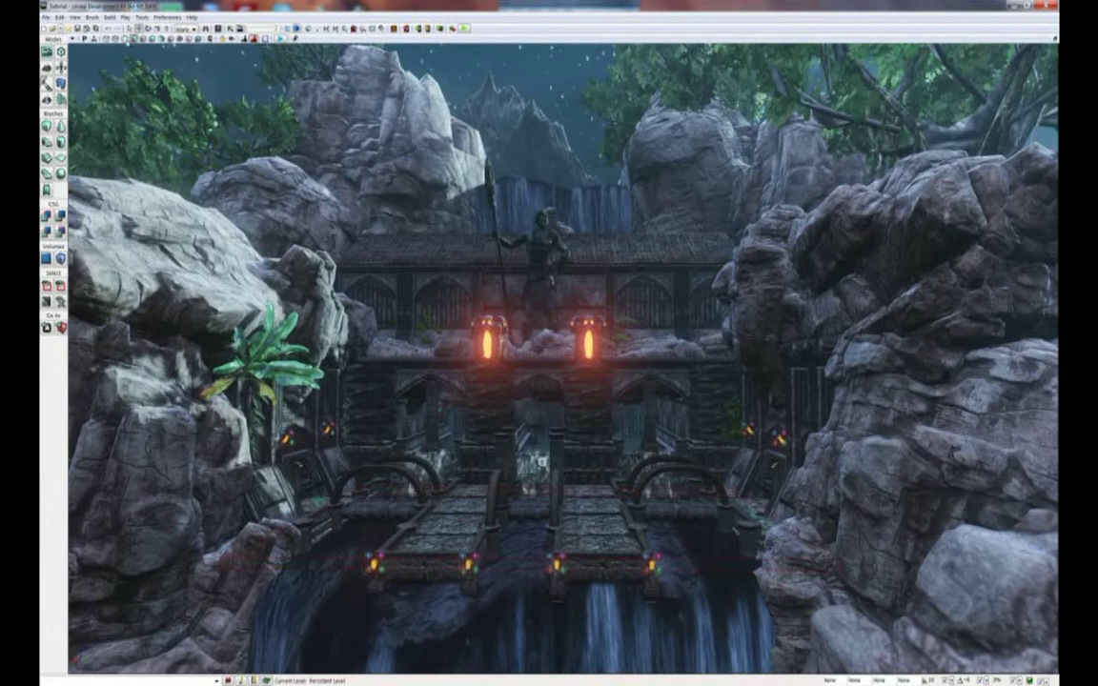
left_click(125, 39)
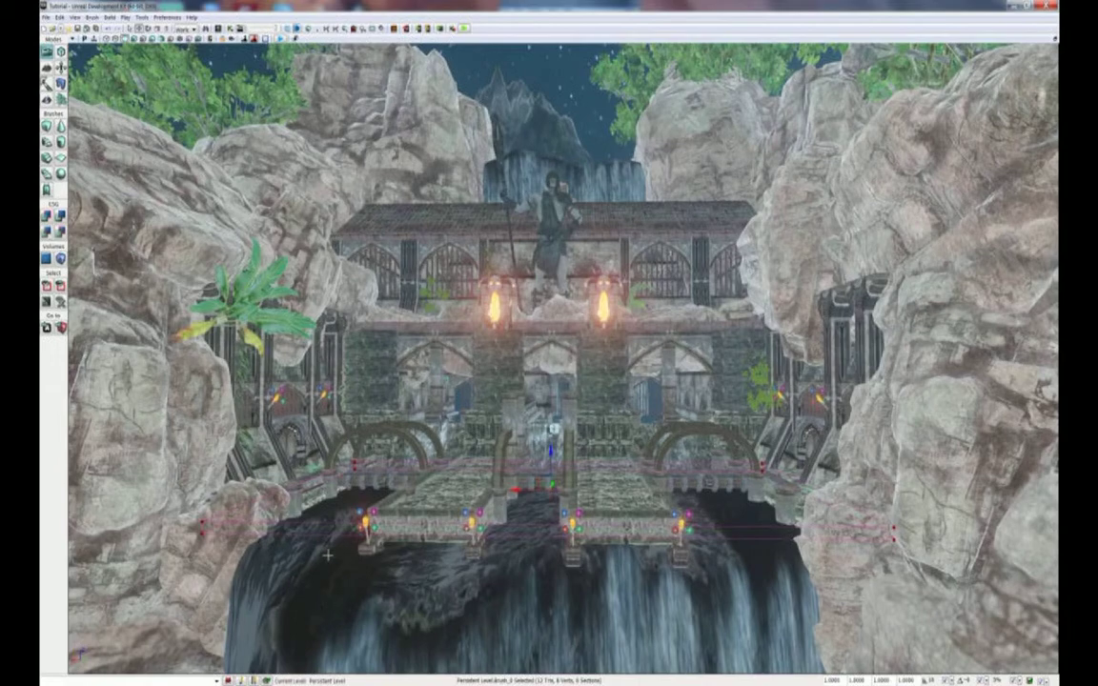
Enter Geometry Mode for the selected builder brush and move the Geometry Tools dialog clear of the building.
left_click_drag(324, 548, 277, 553)
left_click_drag(280, 675, 61, 592)
left_click_drag(69, 656, 58, 656)
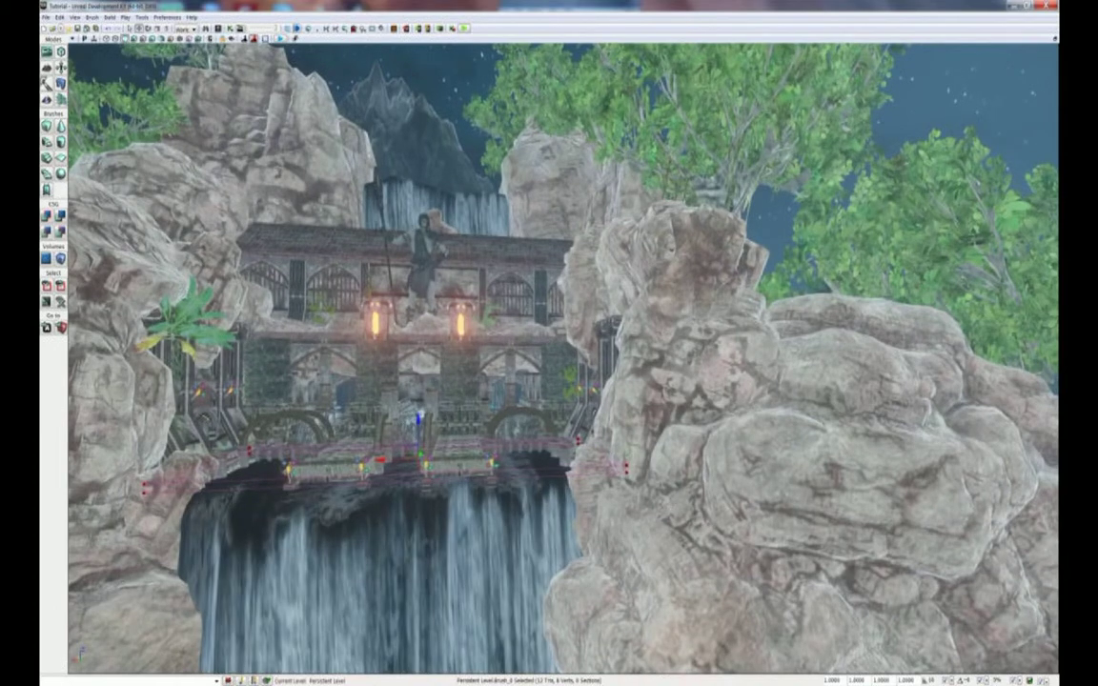
mouse_move(574, 380)
left_mouse_down()
mouse_move(556, 441)
mouse_move(544, 419)
mouse_move(578, 397)
left_mouse_up()
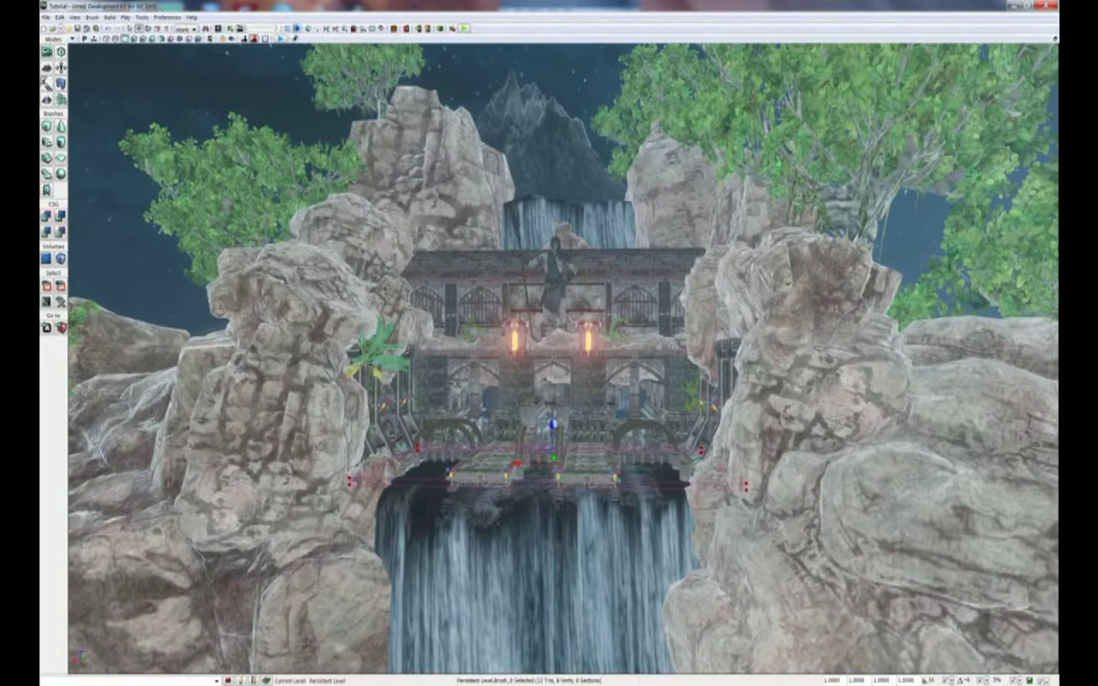
left_click_drag(441, 368, 548, 366)
left_click_drag(442, 368, 315, 368)
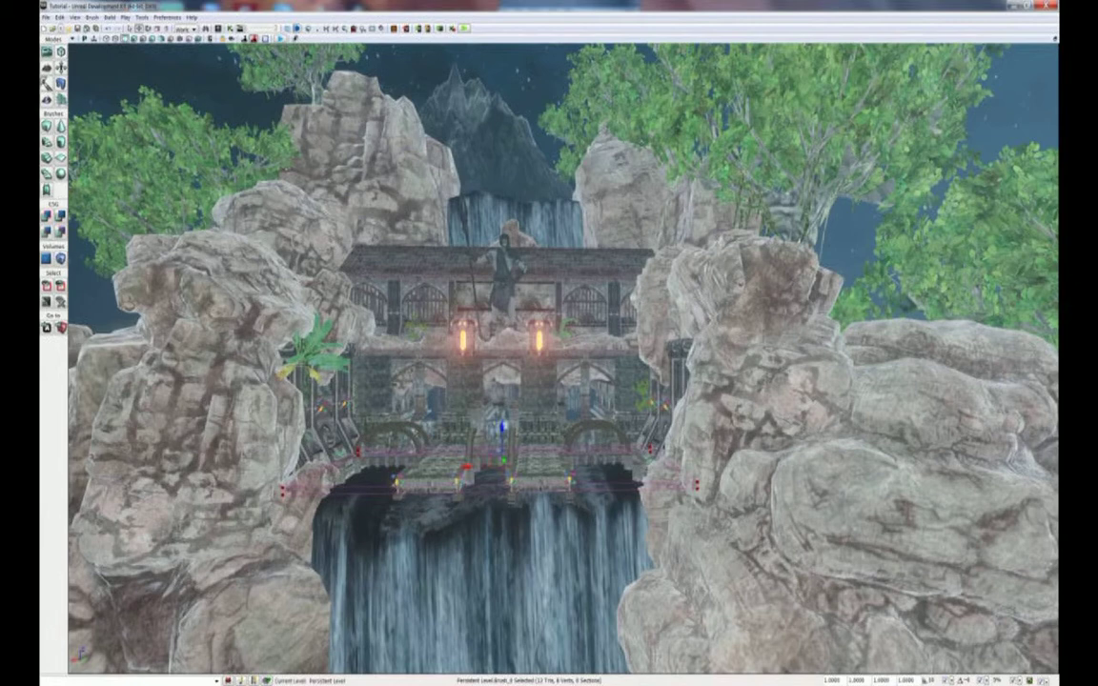
left_click_drag(340, 500, 347, 469)
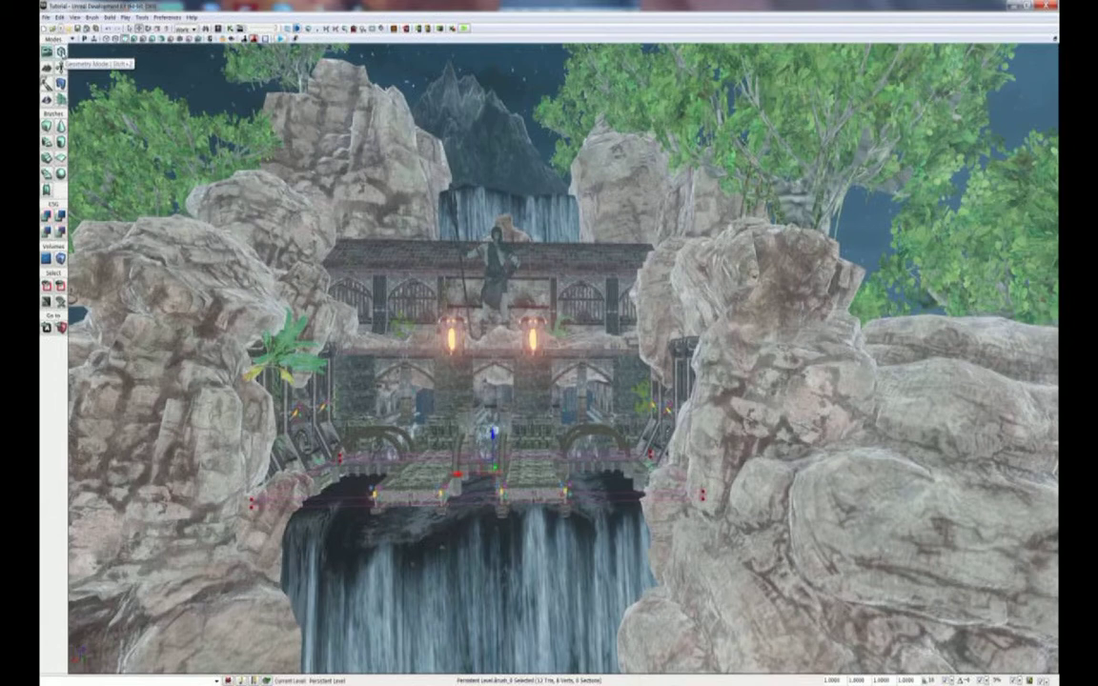
left_click(61, 53)
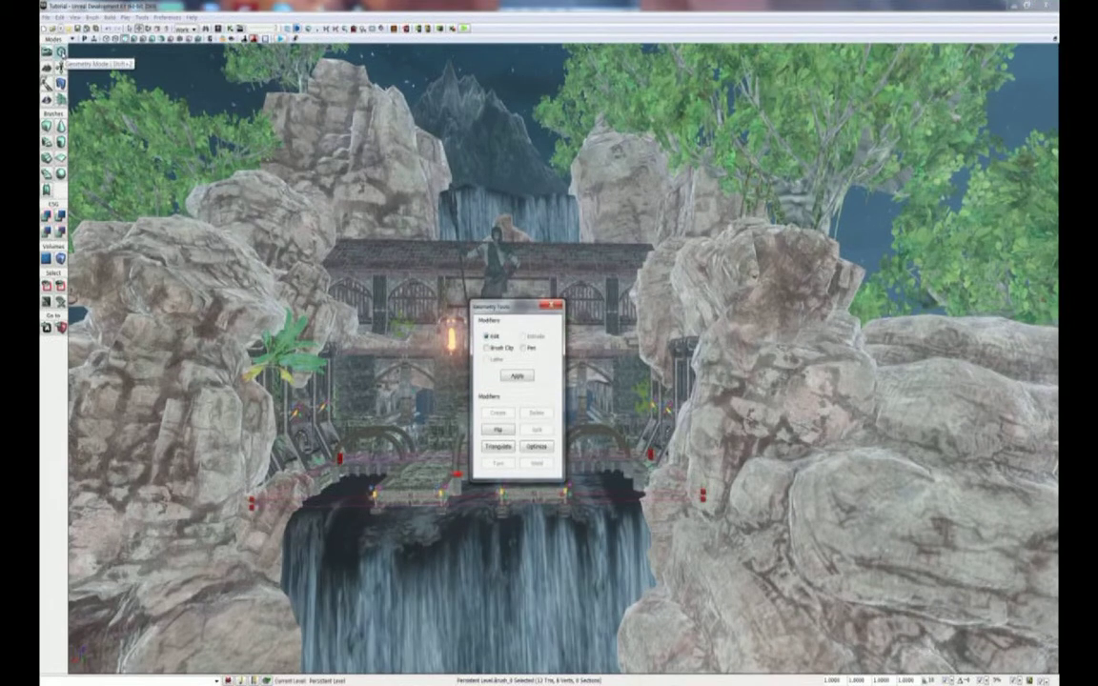
left_click_drag(502, 306, 821, 162)
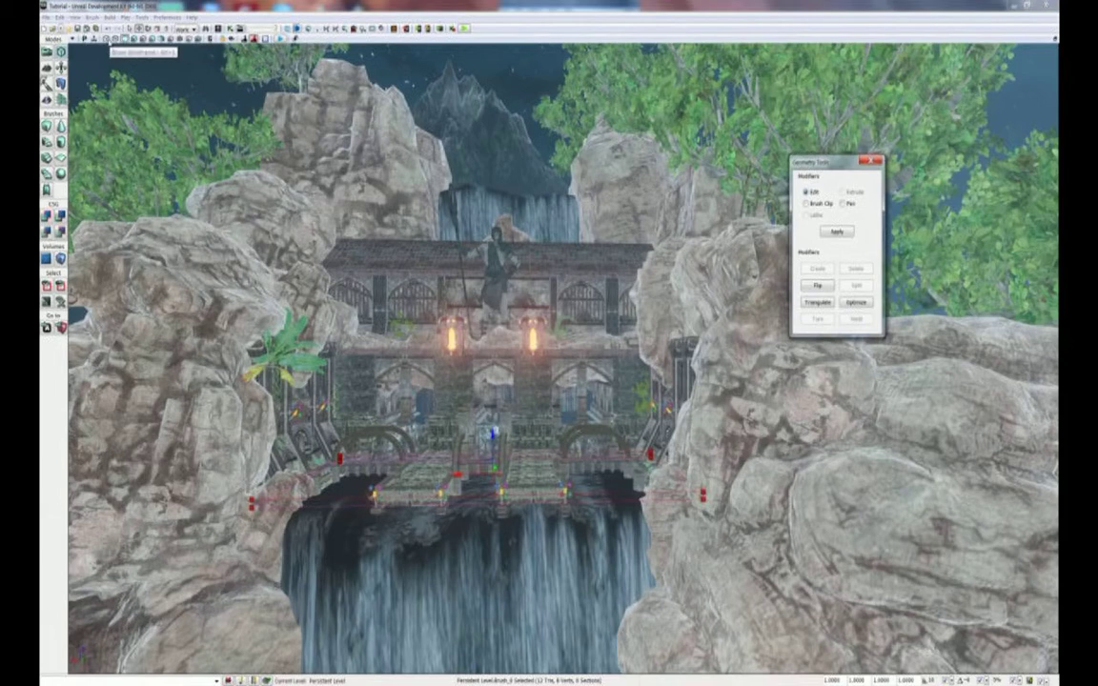
Switch to a top wireframe view and extend the builder brush's front edge outward beyond the ends of the bridges.
left_click(107, 40)
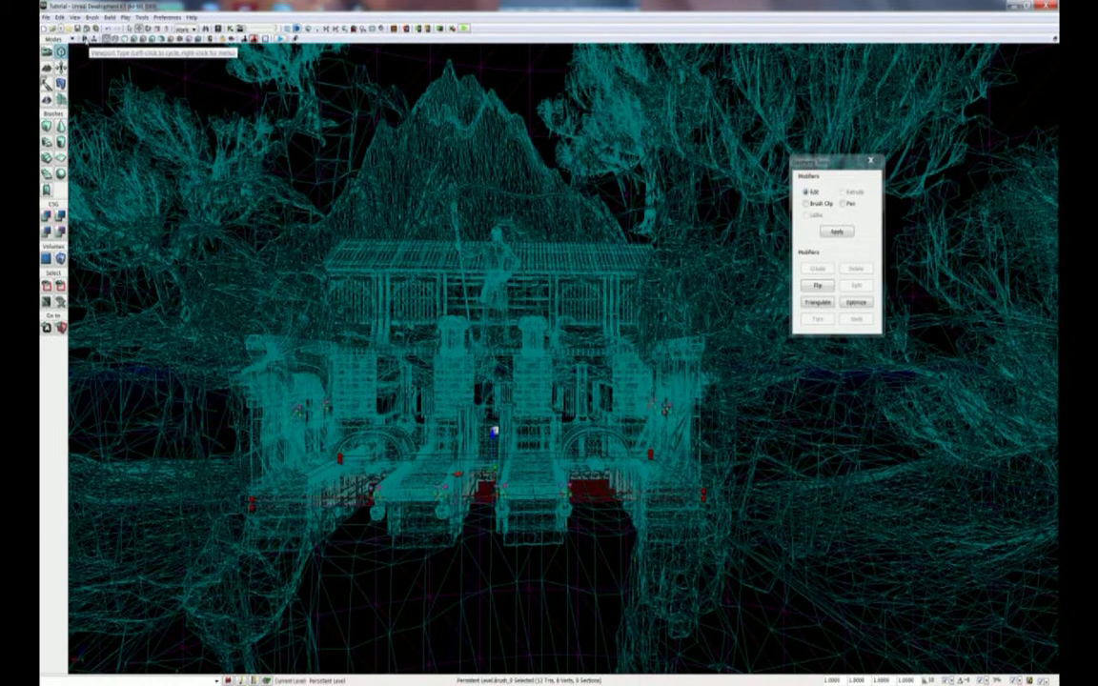
left_click(84, 38)
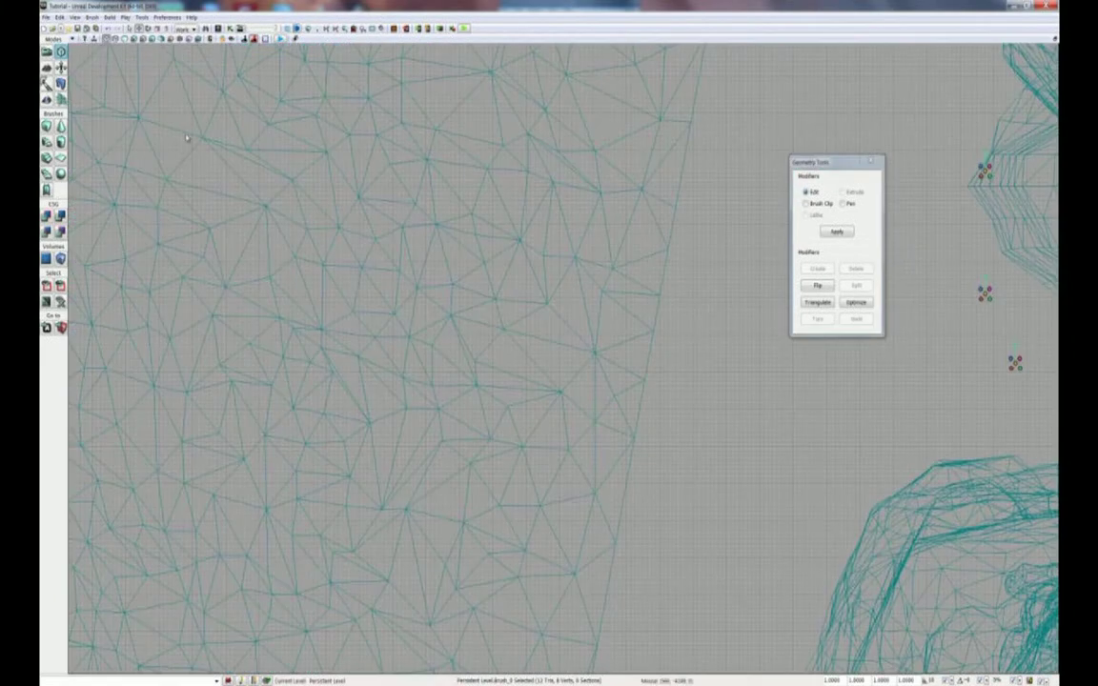
scroll(443, 368, "down", 10)
right_click_drag(444, 368, 249, 417)
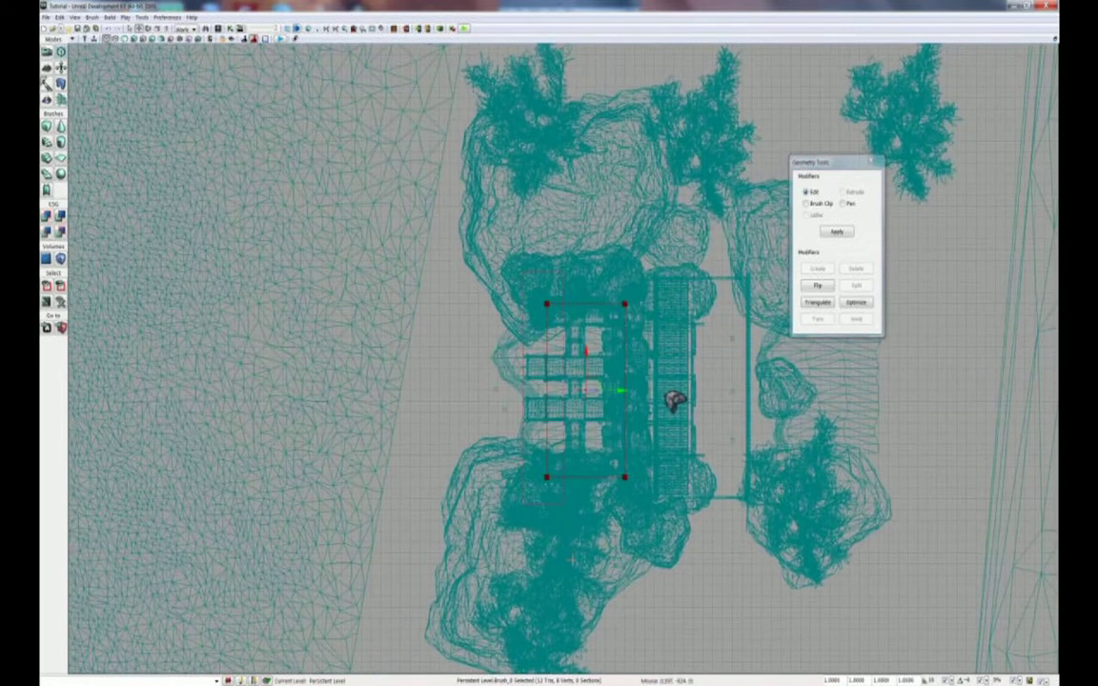
left_click(546, 304)
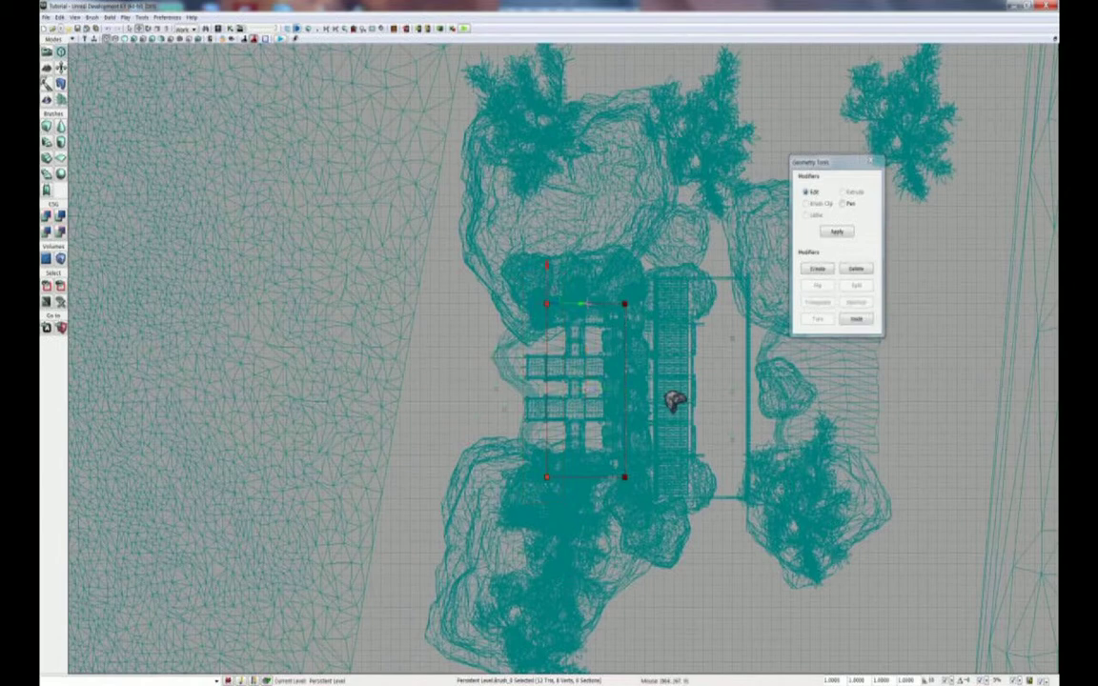
left_click_drag(583, 304, 523, 304)
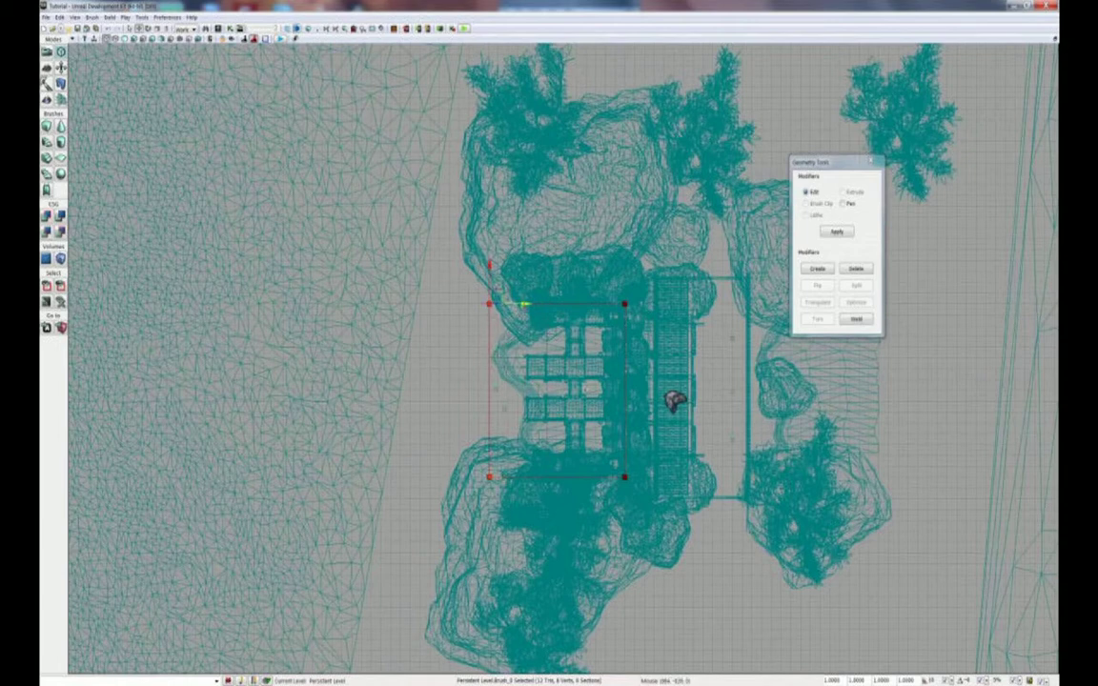
left_click_drag(523, 304, 512, 304)
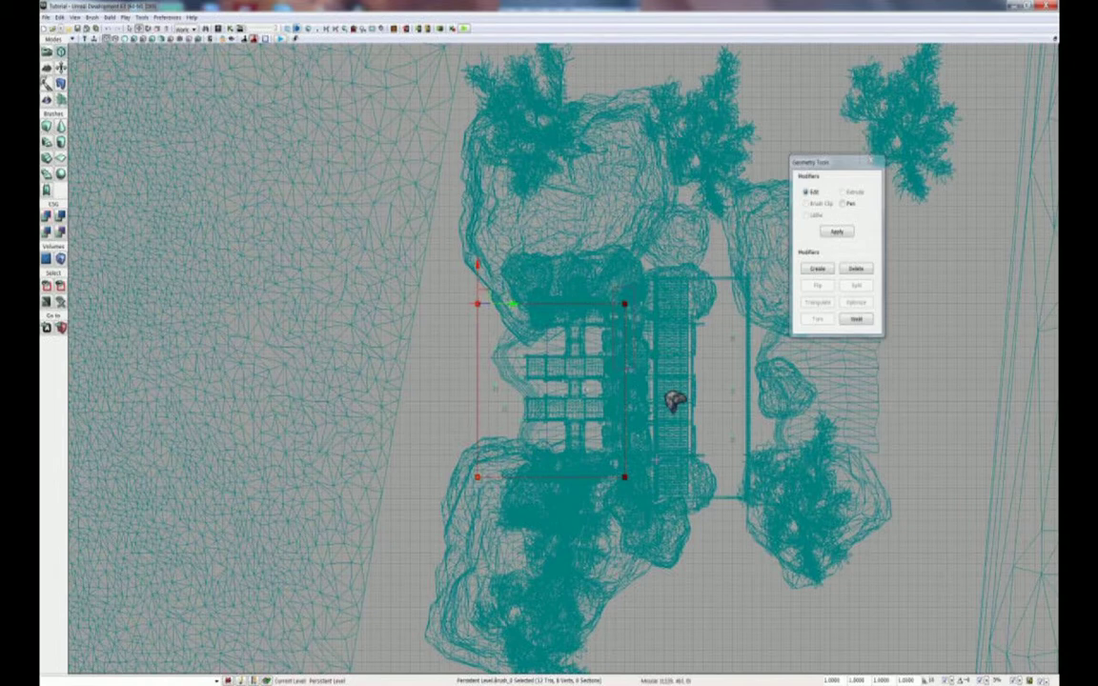
Extend the builder brush's rear edge outward to just past the building's back wall.
left_click_drag(689, 593, 565, 269, "ctrl+alt")
right_click_drag(679, 307, 580, 286)
left_click_drag(562, 283, 695, 284)
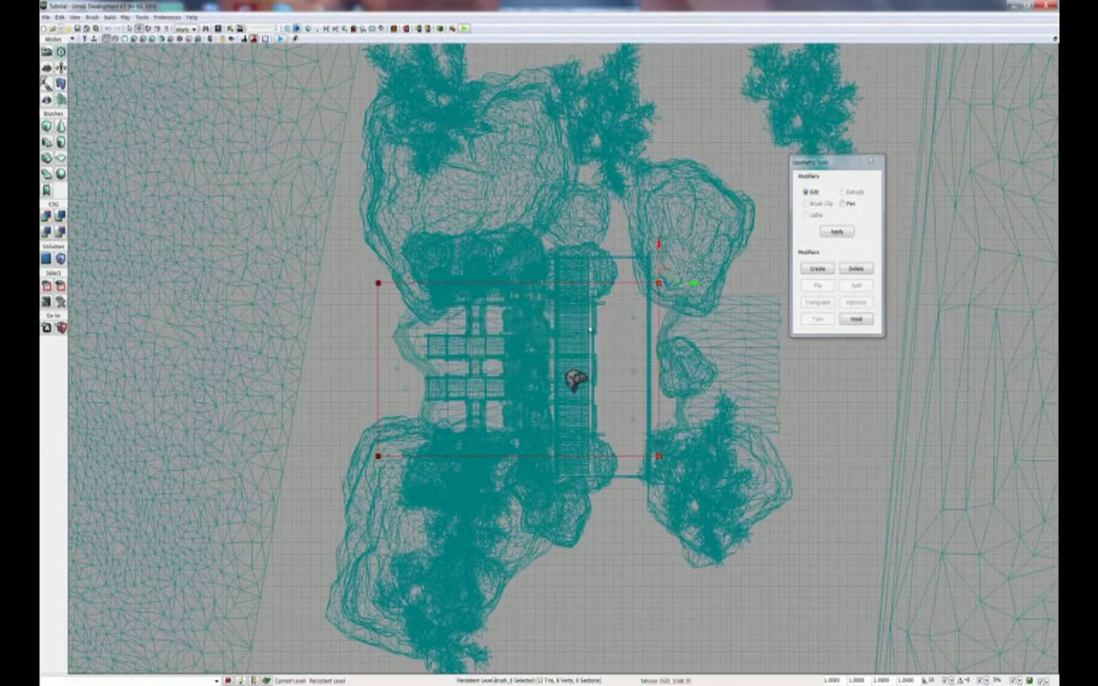
Extend the builder brush's upper edge in the top view outward across the large rock formation beside the building.
left_click_drag(355, 252, 659, 316, "ctrl+alt")
left_click_drag(753, 336, 756, 330, "ctrl+alt")
left_click_drag(380, 252, 377, 143)
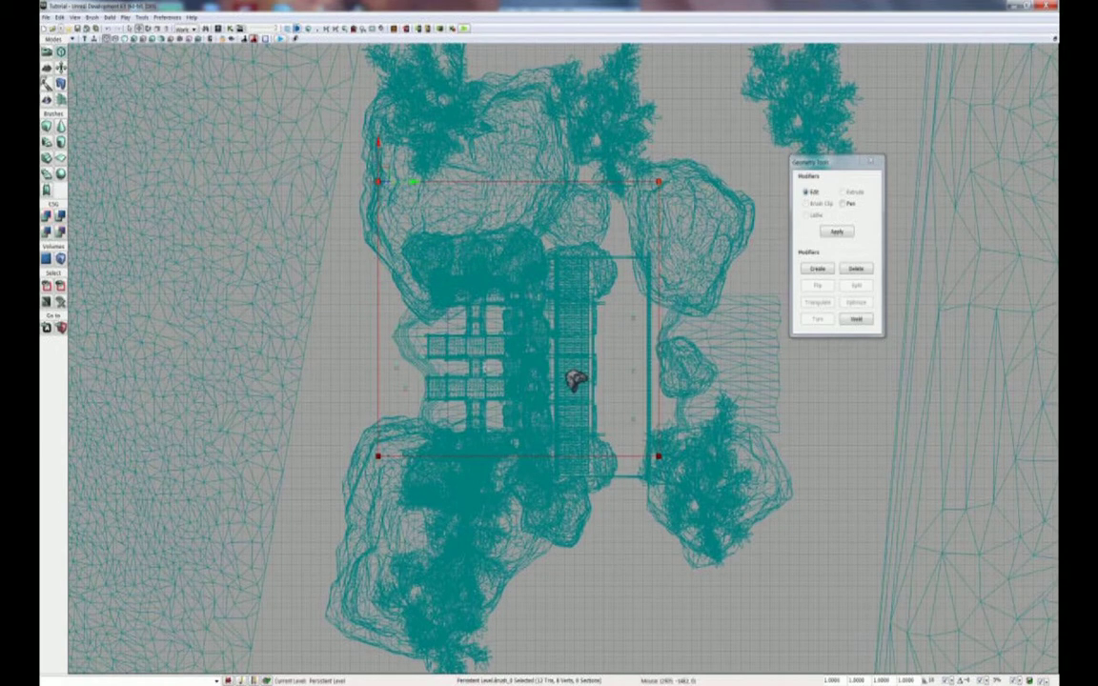
left_click_drag(378, 143, 378, 124)
Extend the builder brush's lower edge in the top view outward across the rocks on the building's other side.
right_click_drag(379, 280, 376, 228)
left_click_drag(310, 316, 701, 448, "ctrl+alt")
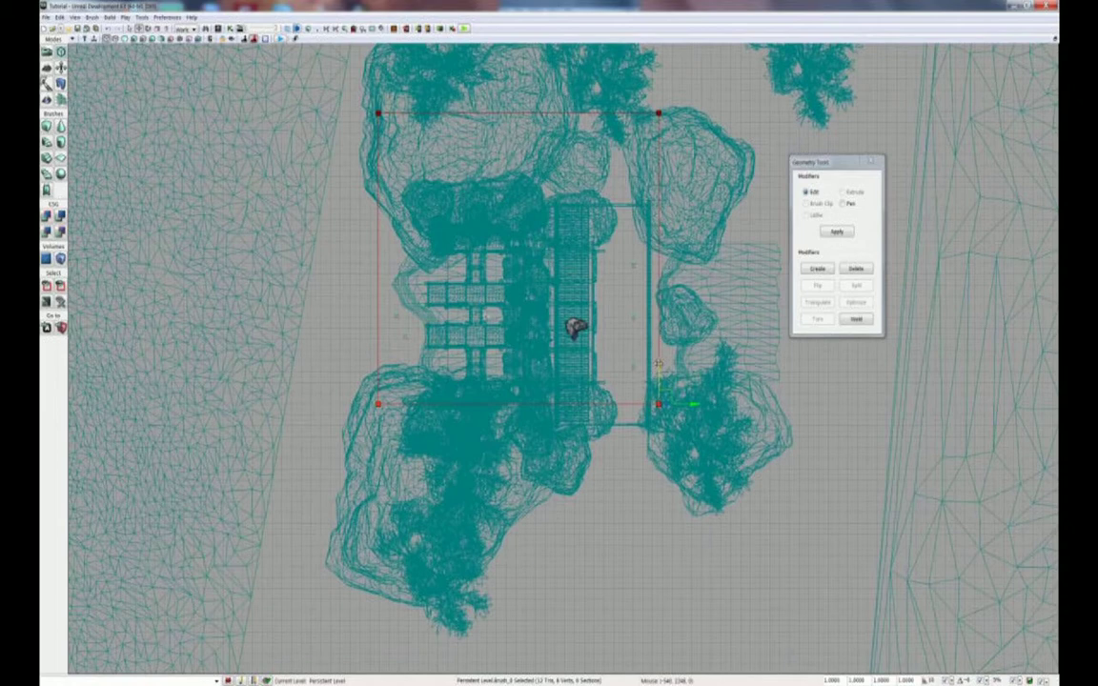
left_click_drag(658, 364, 658, 530)
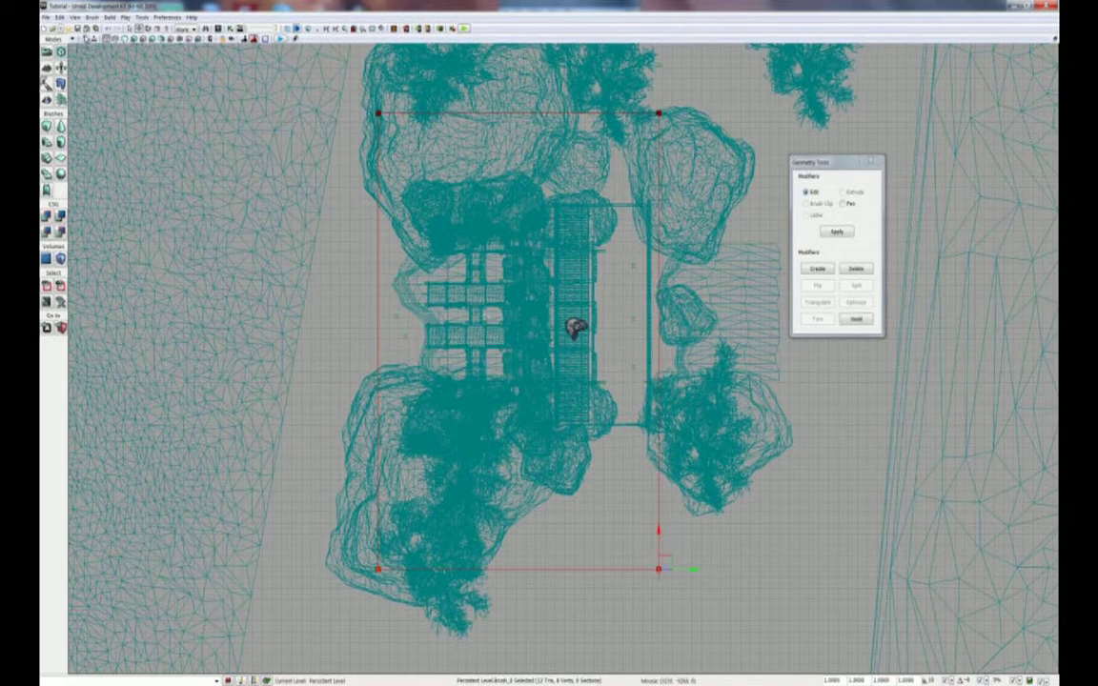
In a wireframe side view, raise the builder brush's top to the front tree's crown and lower its base well beneath the building.
left_click(84, 39)
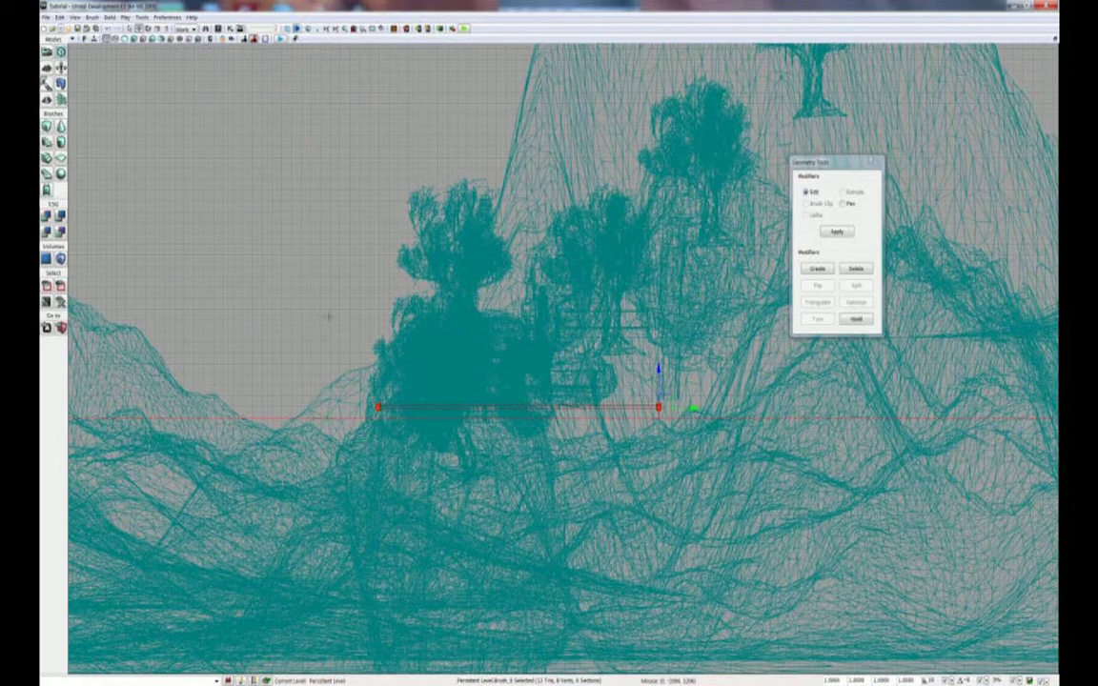
scroll(310, 345, "up", 5)
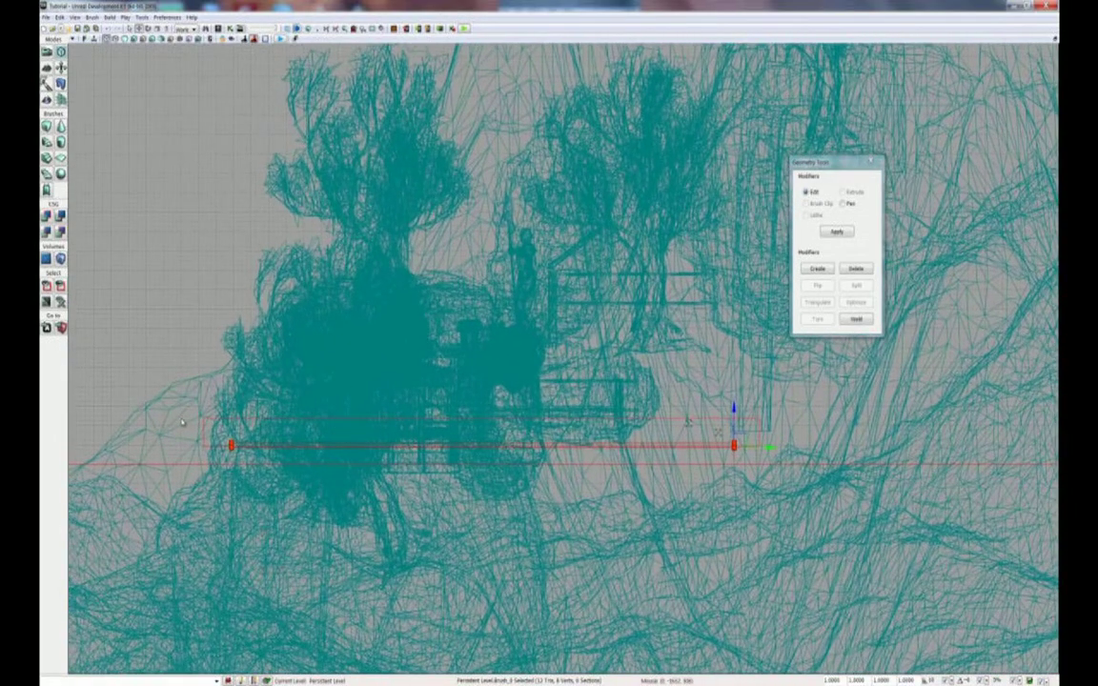
scroll(194, 366, "down", 2)
scroll(427, 357, "down", 3)
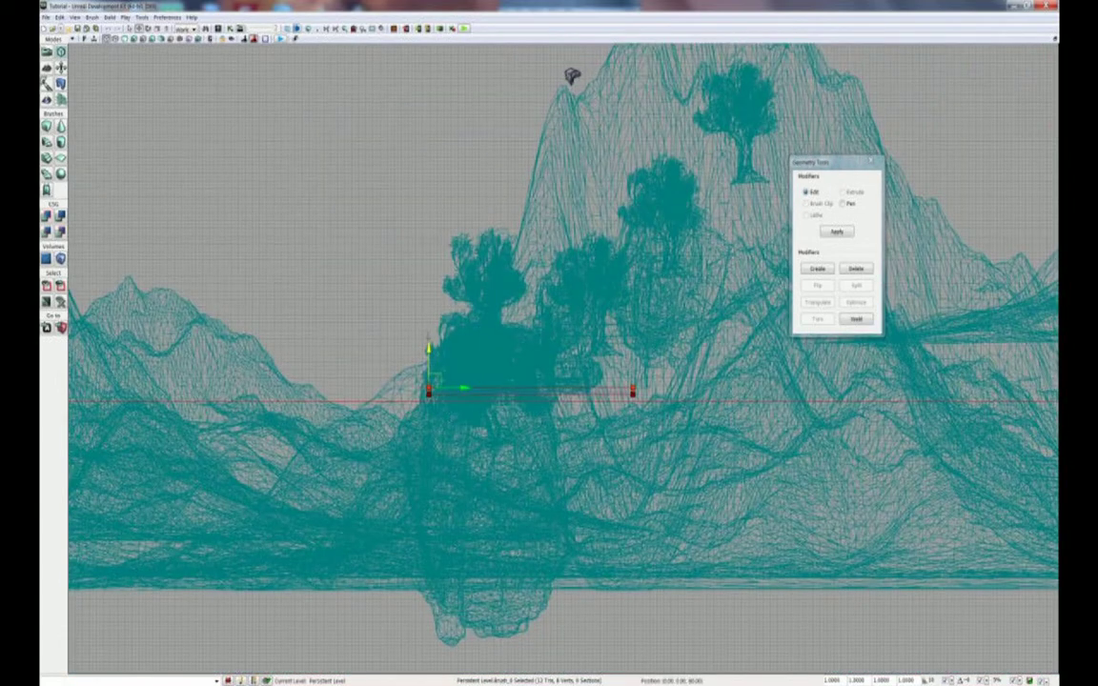
left_click_drag(421, 283, 414, 207, "ctrl")
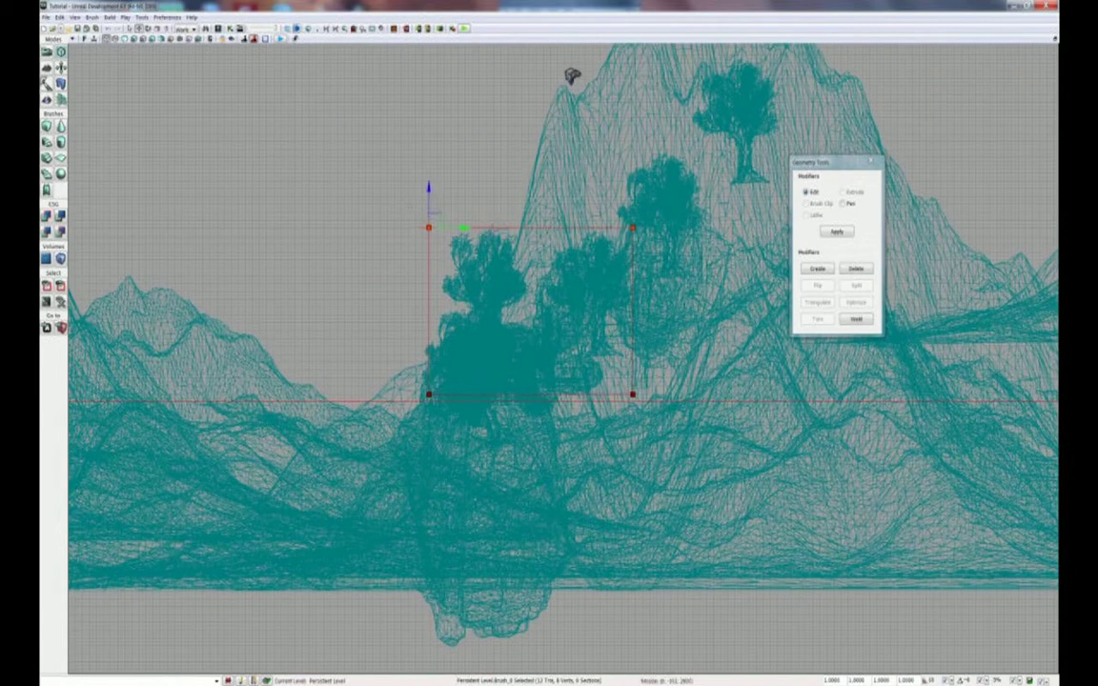
left_click(428, 394)
left_click_drag(428, 360, 428, 415)
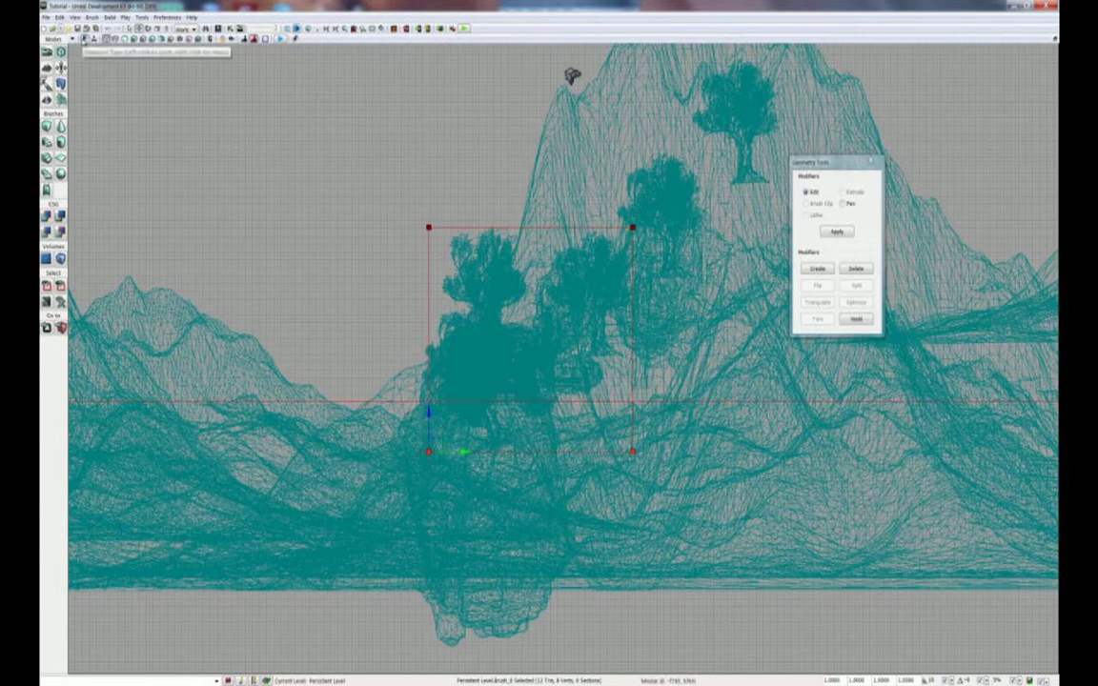
In the other wireframe side view, widen the builder brush at both ends to span the rocks and trees flanking the temple.
left_click(76, 38)
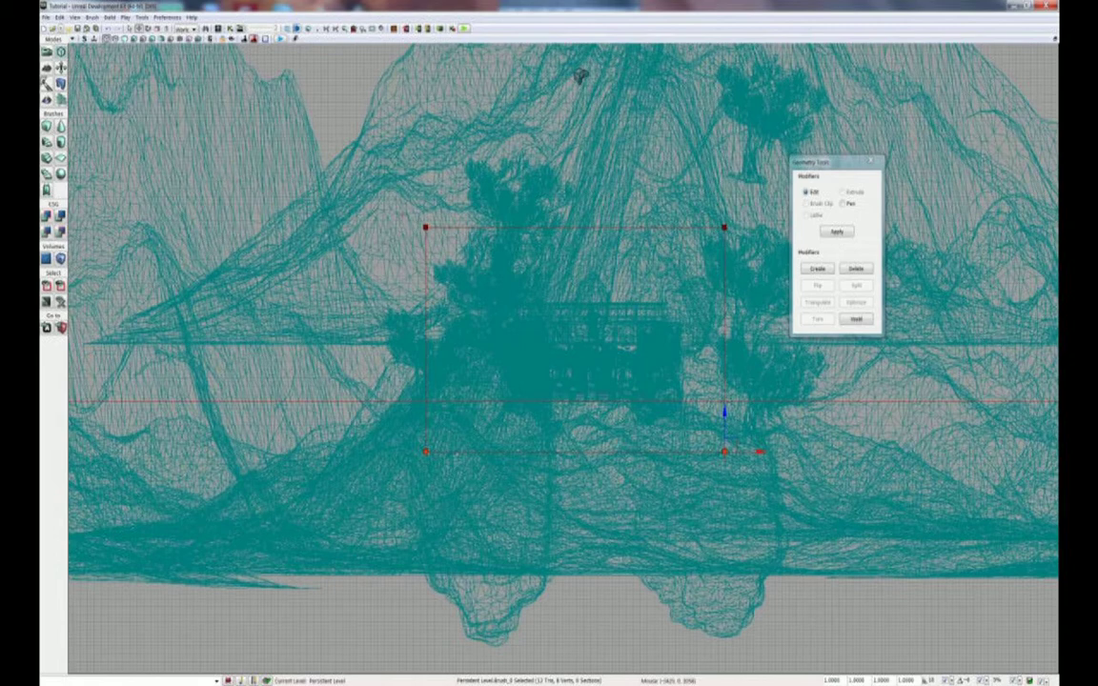
left_click(426, 451)
left_click_drag(460, 452, 435, 452)
mouse_move(743, 327)
left_mouse_down("ctrl+alt")
mouse_move(747, 484)
mouse_move(769, 452)
mouse_move(813, 452)
left_mouse_up("ctrl+alt")
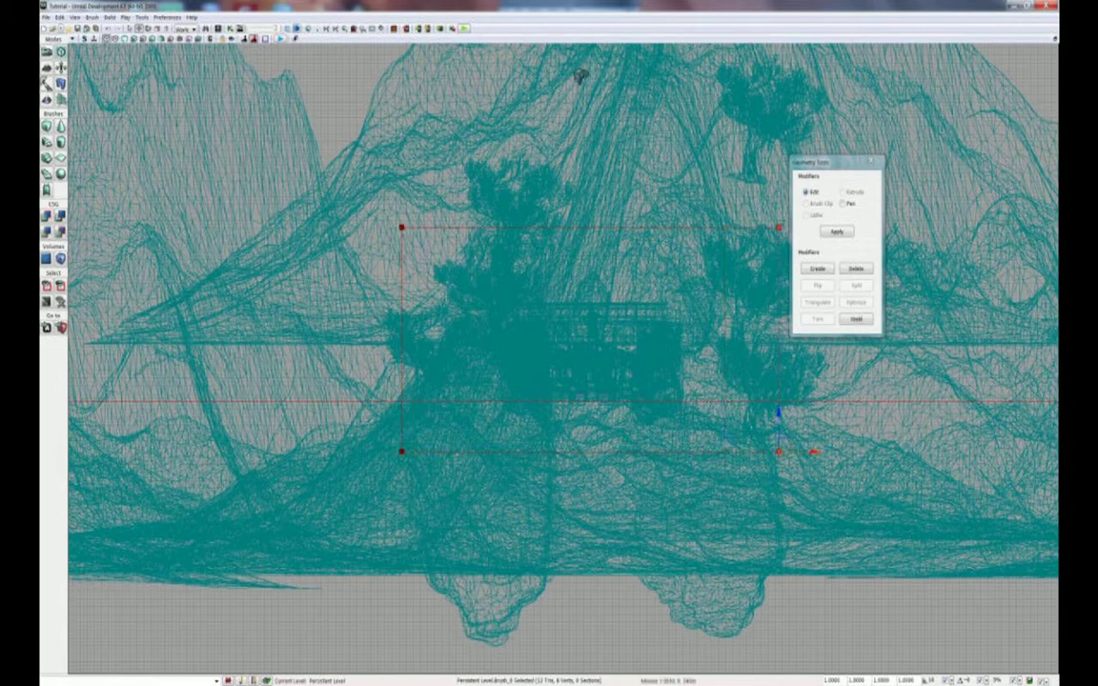
Return to an unlit perspective view, leave geometry editing, and add a LightmassImportanceVolume from the builder brush.
left_click(82, 39)
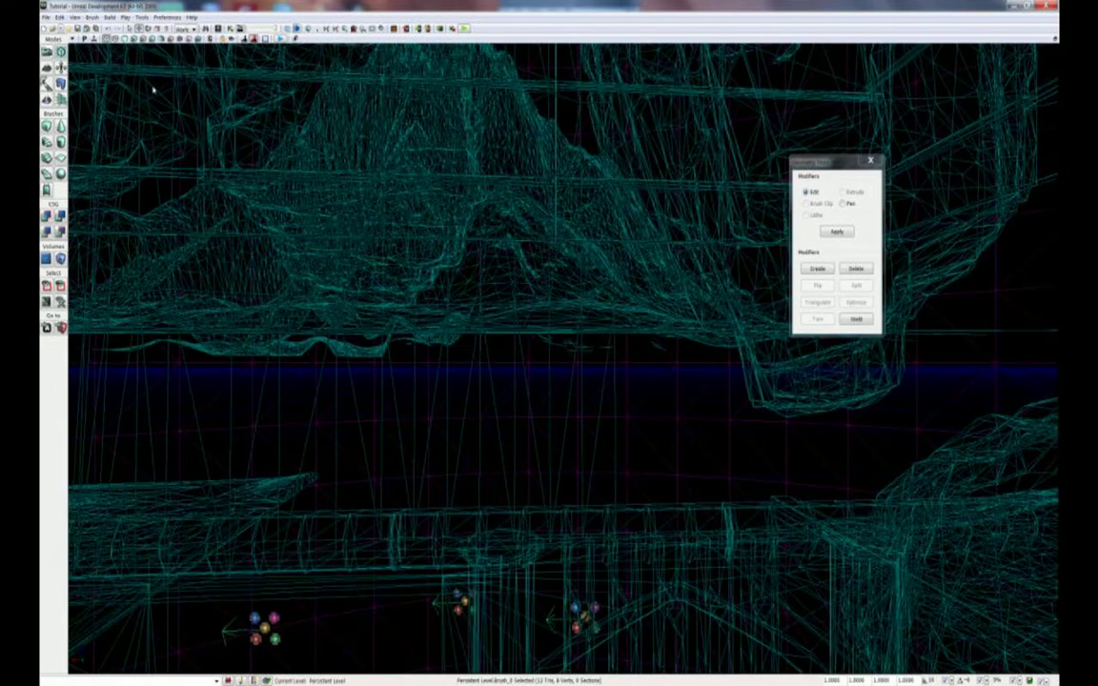
left_click(124, 39)
right_click_drag(382, 286, 320, 561)
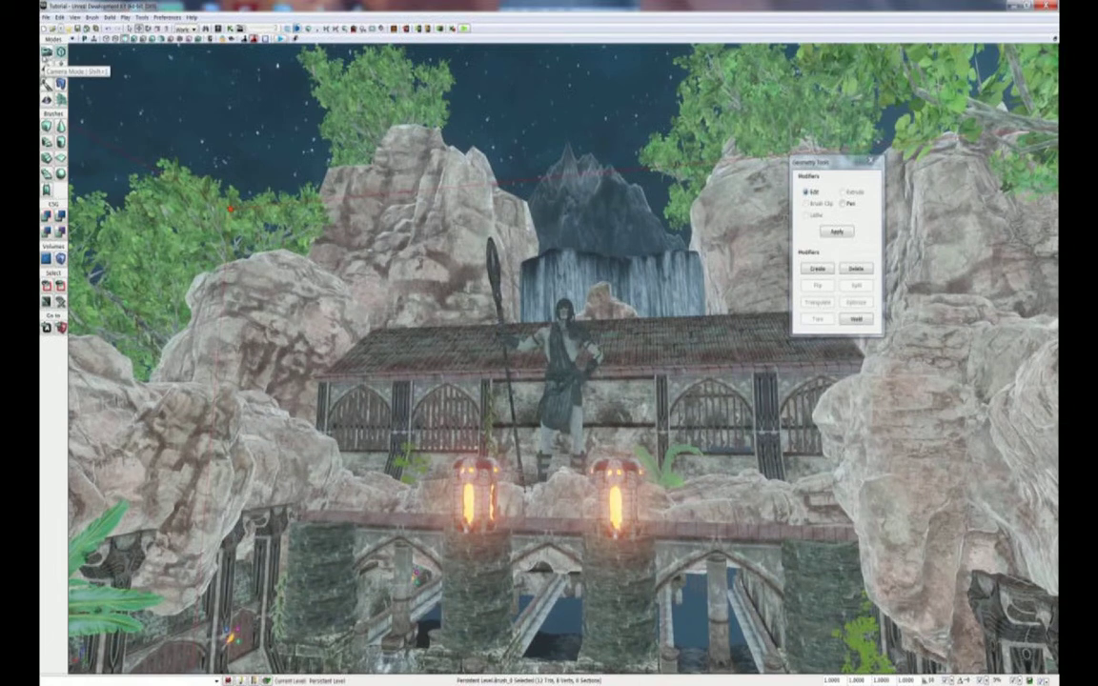
left_click(46, 52)
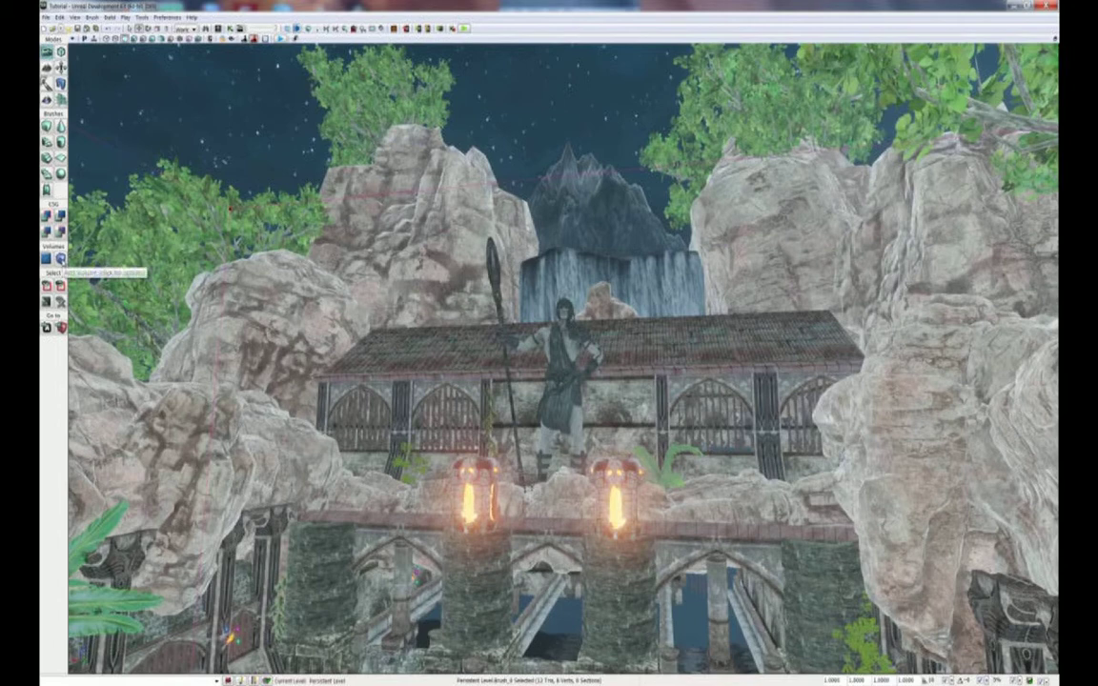
right_click(59, 257)
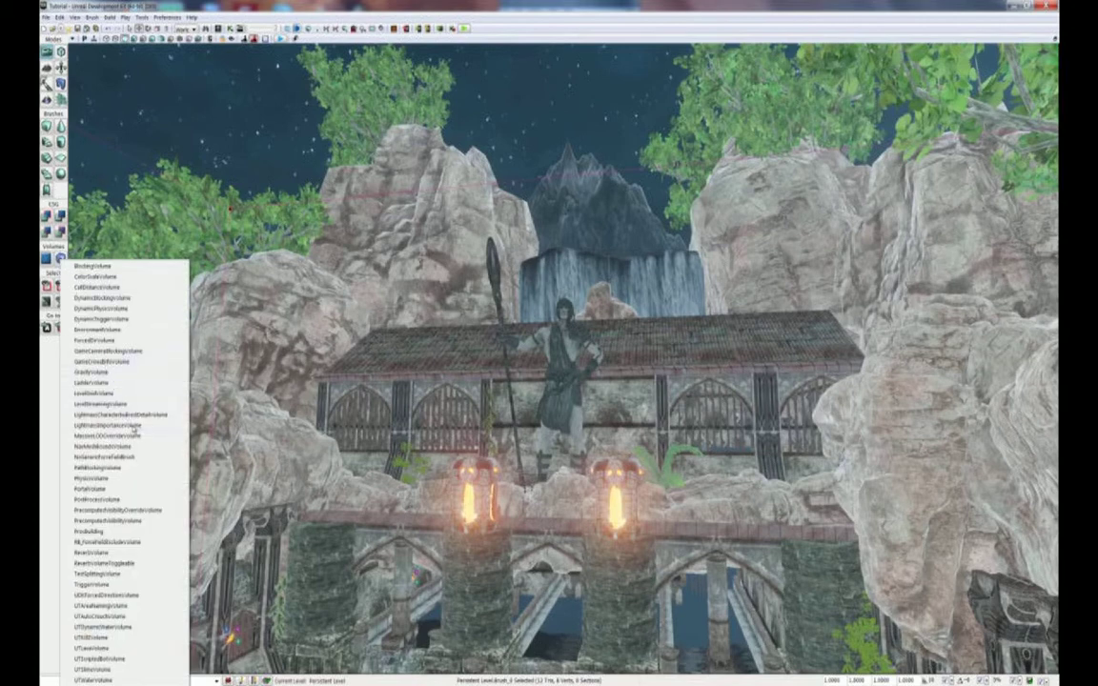
left_click(134, 427)
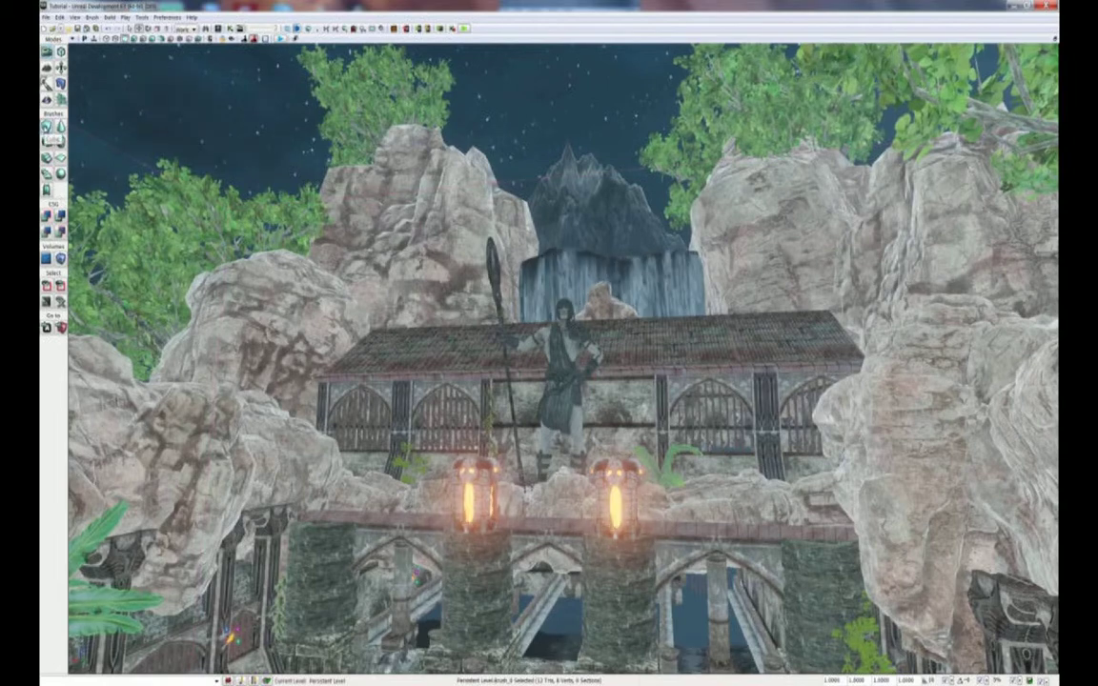
Select the new Lightmass importance volume and examine its extent around the temple.
right_click_drag(310, 376, 195, 405)
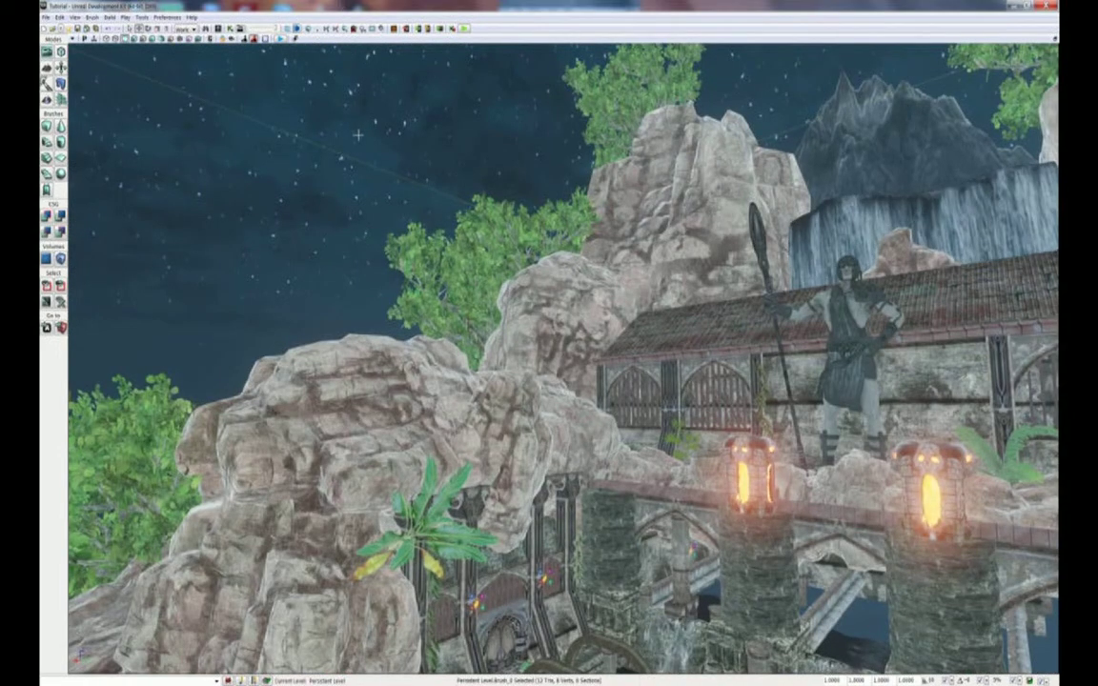
left_click(309, 143)
right_click_drag(355, 193, 515, 217)
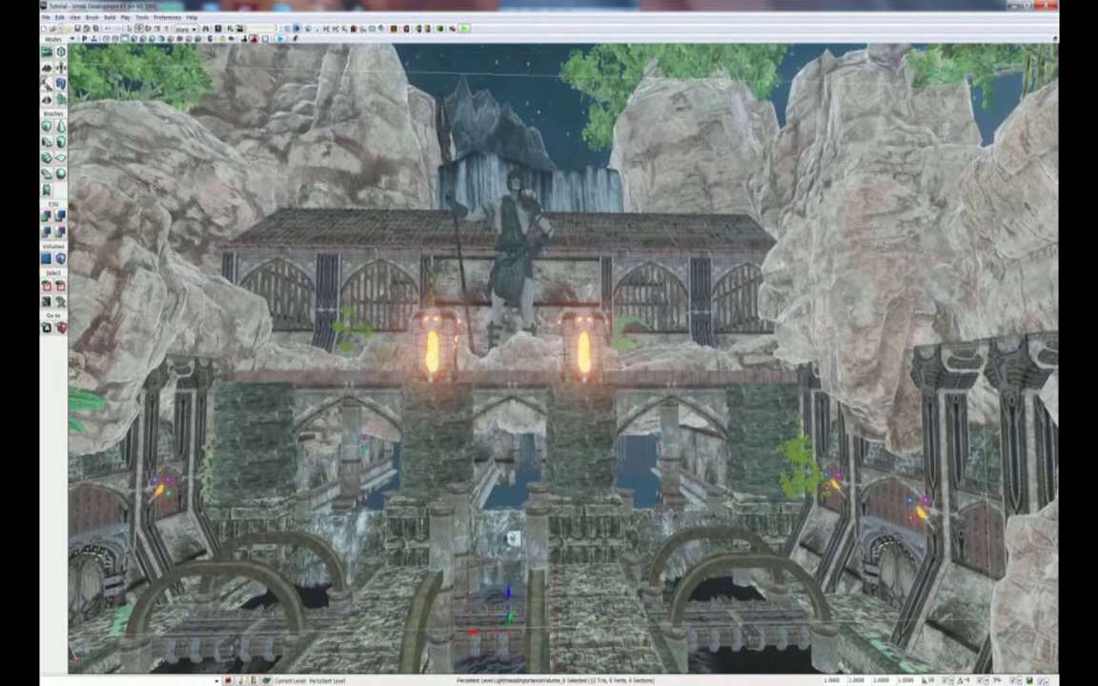
mouse_move(514, 217)
right_mouse_down()
mouse_move(419, 219)
mouse_move(501, 222)
right_mouse_up()
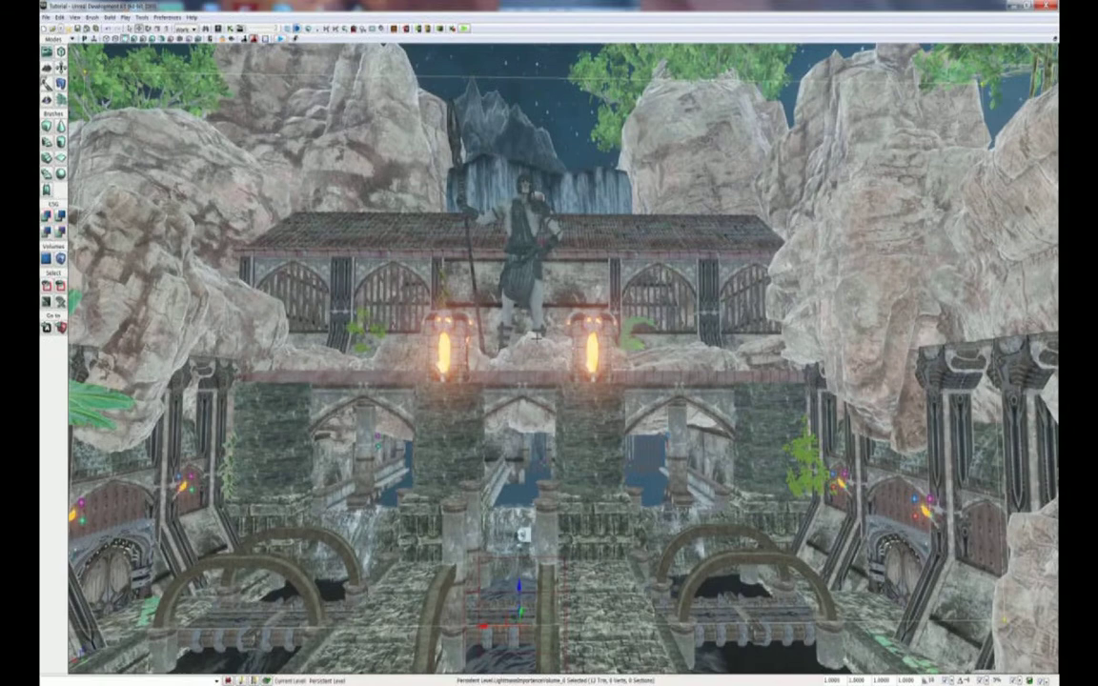
left_click_drag(537, 338, 537, 367)
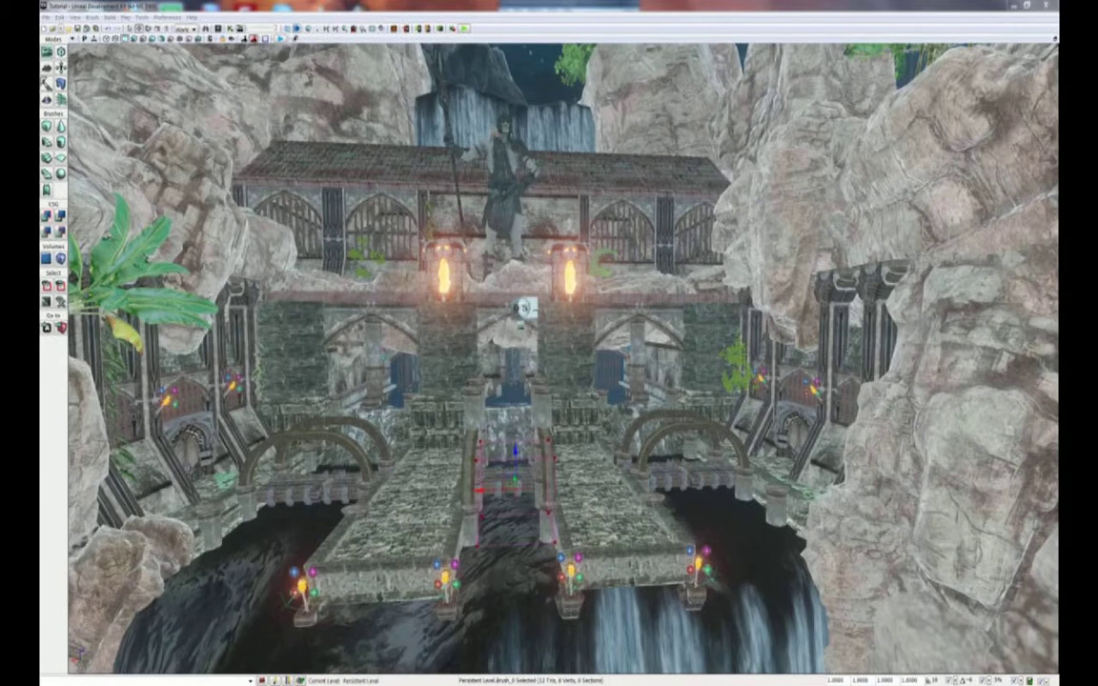
Select the dominant directional light in front of the temple, show the scene lit, and shift the light slightly downward.
left_click(523, 308)
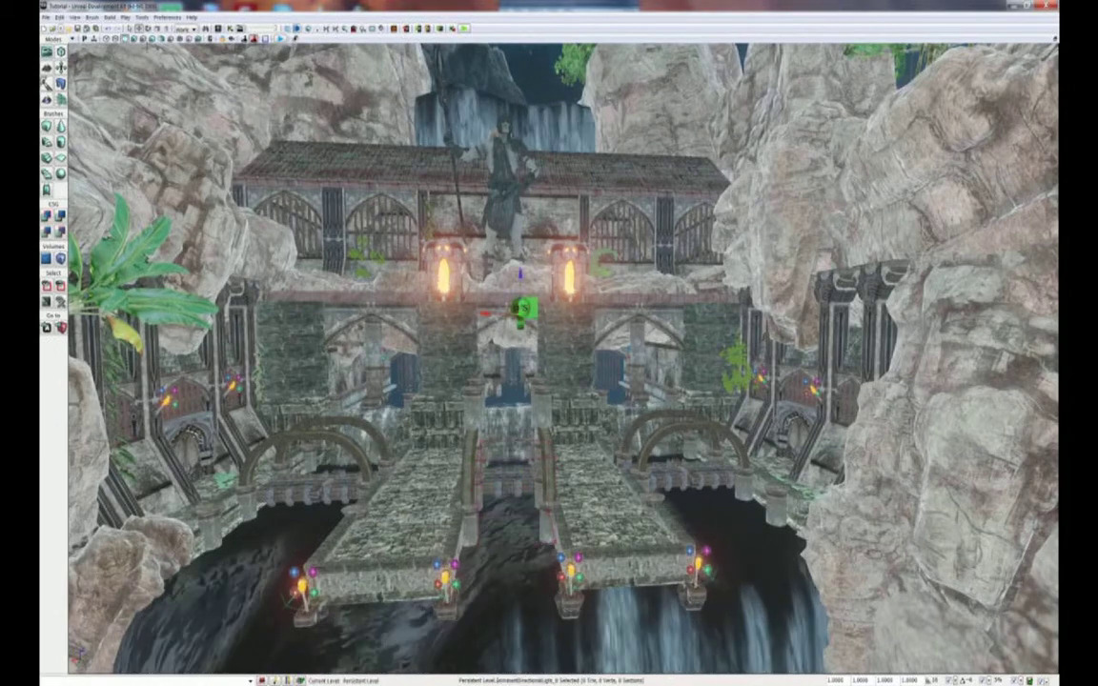
left_click(134, 39)
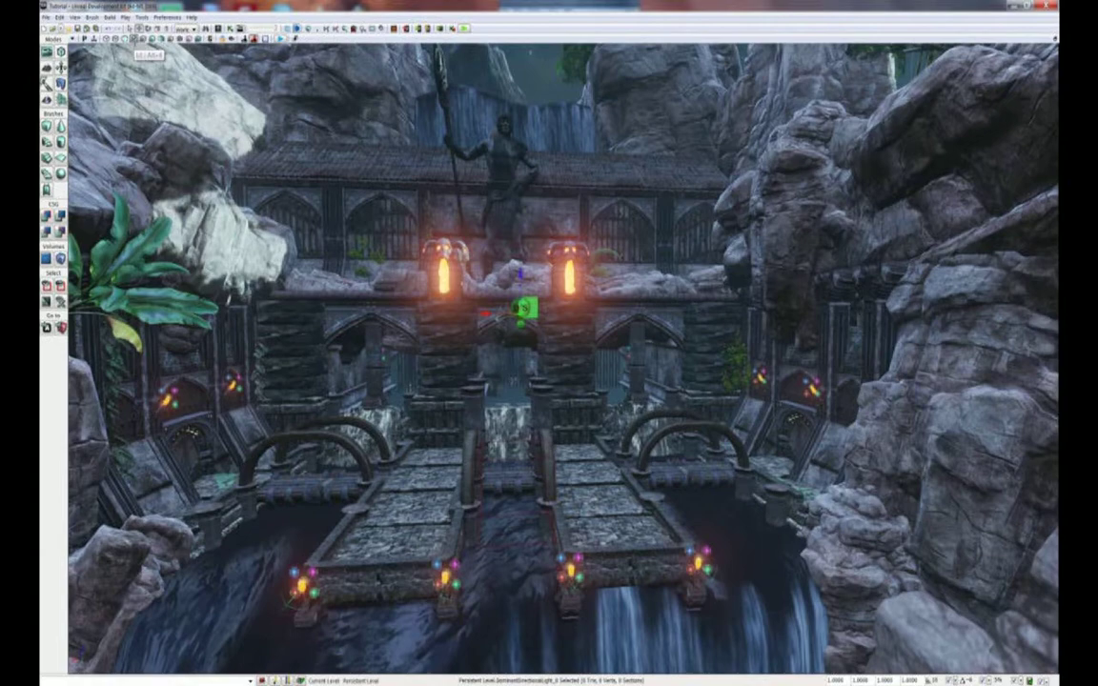
right_click_drag(209, 233, 191, 238)
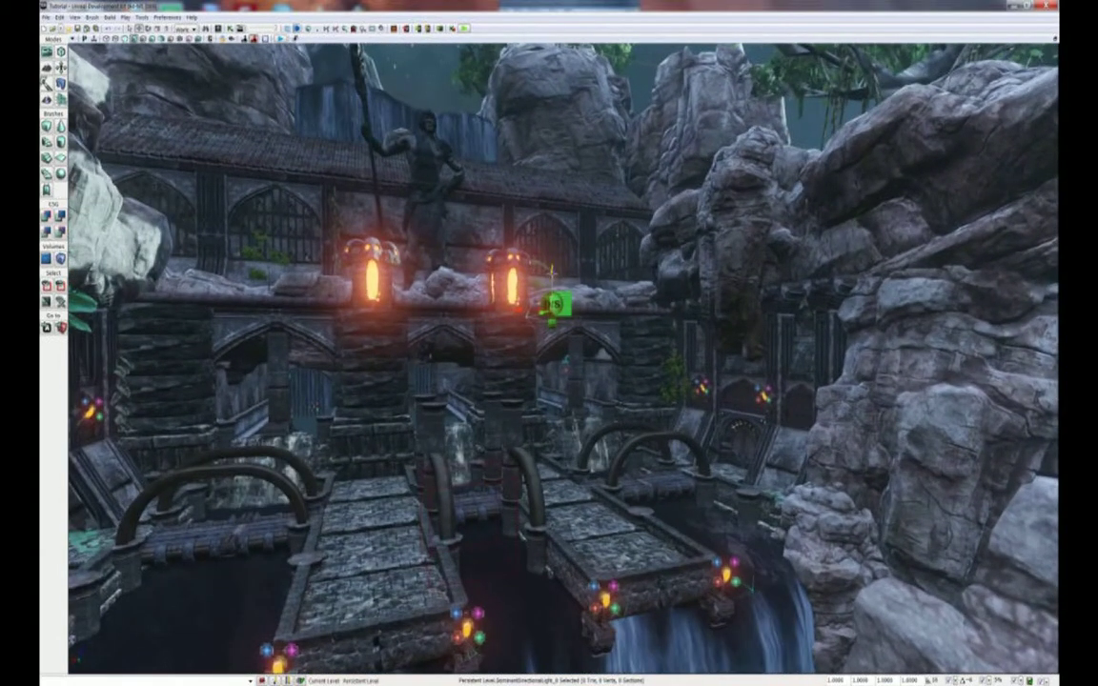
left_click_drag(552, 271, 530, 324)
right_click_drag(477, 303, 400, 327)
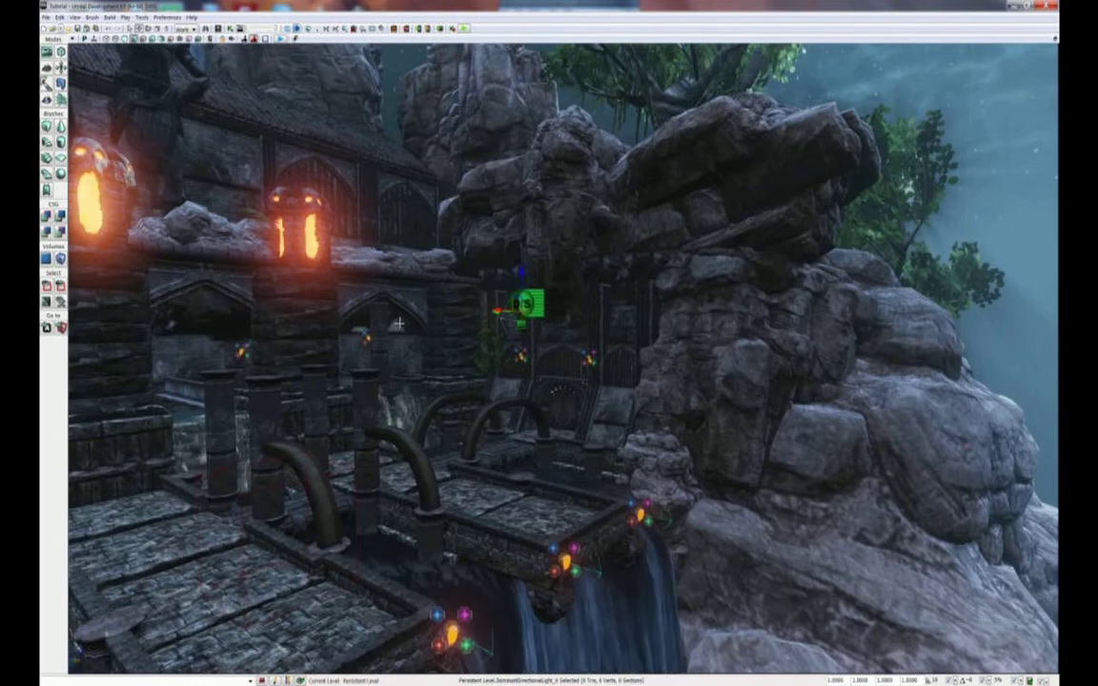
mouse_move(456, 294)
right_mouse_down()
mouse_move(481, 297)
mouse_move(455, 293)
right_mouse_up()
Rotate the dominant directional light until it illuminates the statue, the right half of the facade and the bridges.
right_click_drag(575, 322, 589, 322)
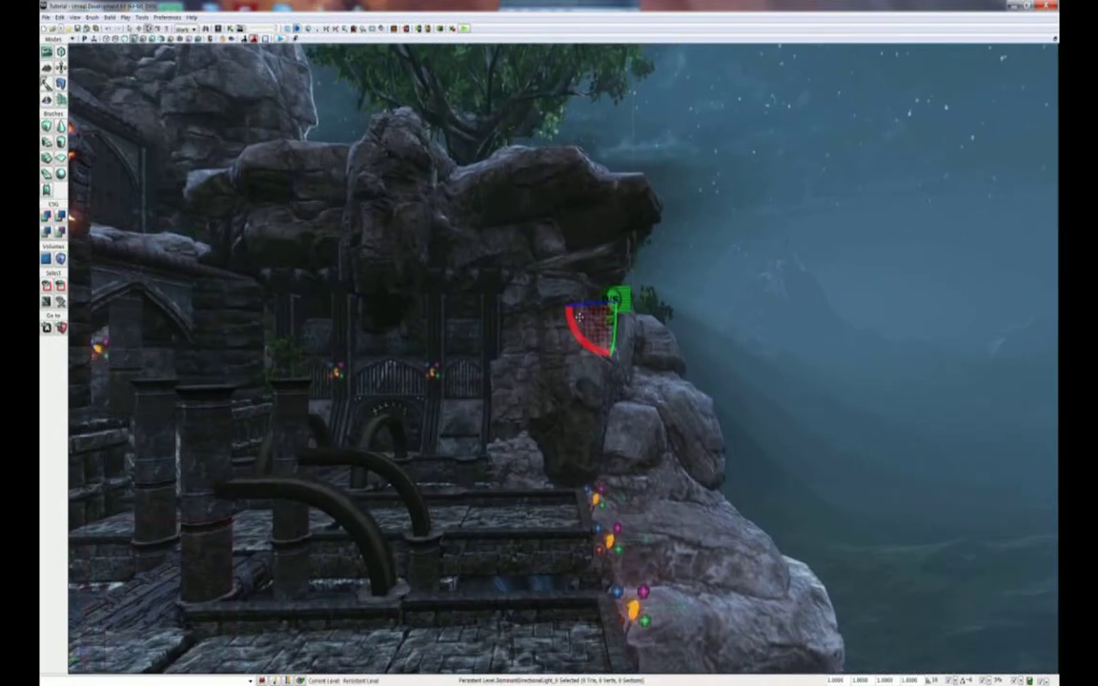
left_click_drag(581, 304, 658, 314)
right_click_drag(810, 314, 959, 313)
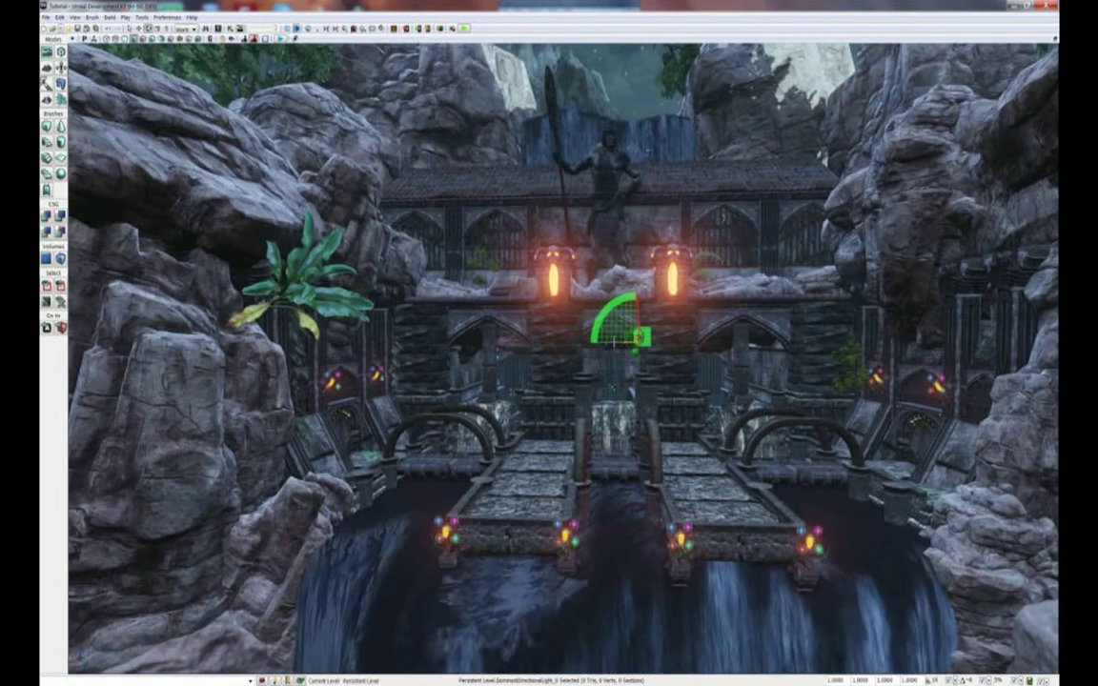
mouse_move(621, 345)
left_mouse_down()
mouse_move(630, 317)
mouse_move(612, 317)
mouse_move(616, 336)
left_mouse_up()
right_click_drag(721, 339, 520, 341)
mouse_move(519, 340)
left_mouse_down()
mouse_move(465, 341)
mouse_move(521, 342)
left_mouse_up()
left_click_drag(684, 351, 747, 402)
mouse_move(746, 402)
right_mouse_down()
mouse_move(706, 409)
mouse_move(800, 398)
mouse_move(667, 397)
mouse_move(582, 357)
mouse_move(600, 339)
right_mouse_up()
left_click_drag(600, 339, 536, 339)
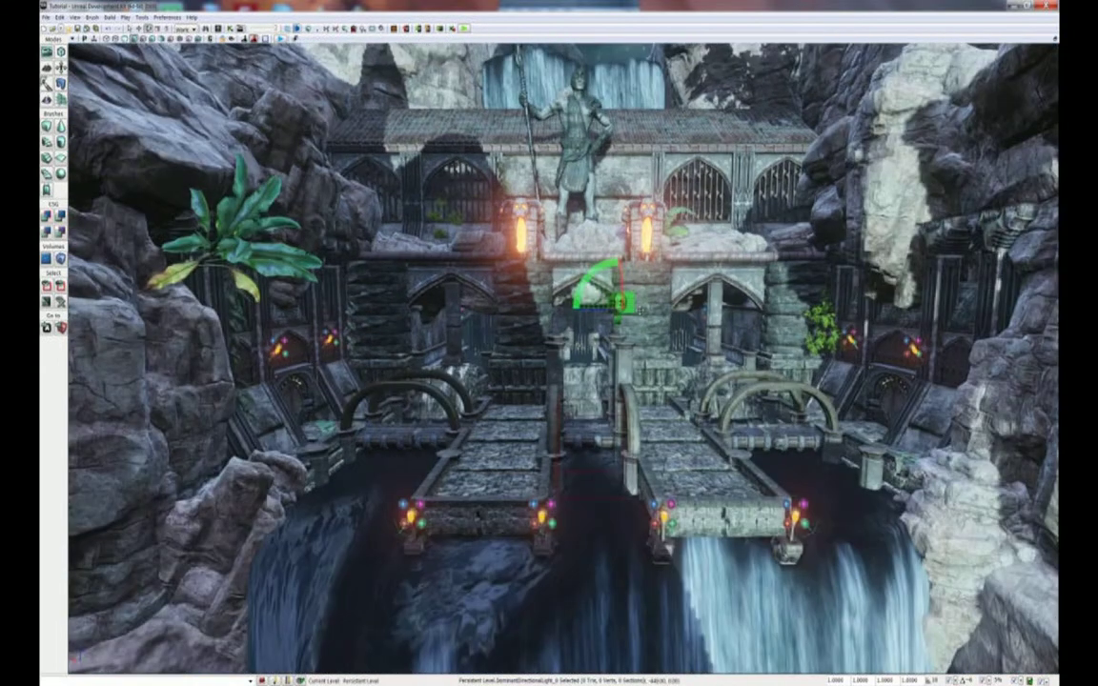
Fine-tune the dominant directional light's rotation so it covers the whole facade and the rocks on the left side.
mouse_move(588, 308)
right_mouse_down()
mouse_move(599, 306)
mouse_move(588, 307)
right_mouse_up()
left_click_drag(587, 308, 584, 308)
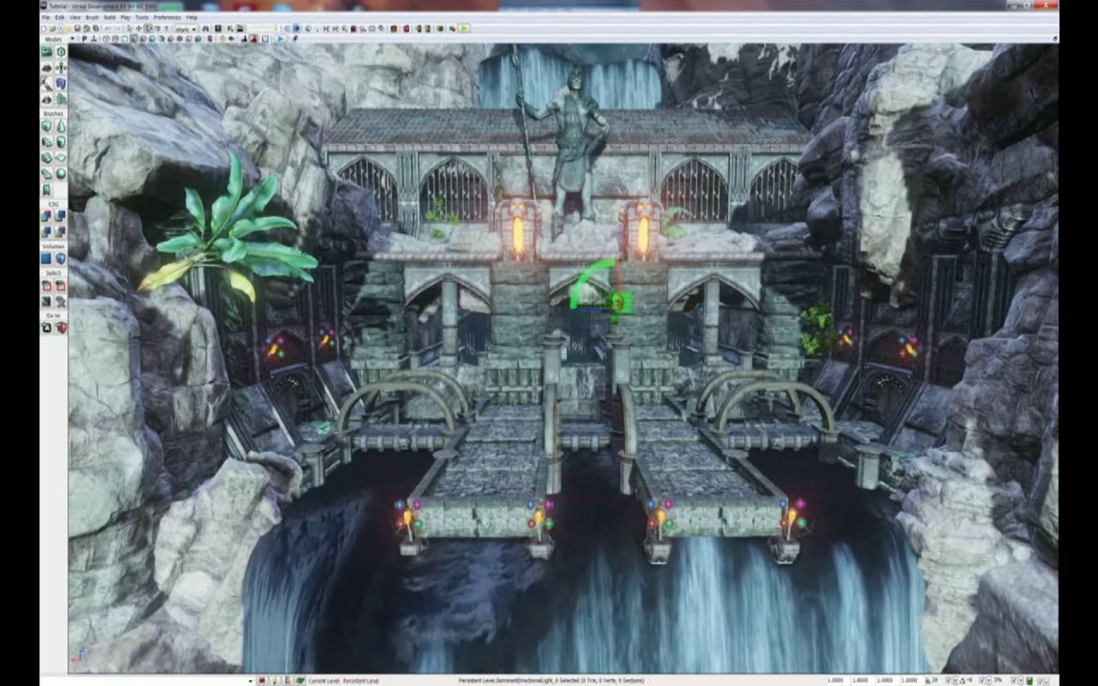
mouse_move(583, 308)
left_mouse_down()
mouse_move(618, 303)
mouse_move(574, 307)
left_mouse_up()
mouse_move(574, 307)
right_mouse_down()
mouse_move(580, 296)
mouse_move(570, 297)
right_mouse_up()
left_click_drag(576, 373, 575, 380)
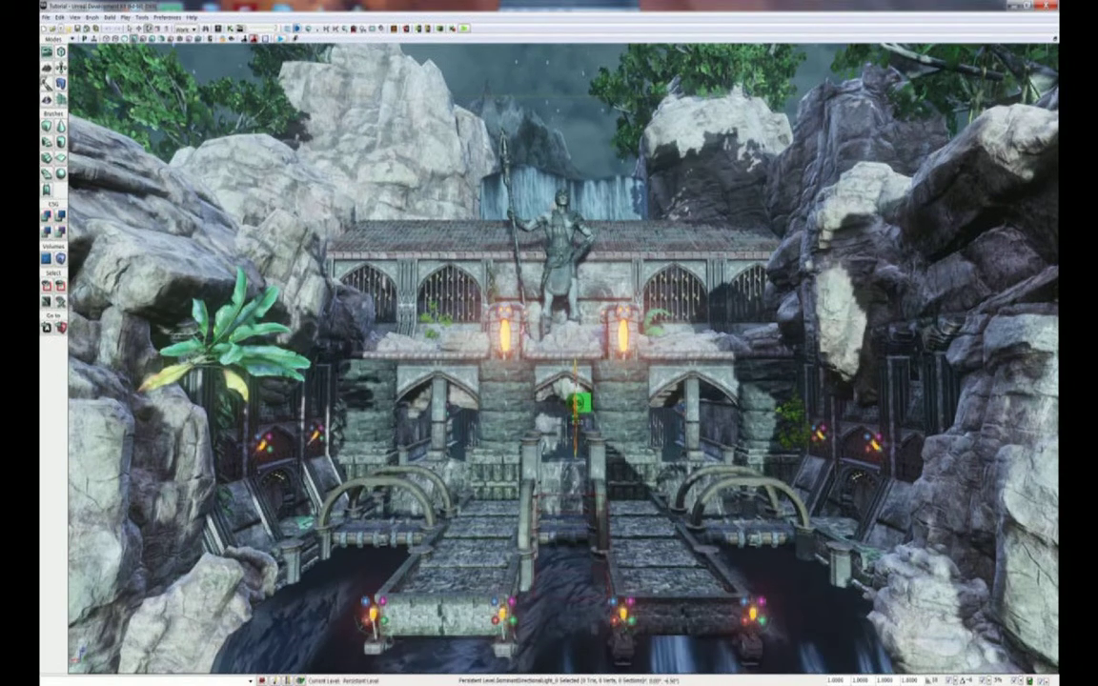
key("space")
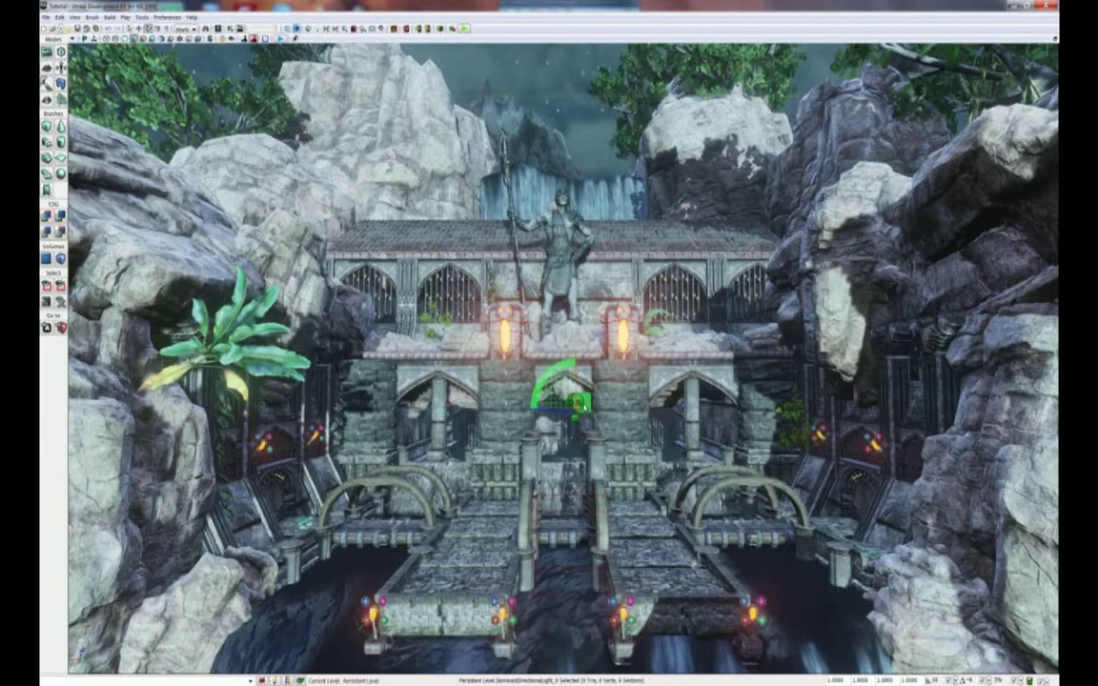
Open the dominant directional light's properties and set its Light Component brightness to 0.5.
right_click(584, 394)
left_click(610, 402)
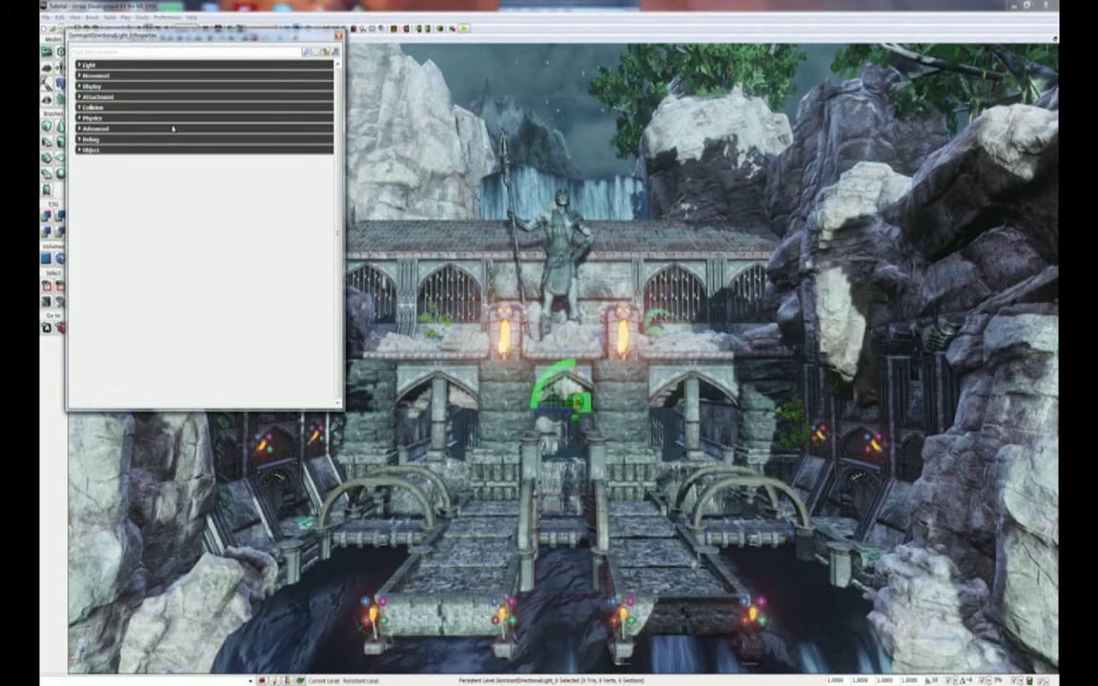
left_click(79, 64)
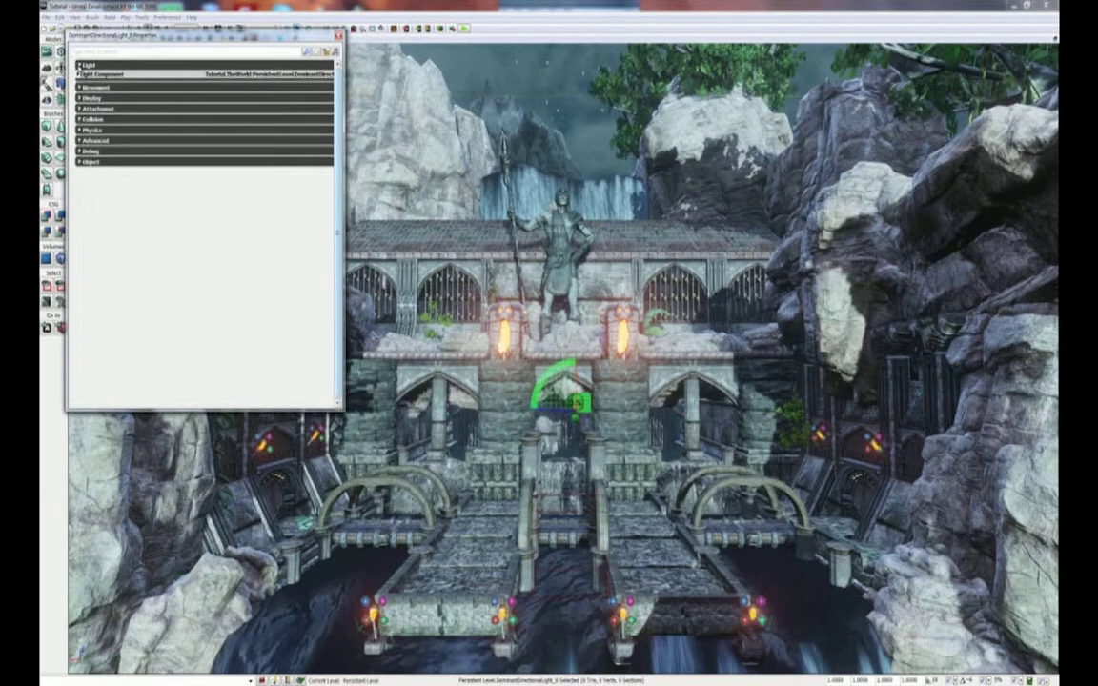
left_click(79, 73)
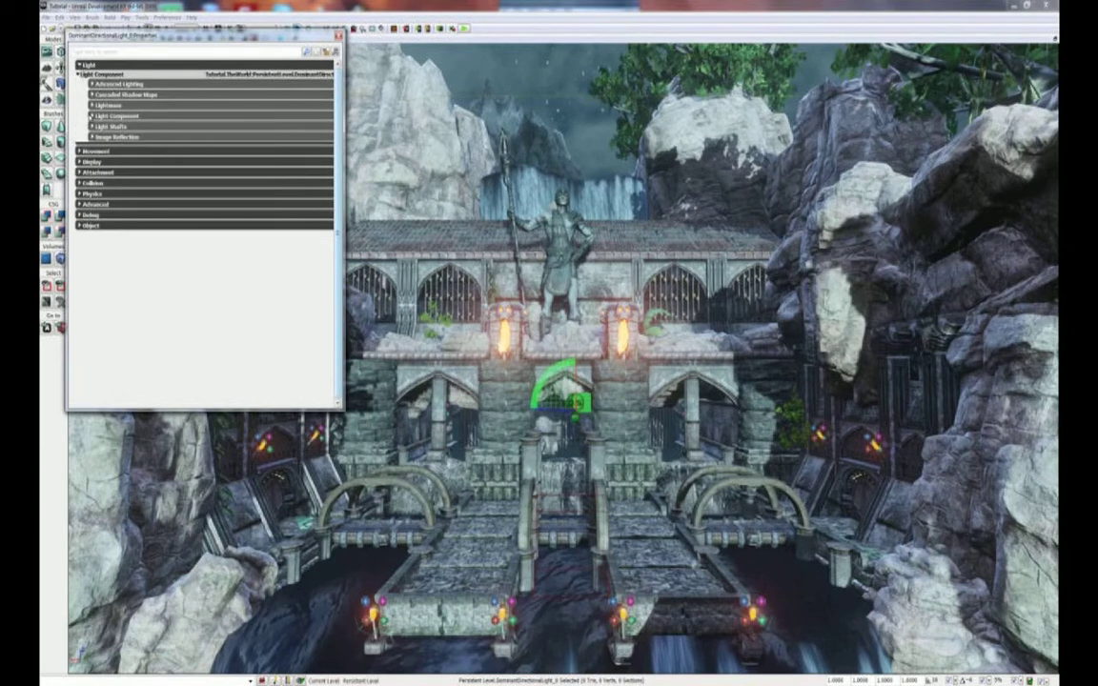
left_click(91, 115)
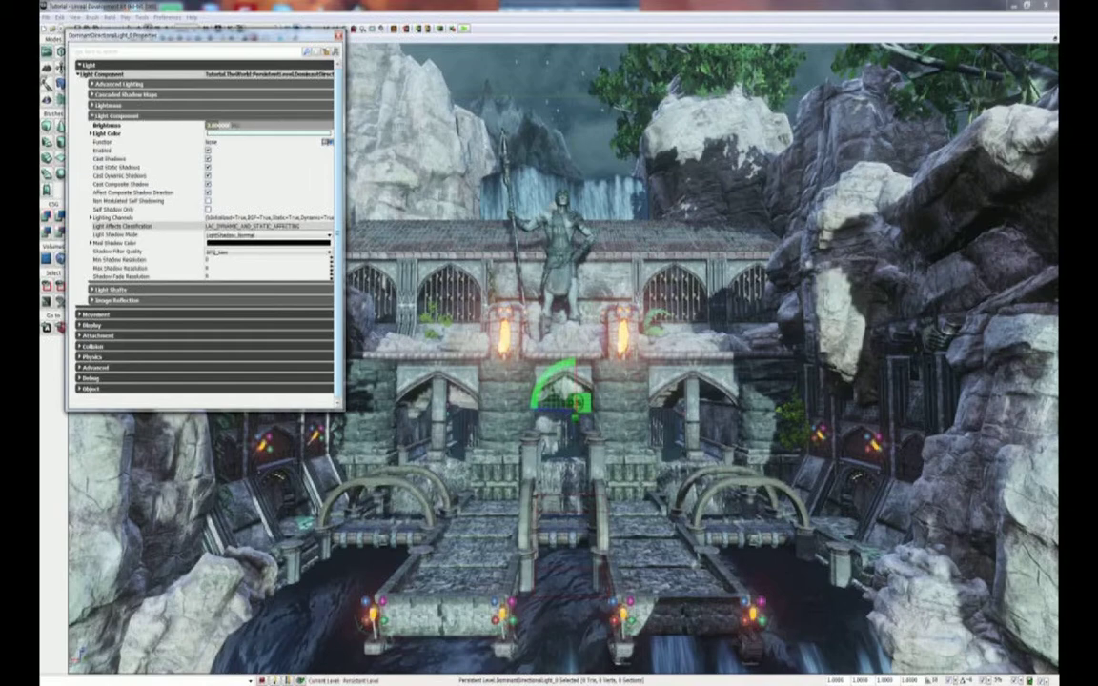
left_click(221, 125)
type(".5")
key("Return")
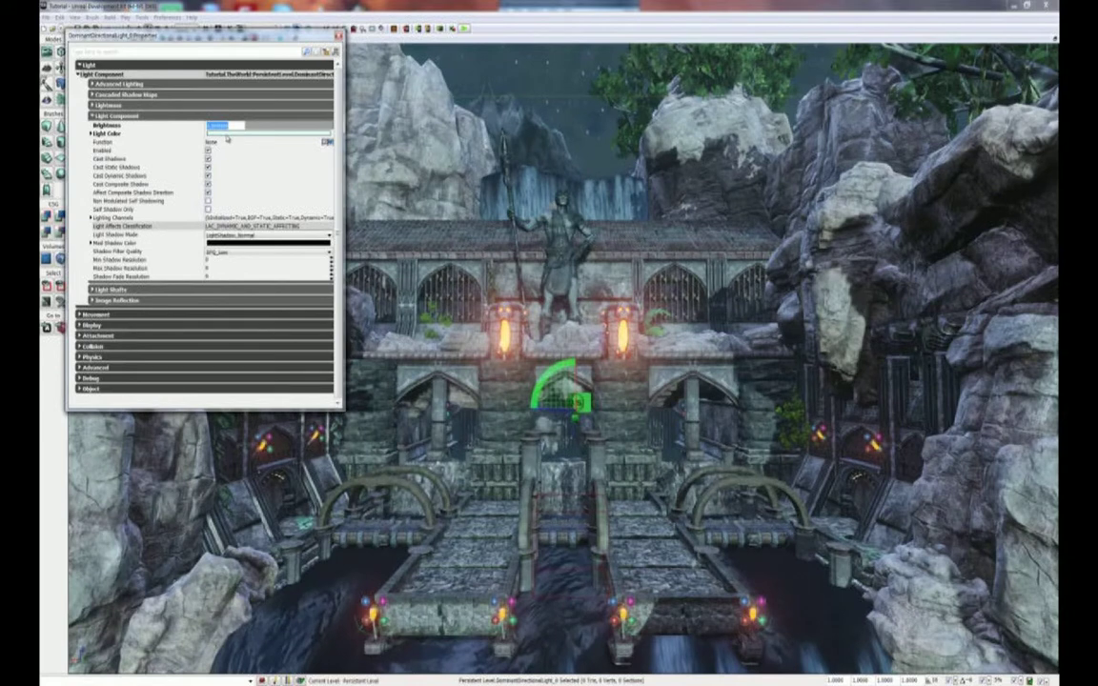
Try near-white and pink light colours on the dominant directional light, and apply a muted blue as its Light Color.
left_click(226, 134)
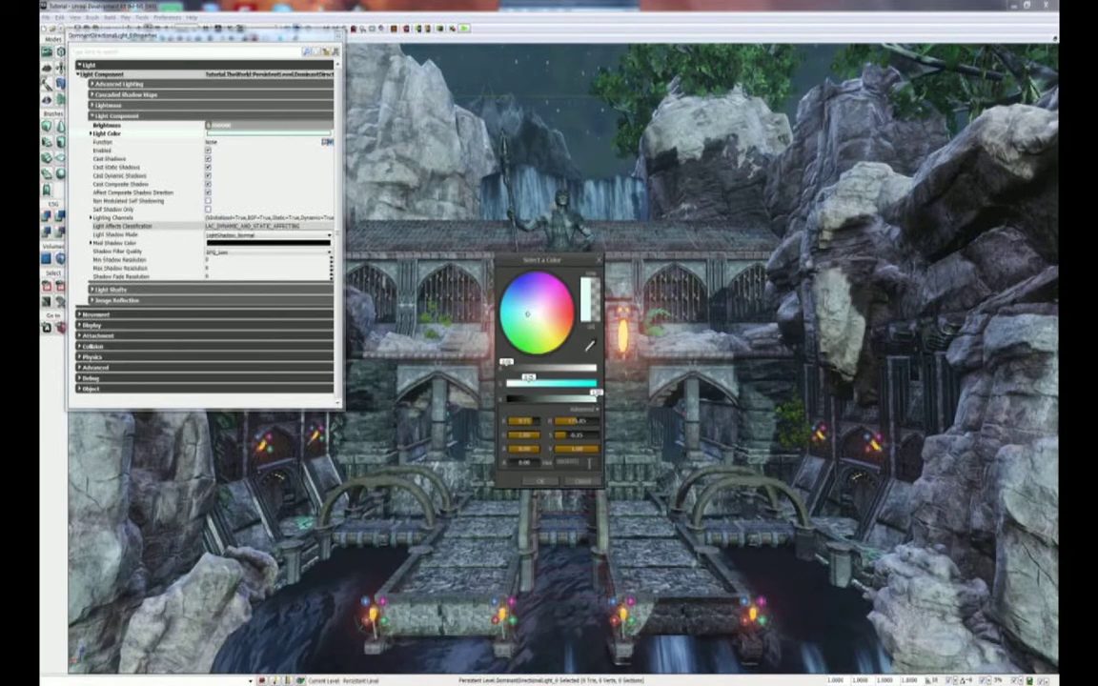
mouse_move(526, 314)
left_mouse_down()
mouse_move(510, 316)
mouse_move(543, 321)
left_mouse_up()
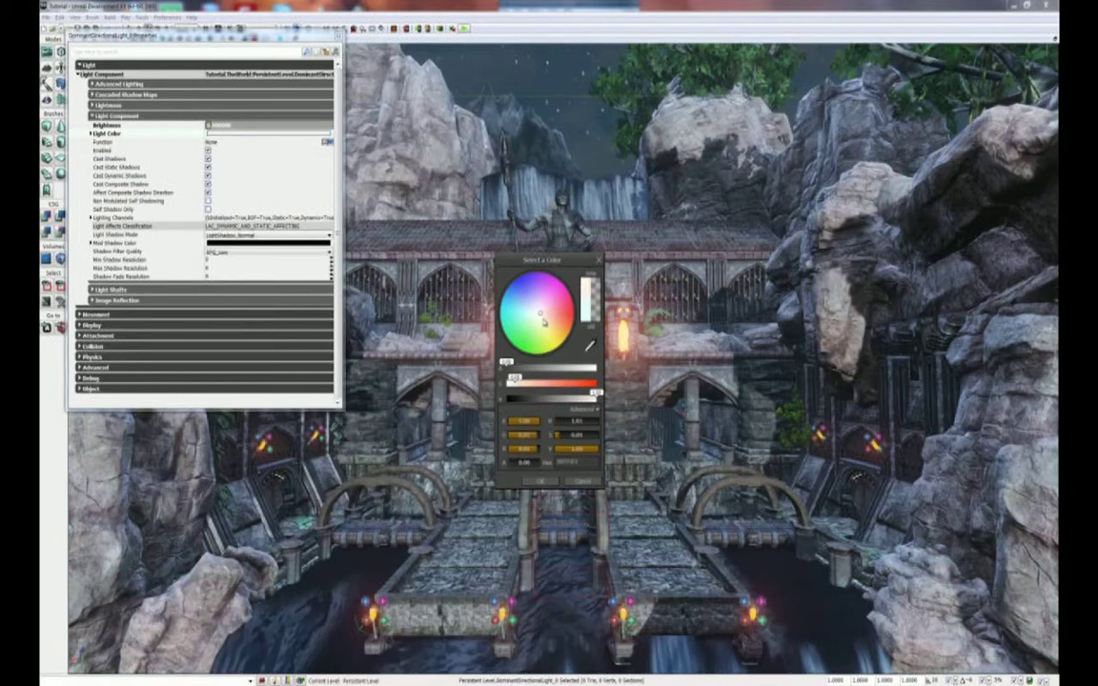
mouse_move(543, 321)
left_mouse_down()
mouse_move(553, 312)
mouse_move(562, 327)
mouse_move(561, 305)
left_mouse_up()
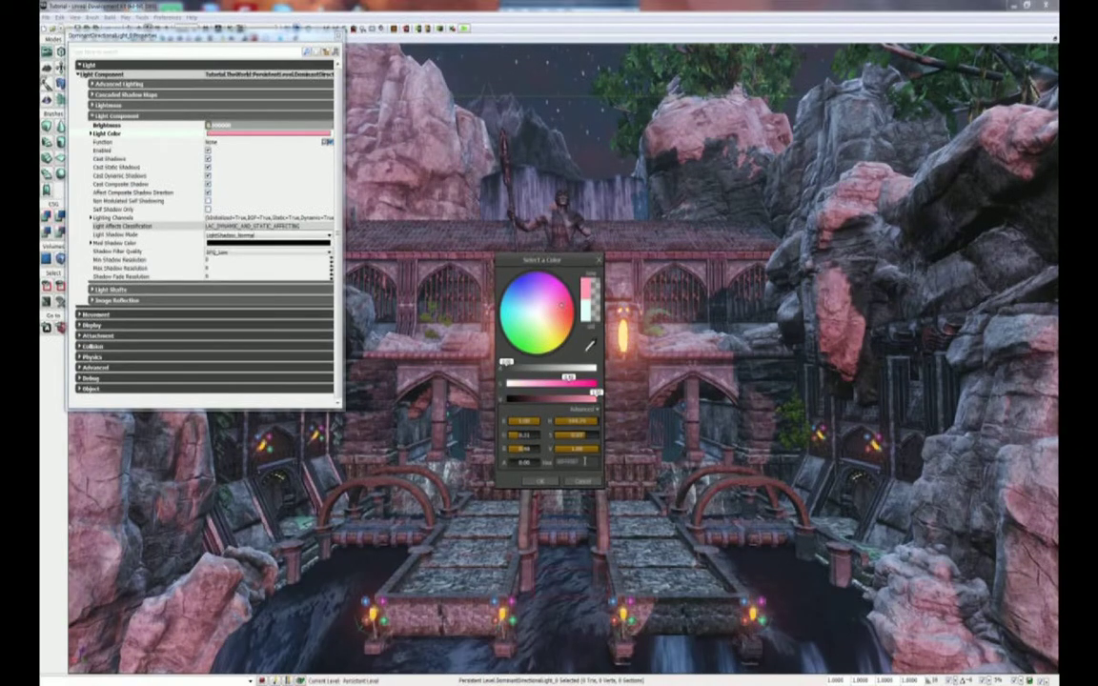
left_click_drag(585, 461, 554, 463)
key("BackSpace")
left_click(536, 482)
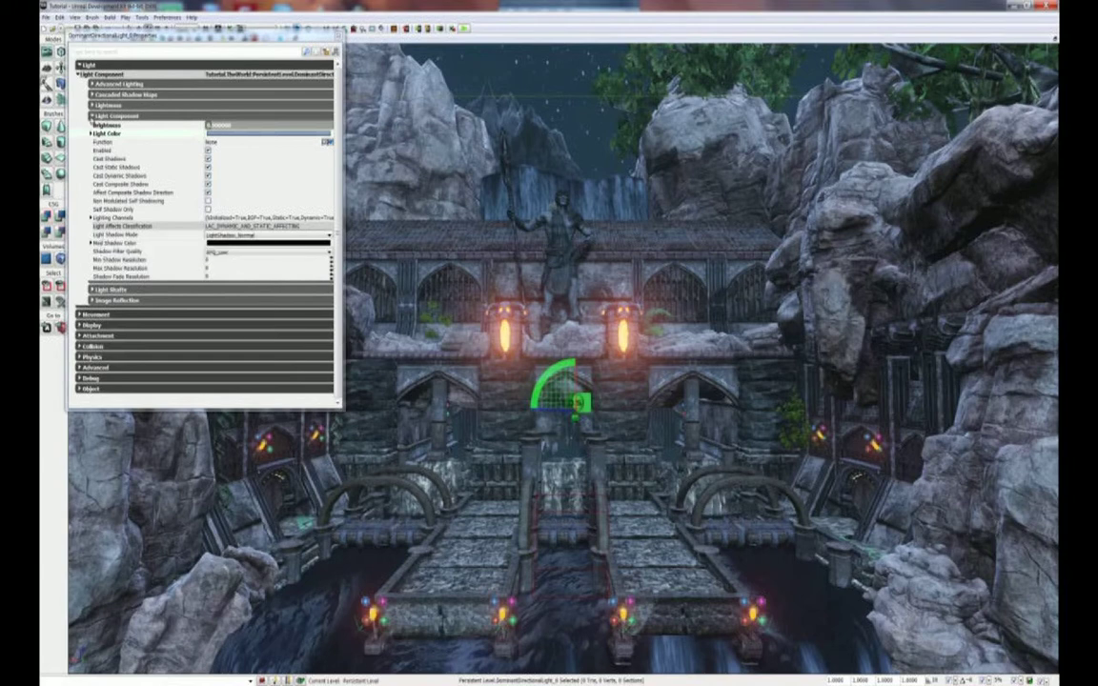
Expand the dominant directional light's Light Shafts settings and inspect Occlusion Depth Range and the bloom values.
left_click(83, 115)
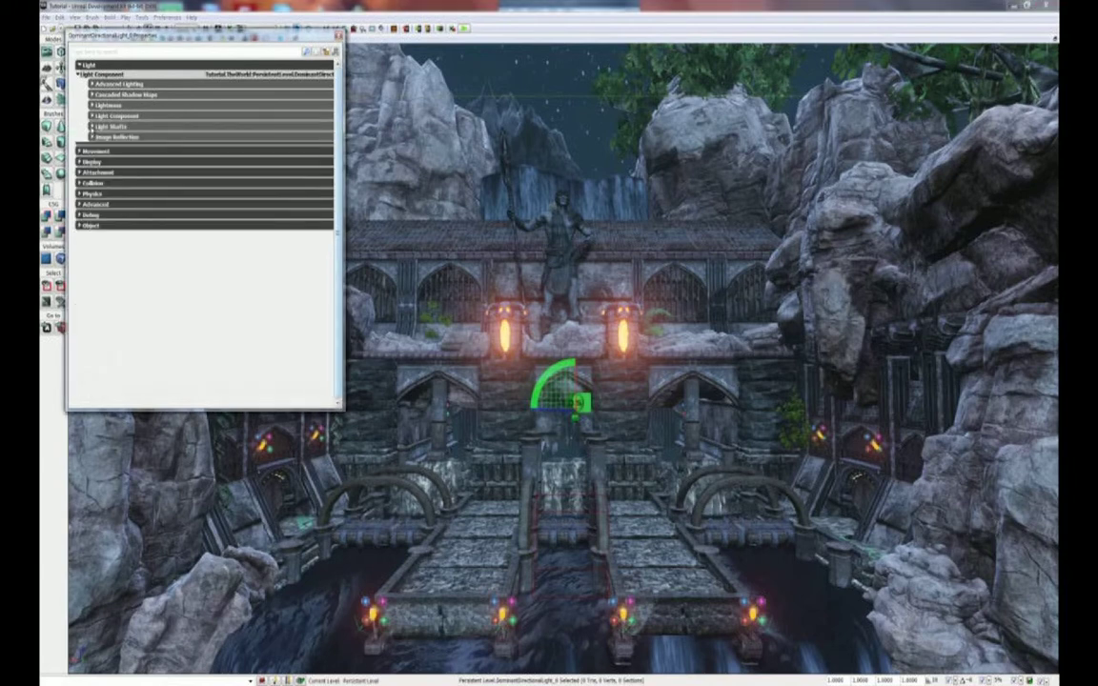
left_click(93, 126)
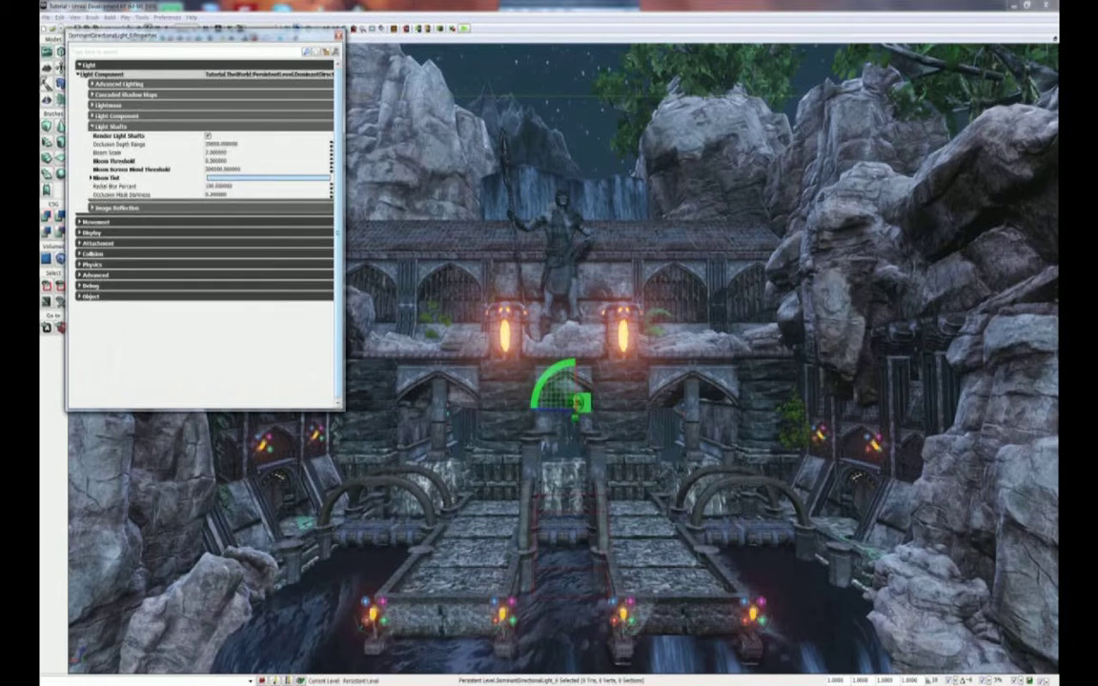
right_click_drag(286, 348, 72, 382)
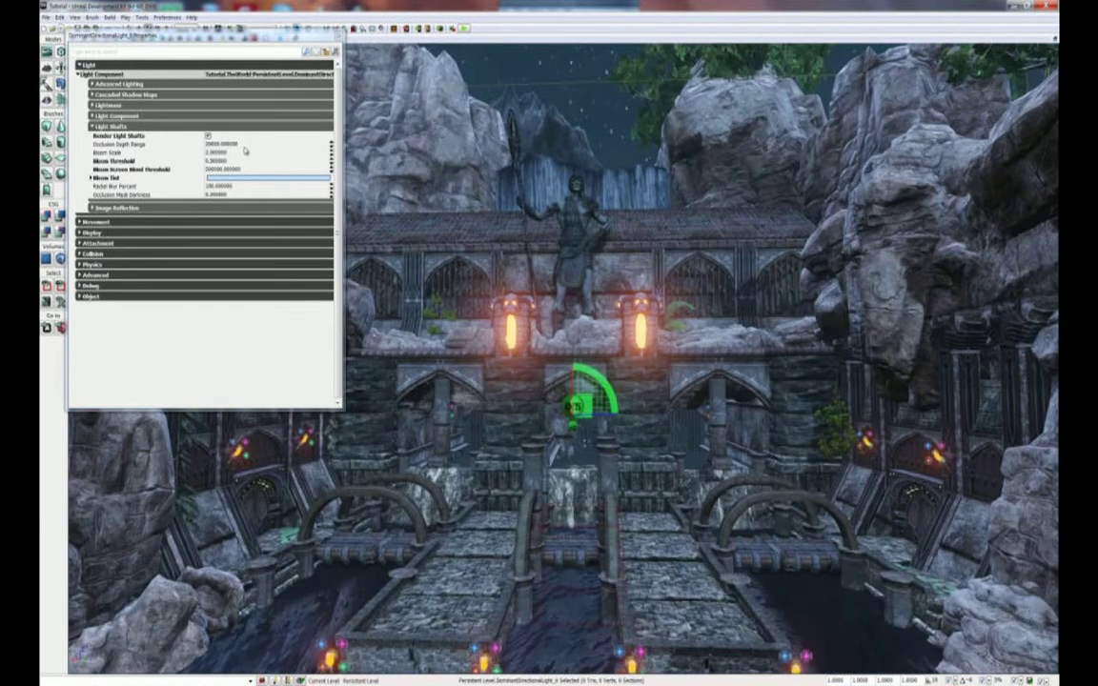
left_click(244, 146)
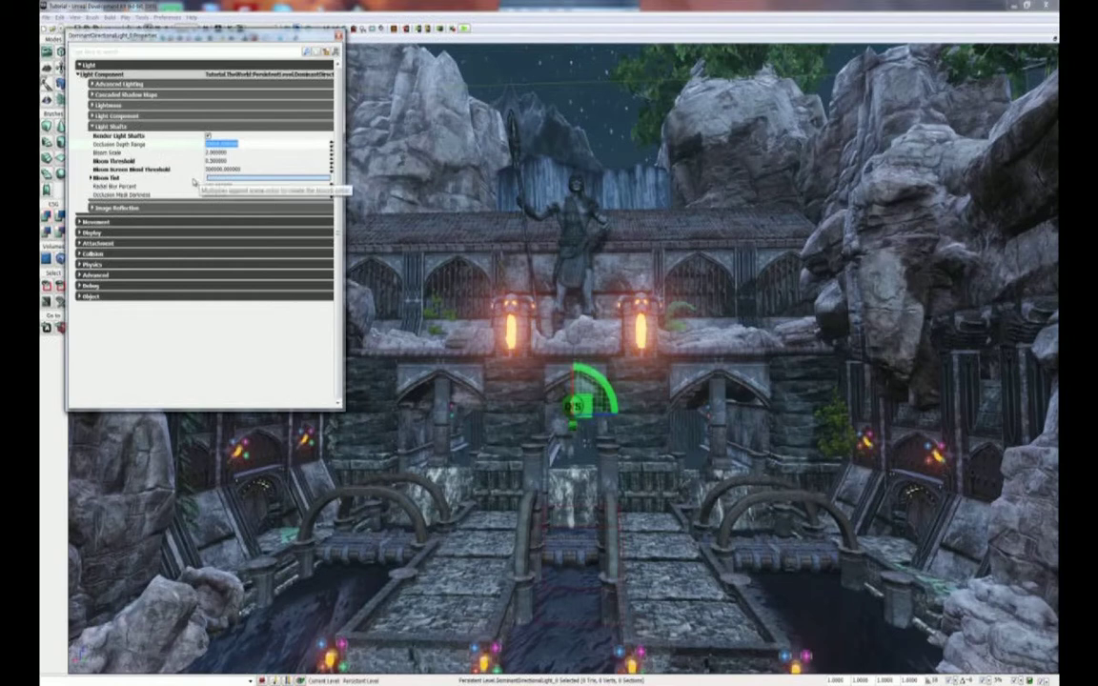
Try a paler blue Bloom Tint for the light shafts, and restore the former light blue.
left_click(276, 178)
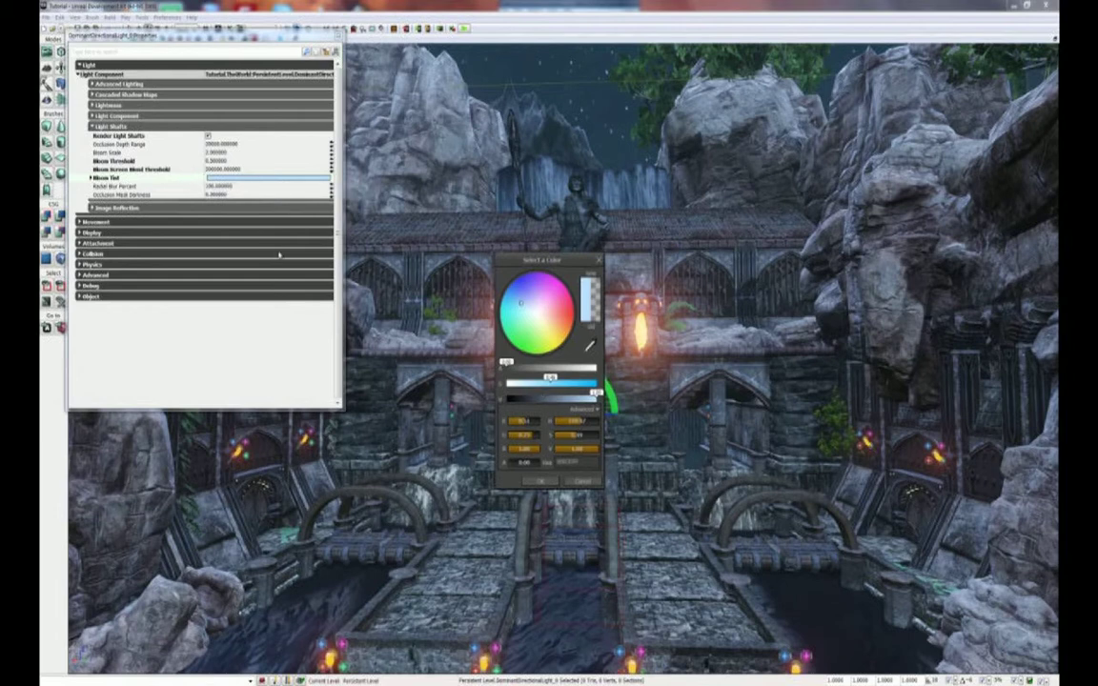
left_click_drag(578, 462, 553, 463)
mouse_move(521, 303)
left_mouse_down()
mouse_move(537, 312)
mouse_move(530, 304)
left_mouse_up()
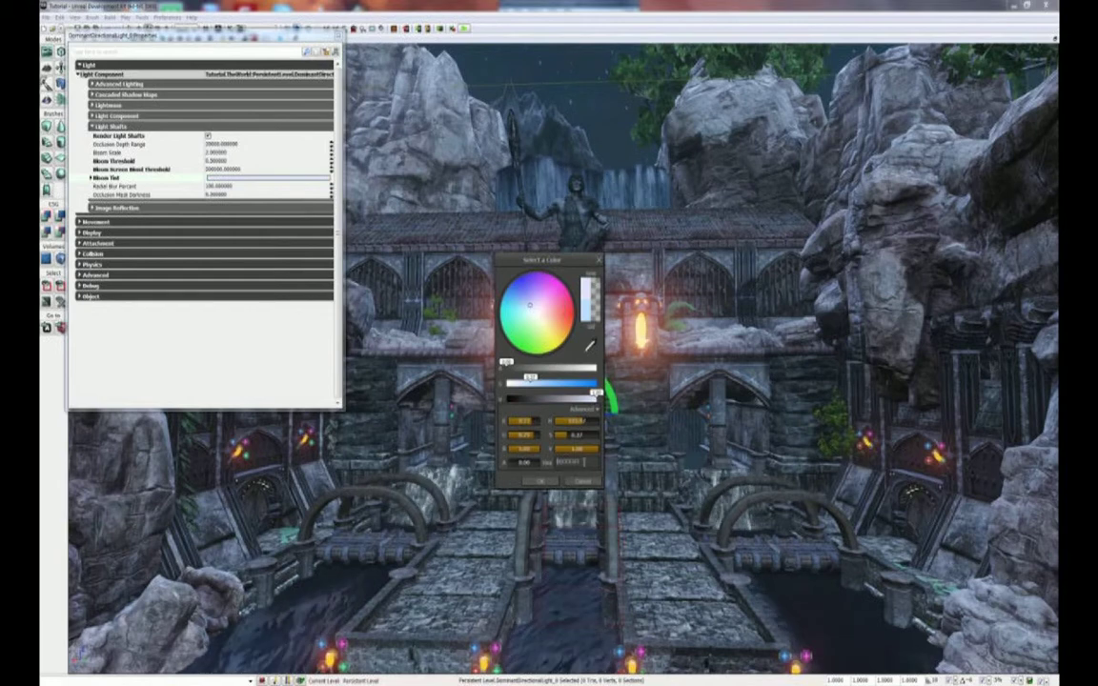
double_click(556, 464)
type("c")
left_click(541, 482)
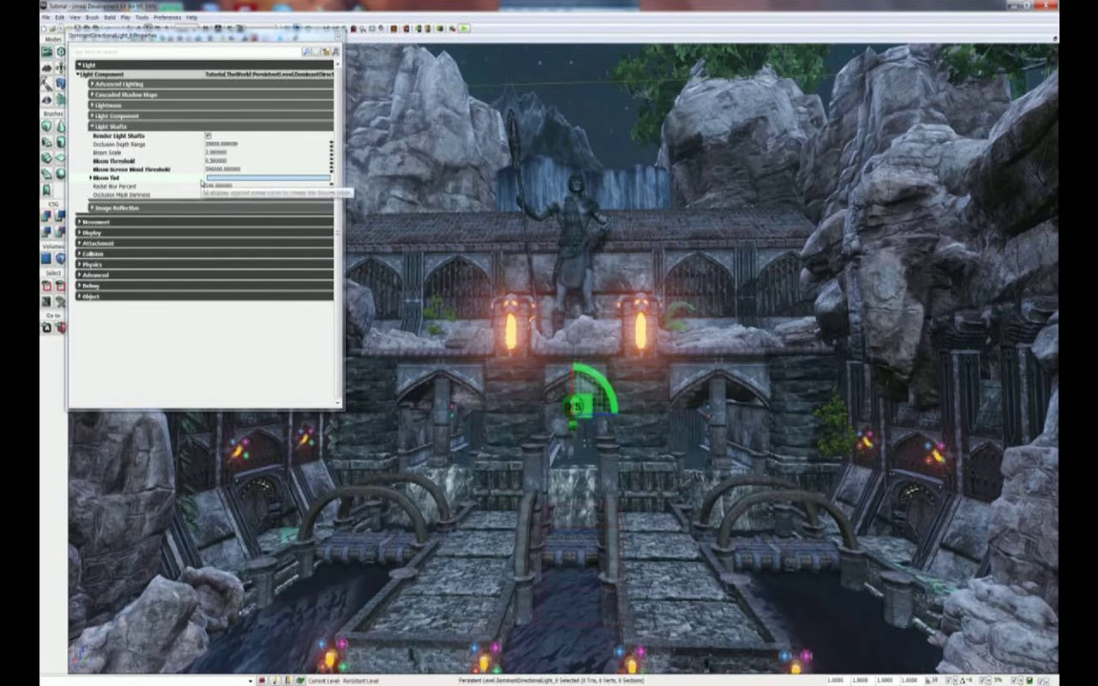
Examine the Bloom Tint channel values and colour, and close the light's properties.
left_click(91, 179)
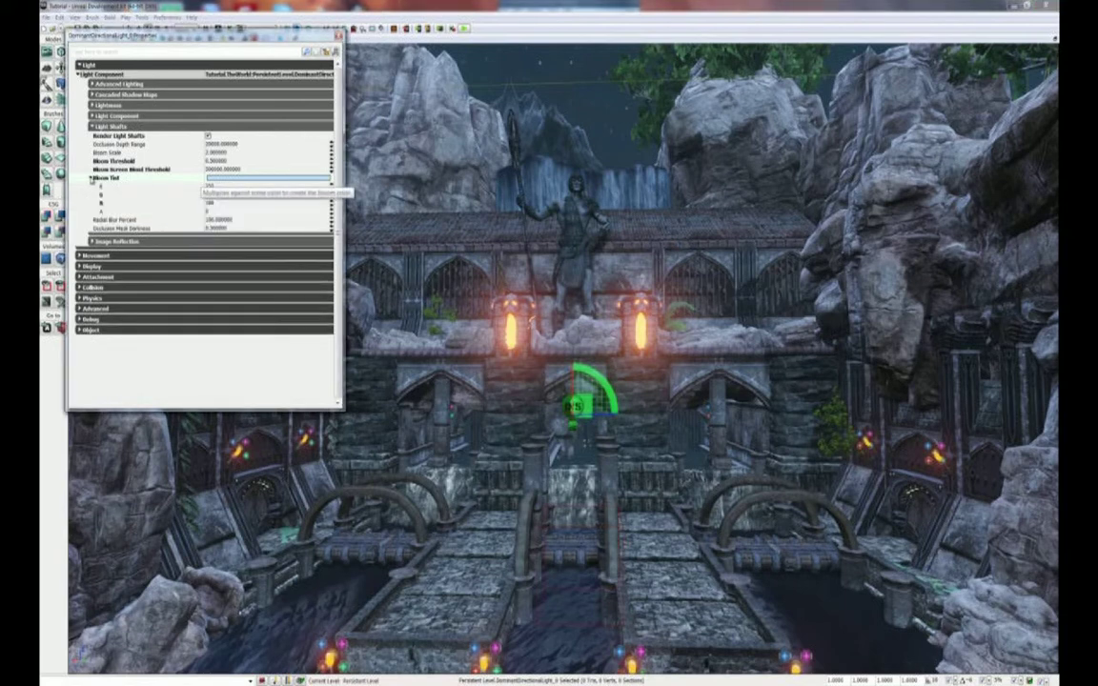
left_click(229, 179)
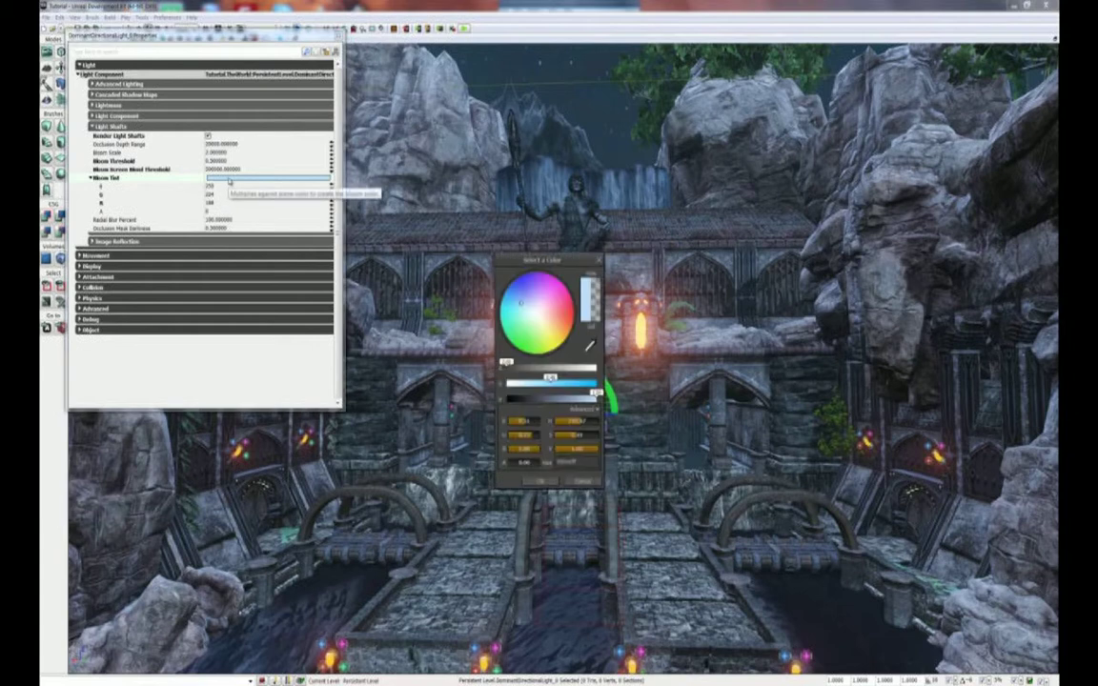
left_click(535, 480)
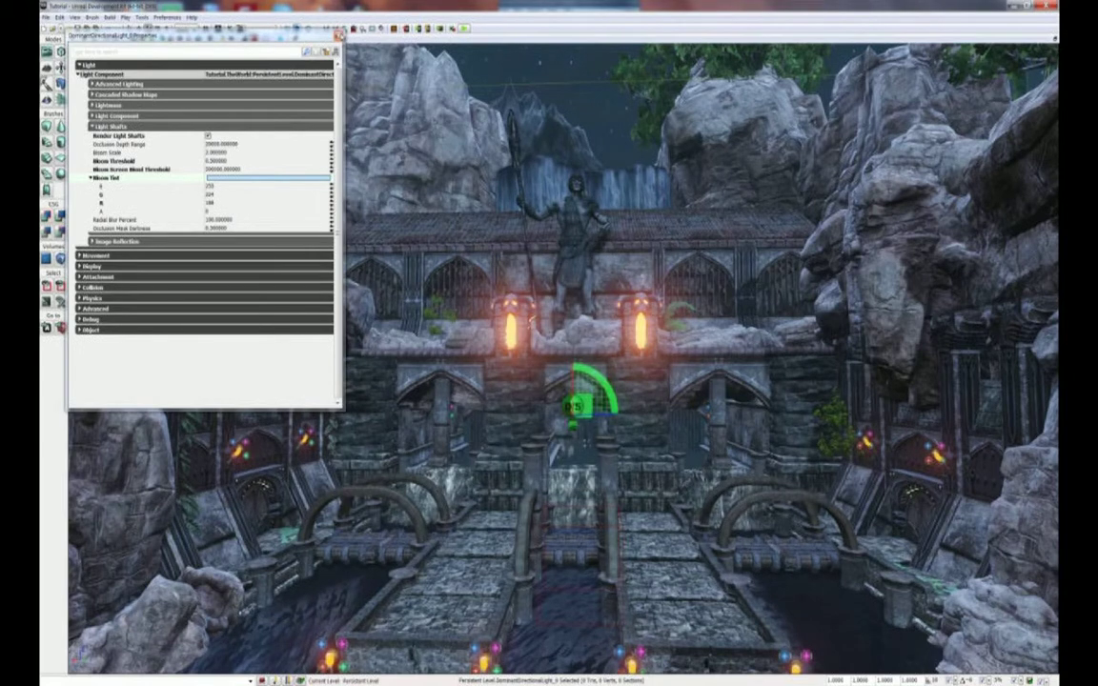
left_click(338, 35)
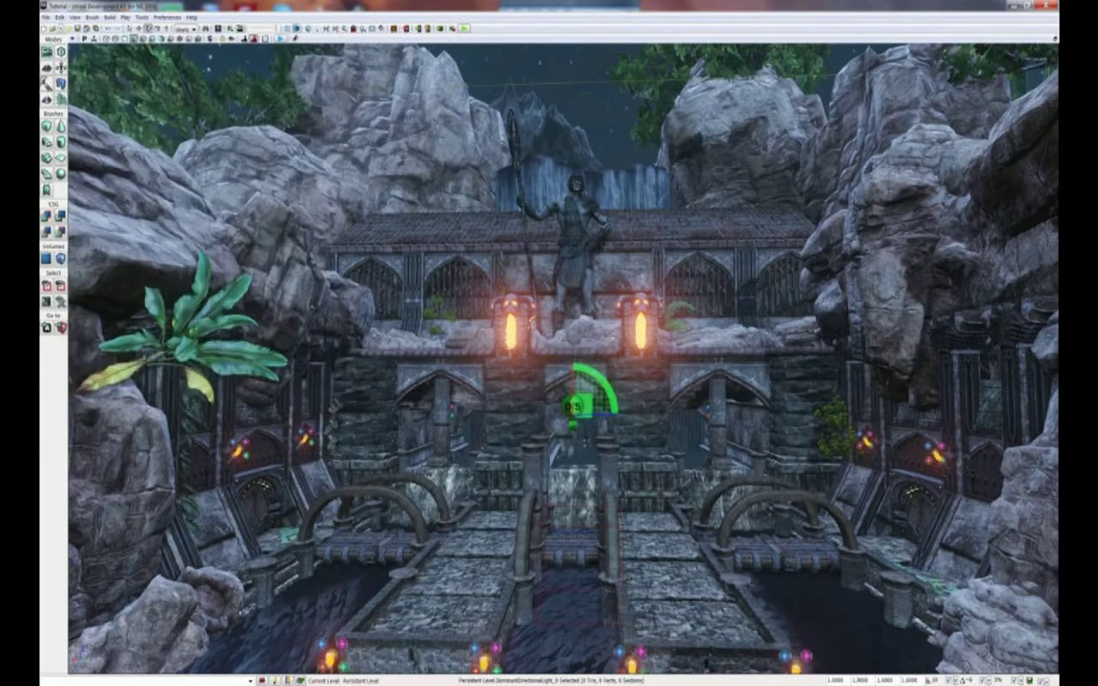
Select the builder brush between the two stone bridges.
left_click(347, 386)
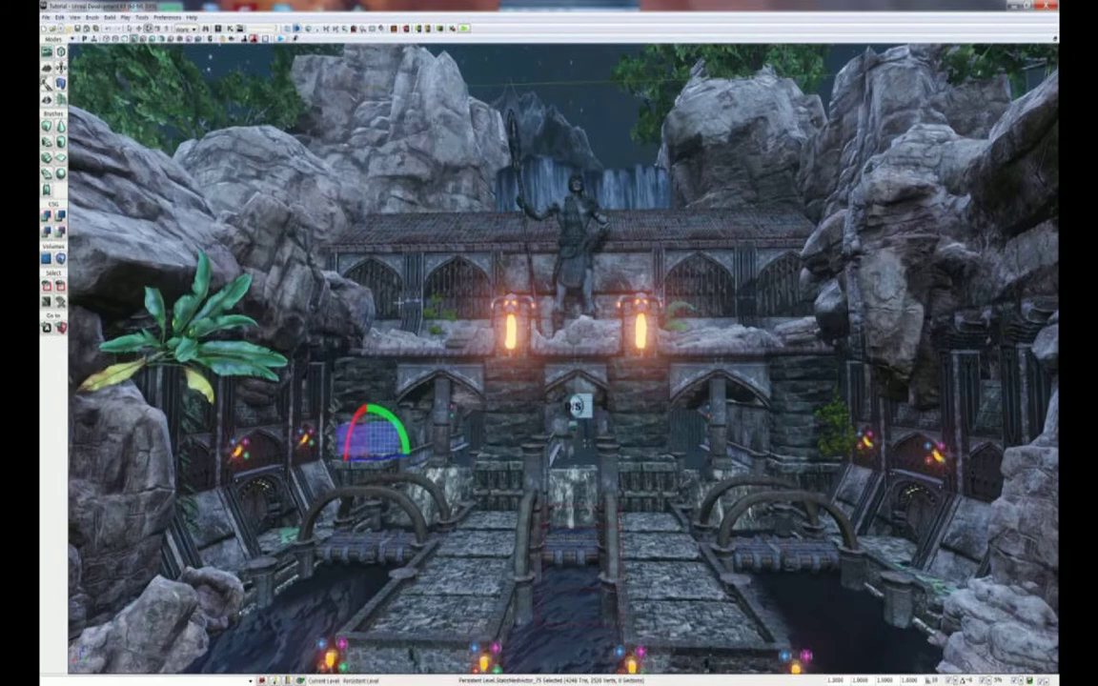
left_click_drag(467, 463, 497, 485)
right_click_drag(496, 484, 403, 539)
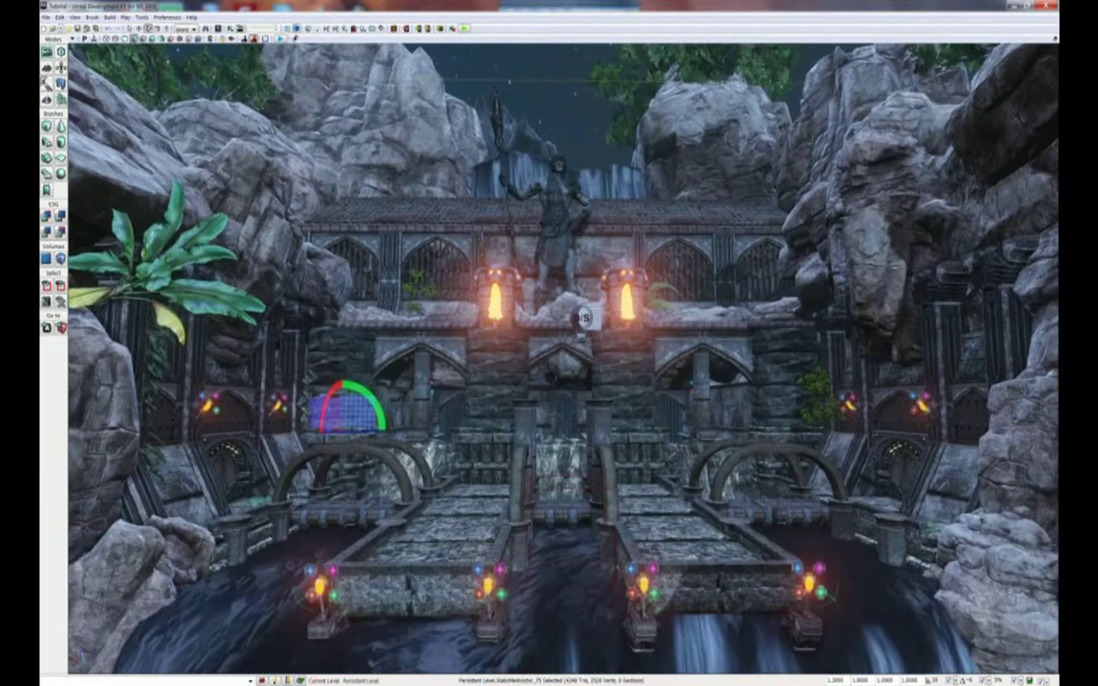
left_click(530, 487)
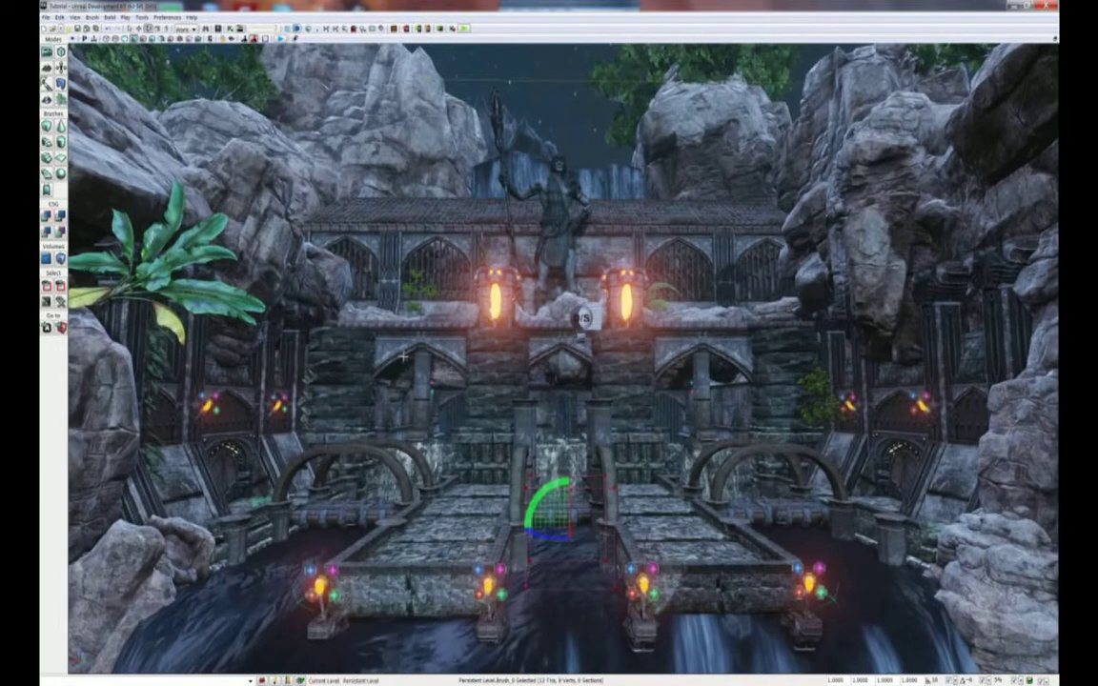
Inspect the temple scene without lighting and return the viewport to lit display.
left_click_drag(402, 356, 383, 374)
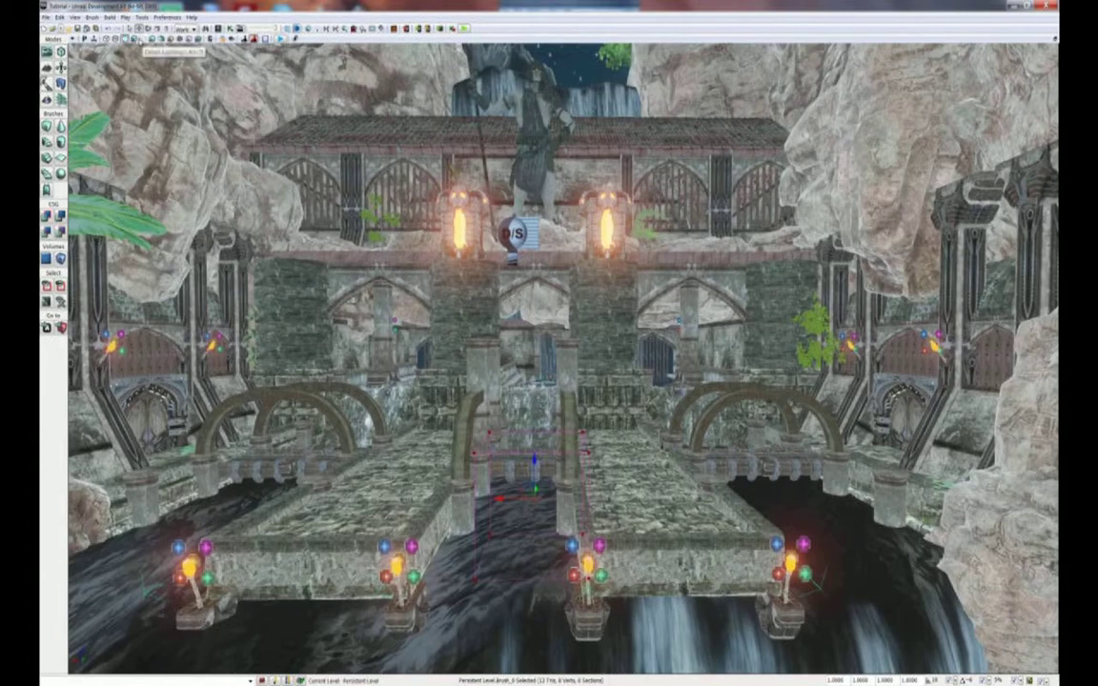
left_click_drag(562, 359, 532, 378)
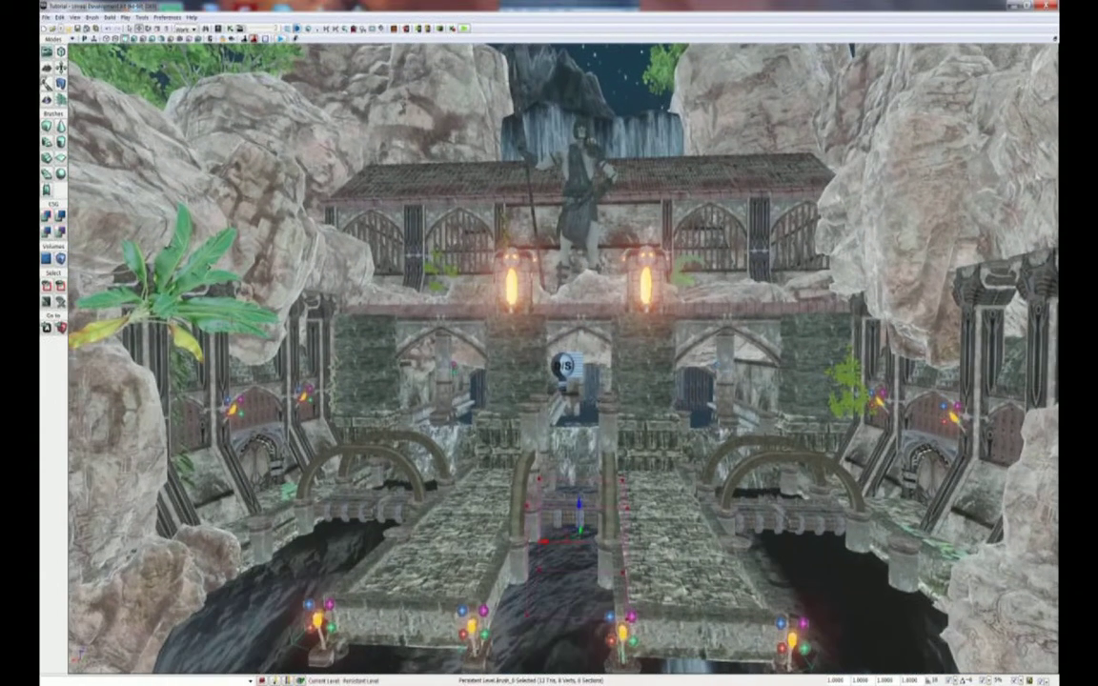
middle_click_drag(562, 362, 562, 458)
left_click_drag(176, 179, 176, 170)
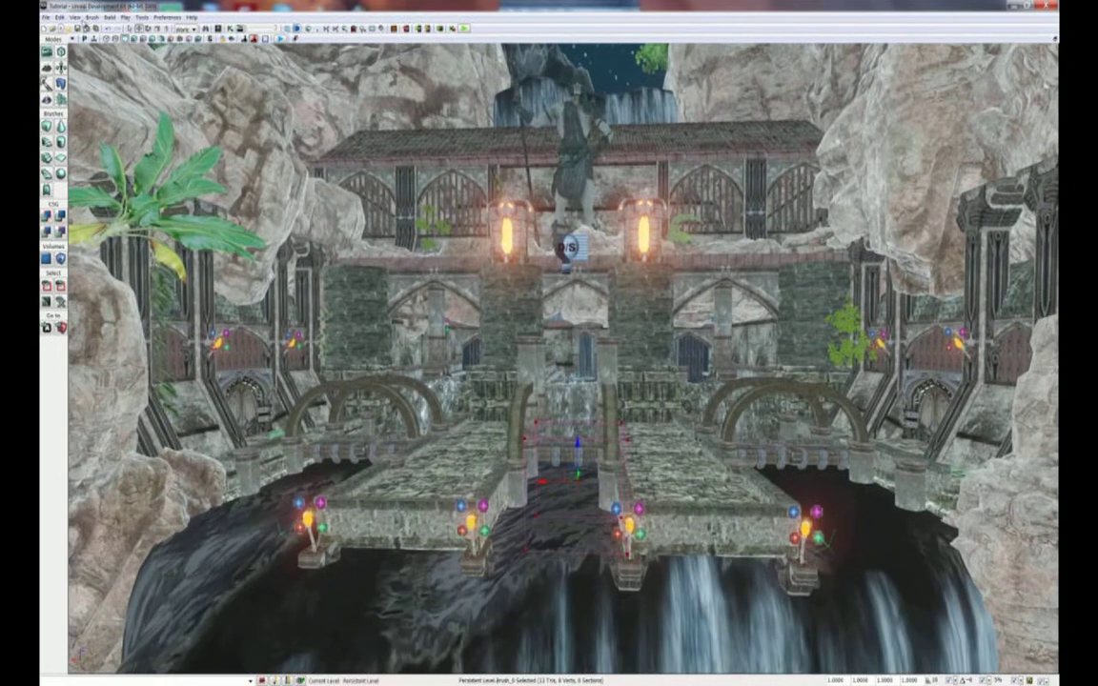
left_click(133, 39)
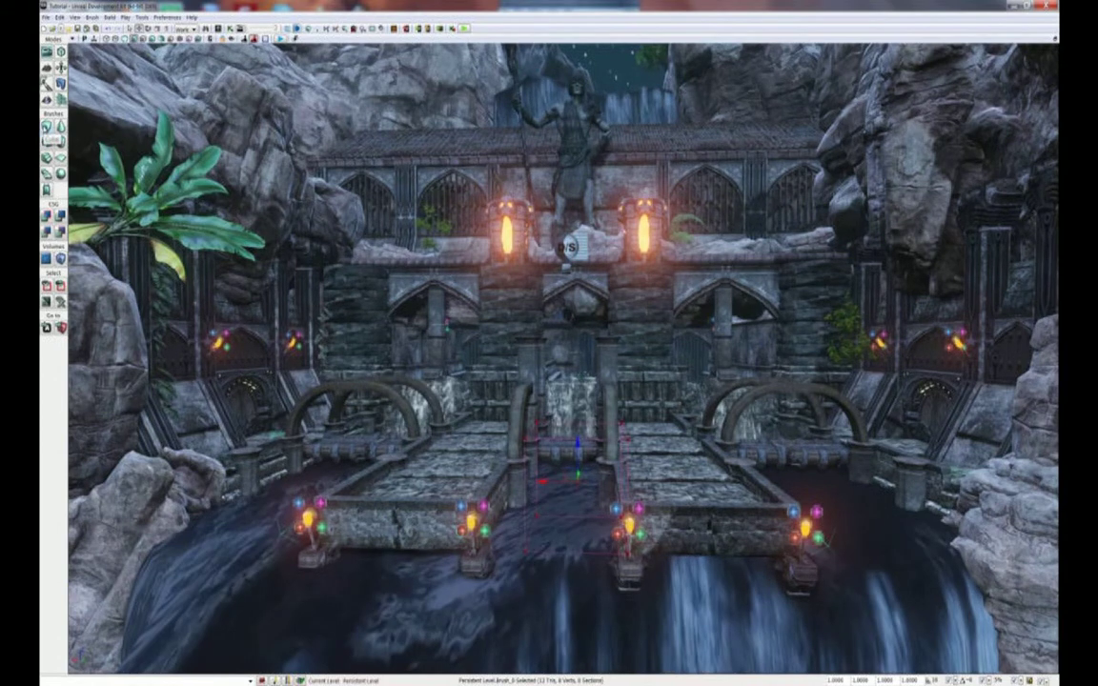
Build a 256 x 256 x 256 cube brush and enter geometry mode on it in the top view.
right_click(47, 125)
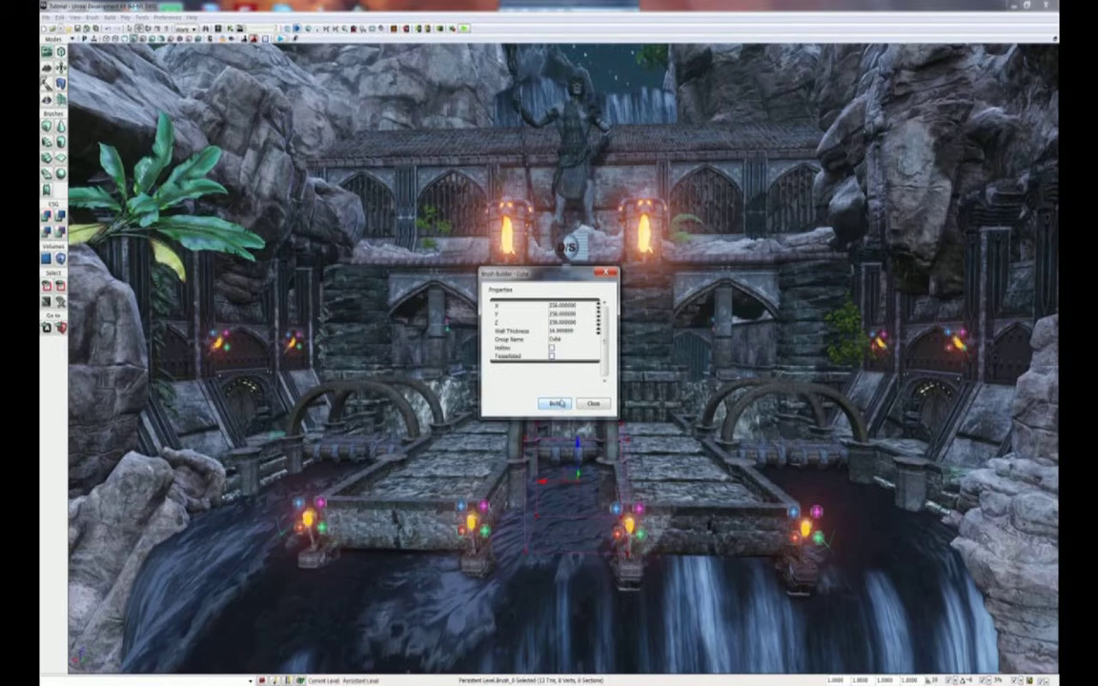
left_click(597, 404)
left_click_drag(360, 293, 361, 196)
right_click_drag(361, 195, 338, 193)
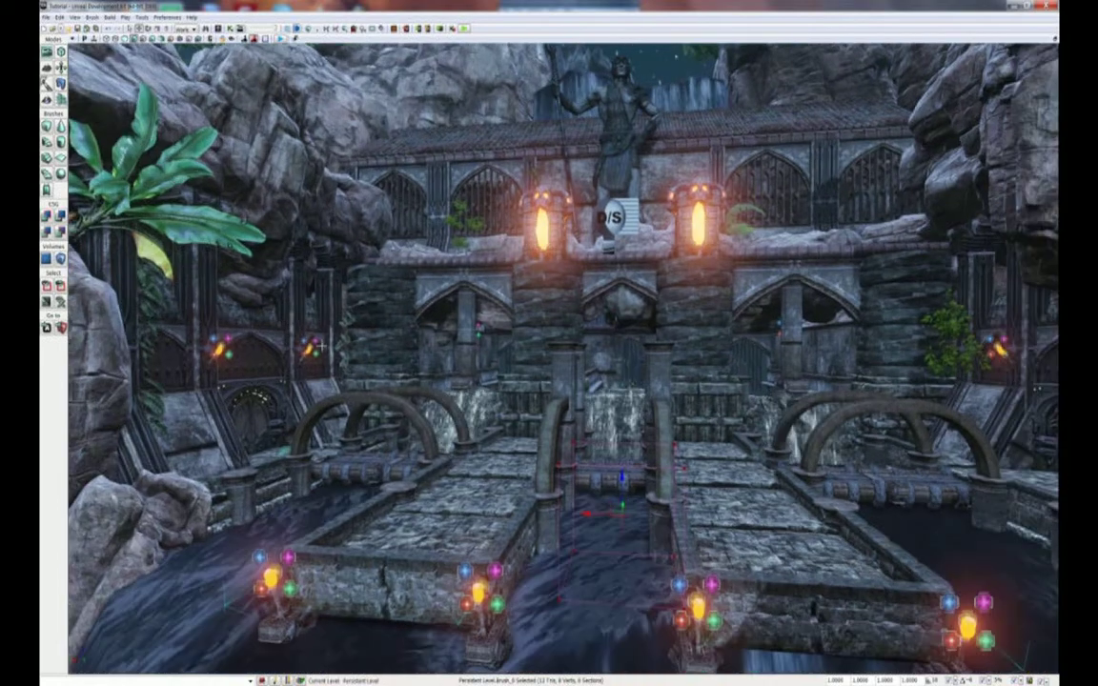
left_click_drag(463, 442, 464, 505)
left_click_drag(514, 569, 512, 626)
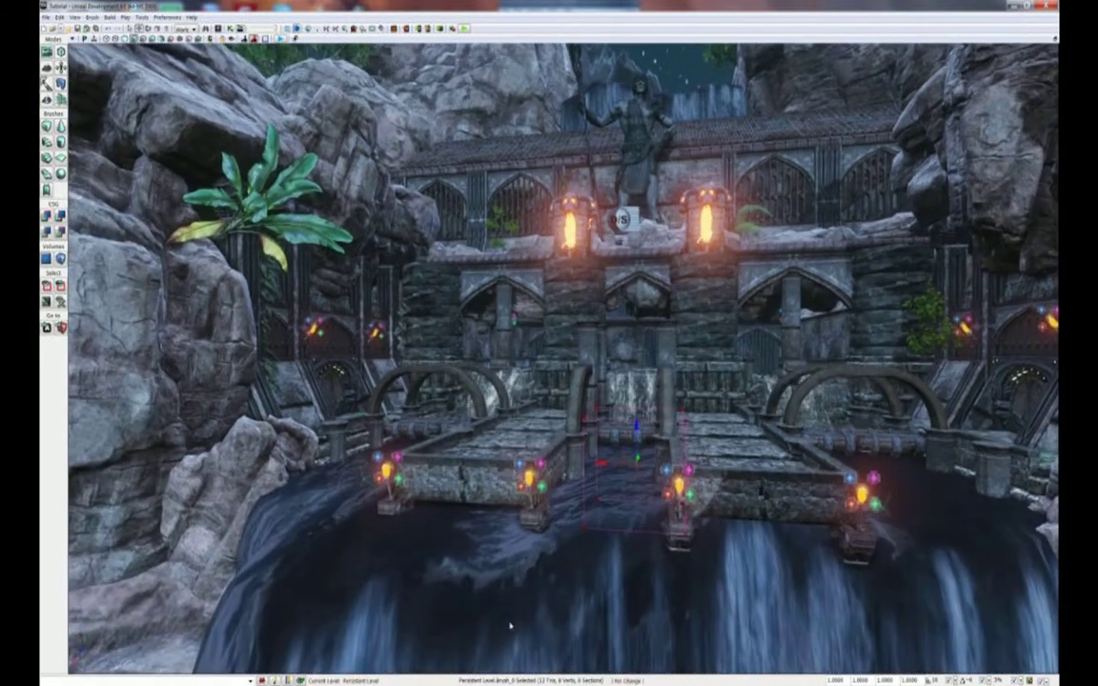
right_click_drag(512, 626, 512, 614)
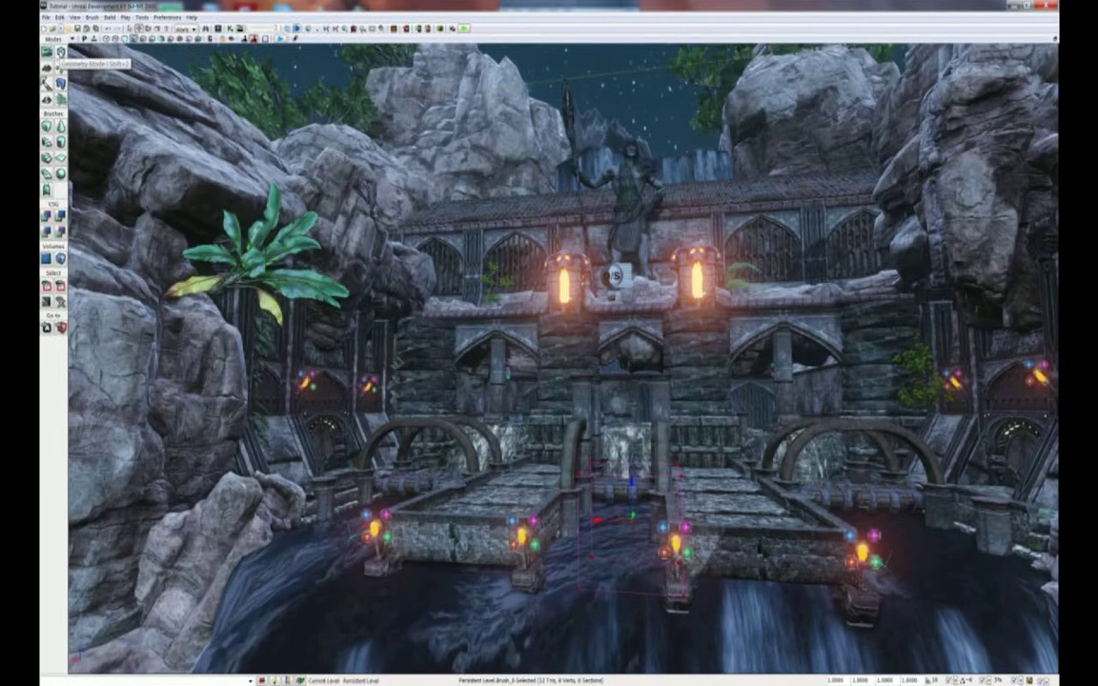
left_click(59, 52)
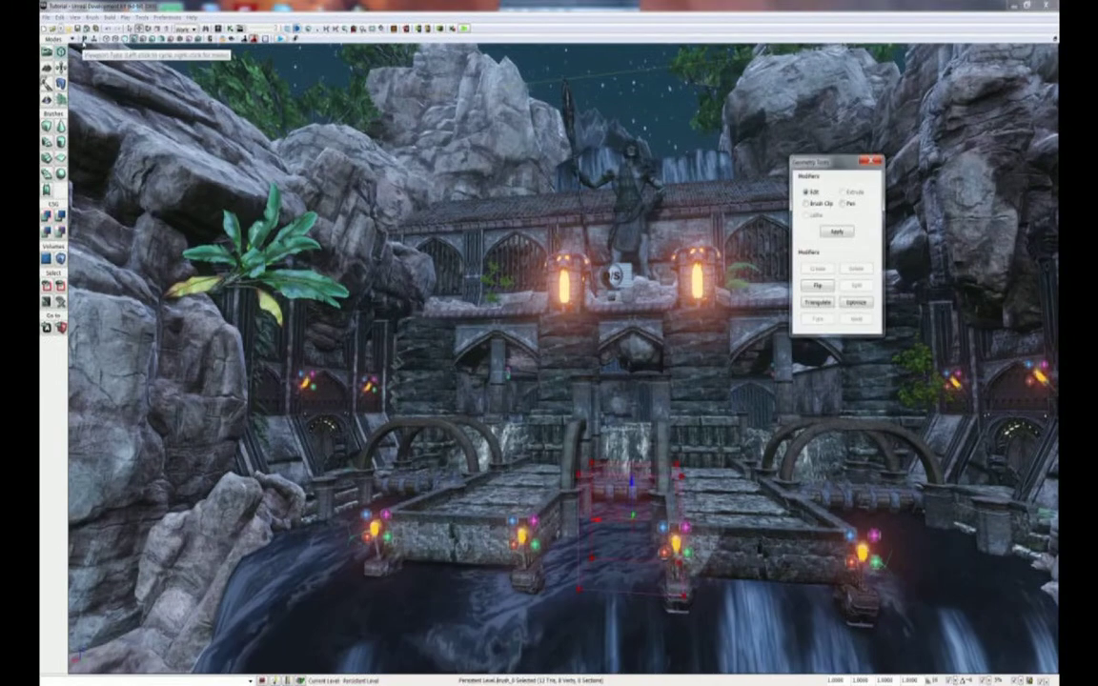
left_click(80, 41)
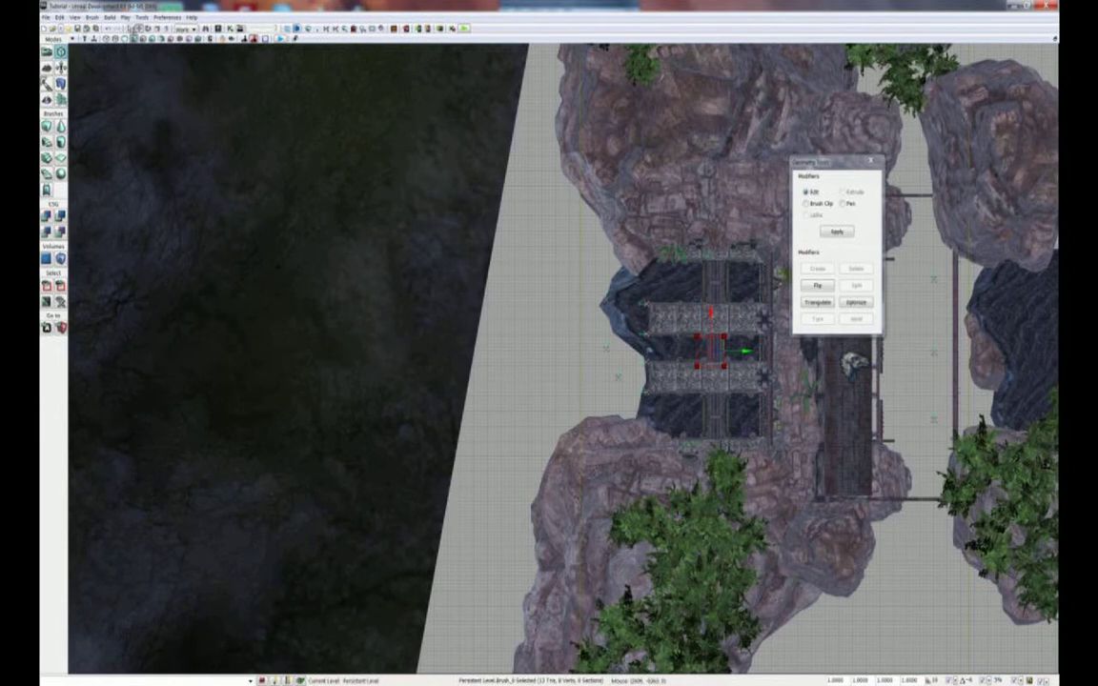
Stretch the cube brush's waterfall-side vertices outward past the edge of the water.
right_click_drag(455, 168, 344, 146)
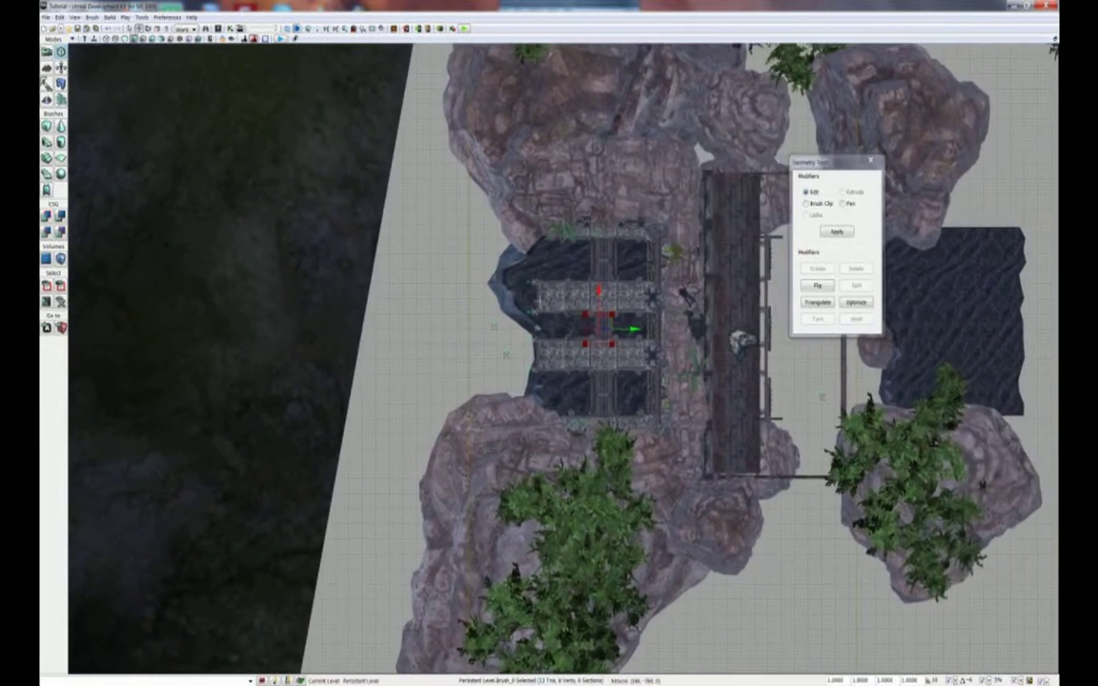
left_click_drag(572, 350, 585, 393, "ctrl+alt")
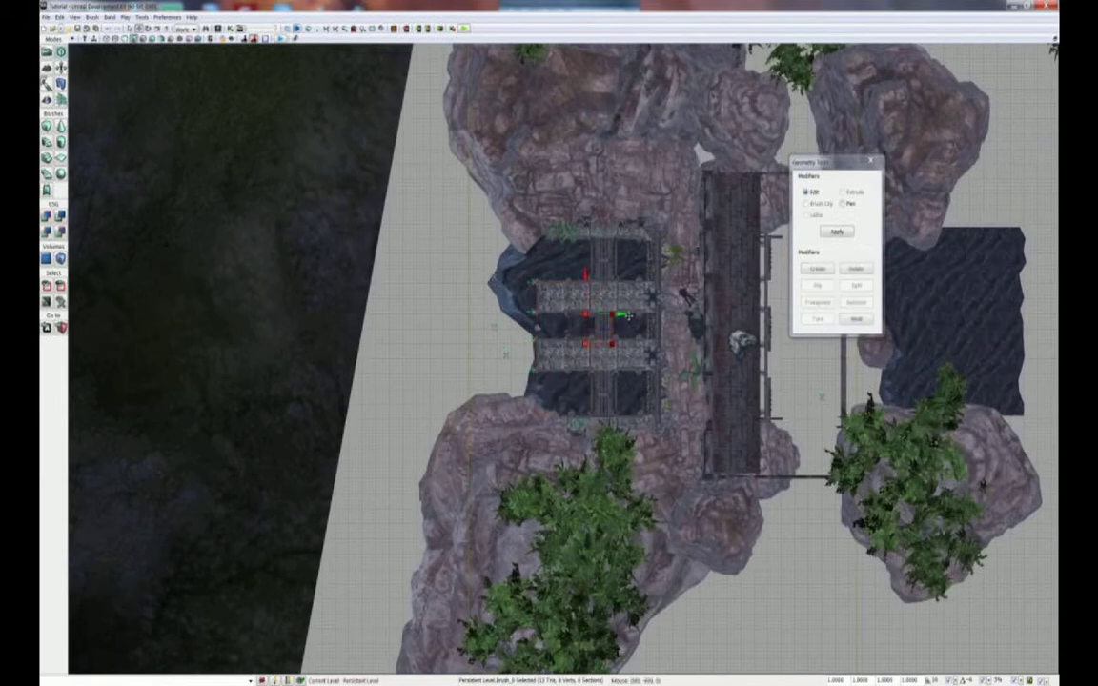
left_click_drag(625, 316, 481, 314)
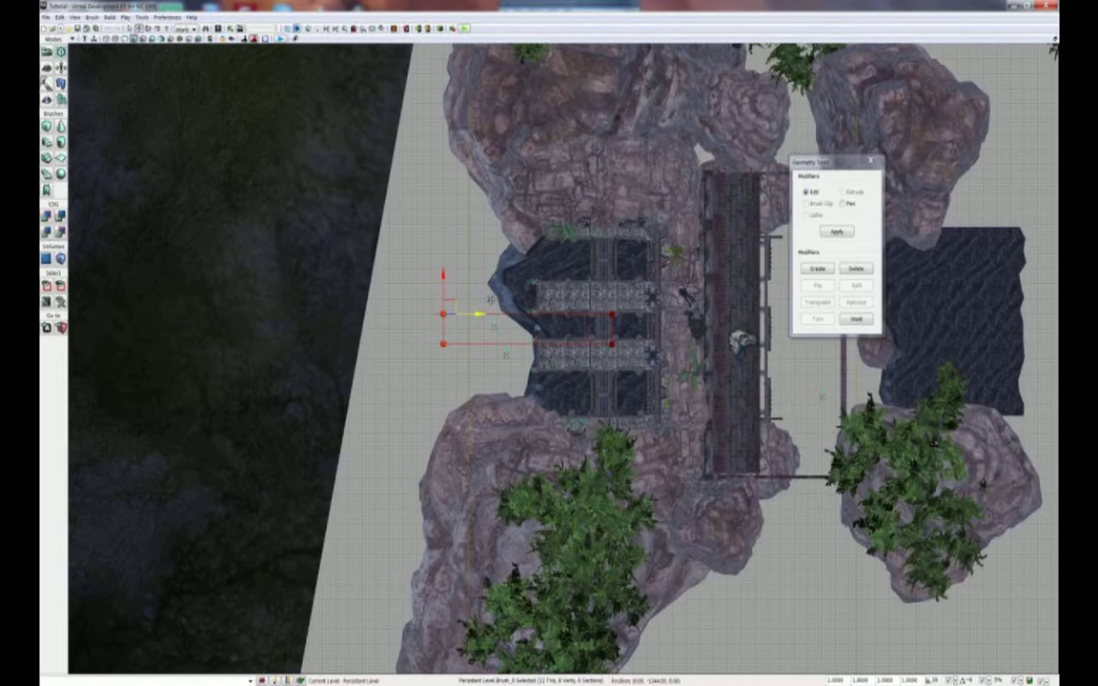
Widen the brush on both flanks so it spans all bridges and reaches over the rocks on either side.
left_click_drag(386, 276, 641, 328, "ctrl+alt")
left_click_drag(443, 275, 439, 144)
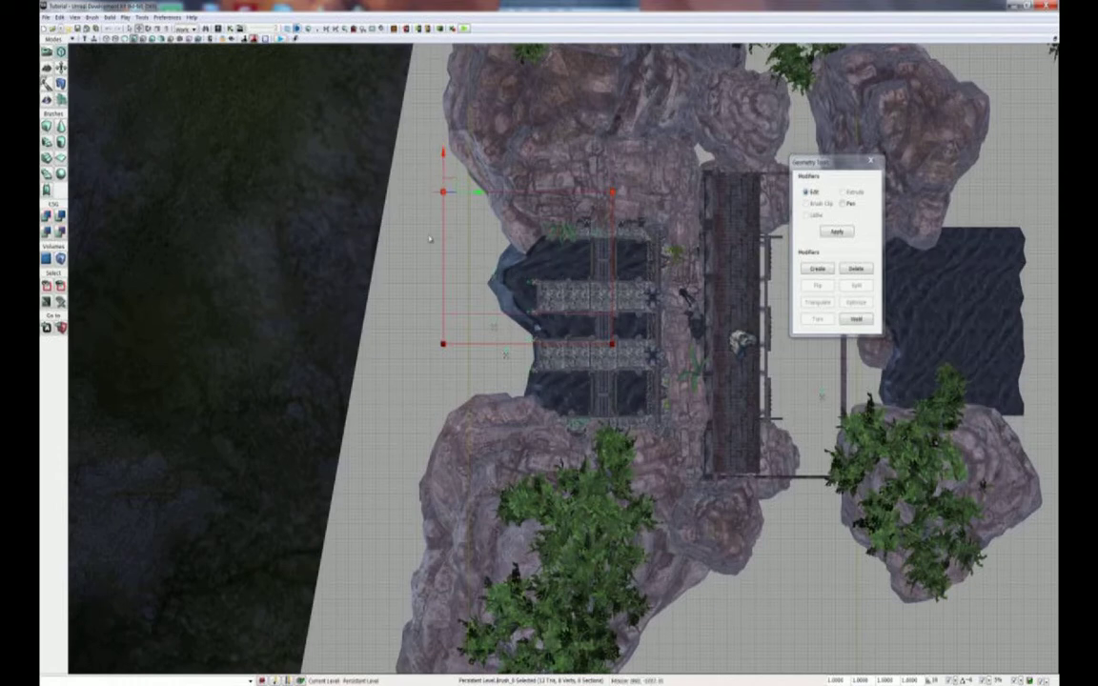
mouse_move(382, 329)
left_mouse_down("ctrl+alt")
mouse_move(534, 357)
mouse_move(648, 362)
left_mouse_up("ctrl+alt")
left_click_drag(612, 310, 612, 460)
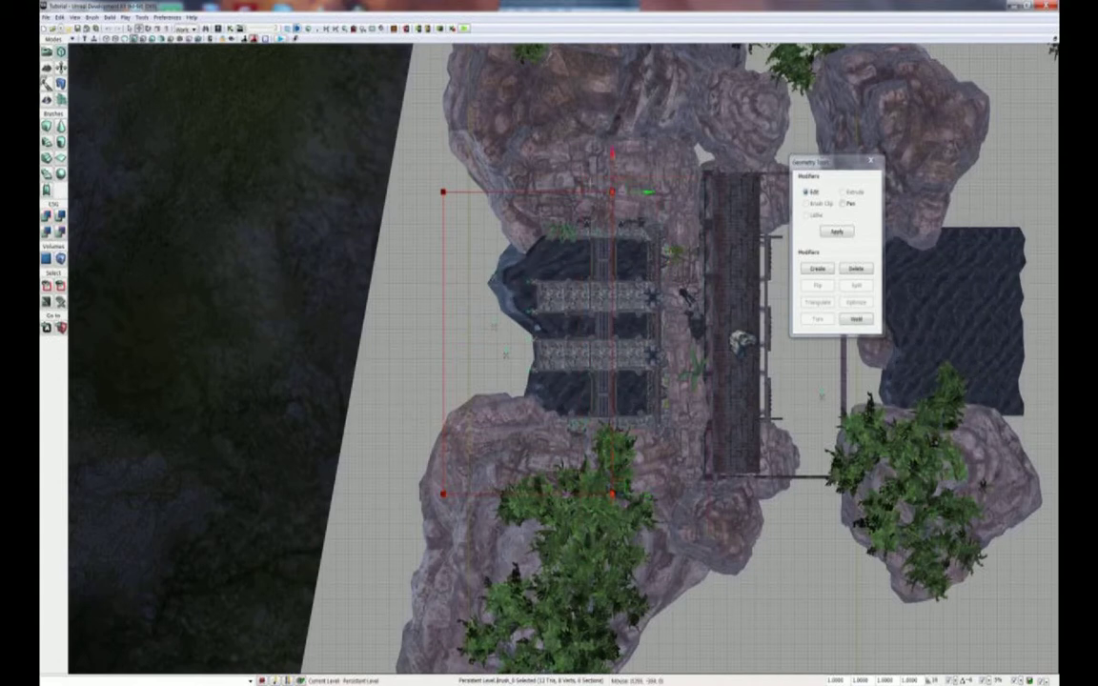
Extend the brush's rear vertices behind the roofed temple building and push one flank farther over the rocks.
mouse_move(572, 170)
left_mouse_down("ctrl+alt")
mouse_move(634, 210)
mouse_move(835, 198)
left_mouse_up("ctrl+alt")
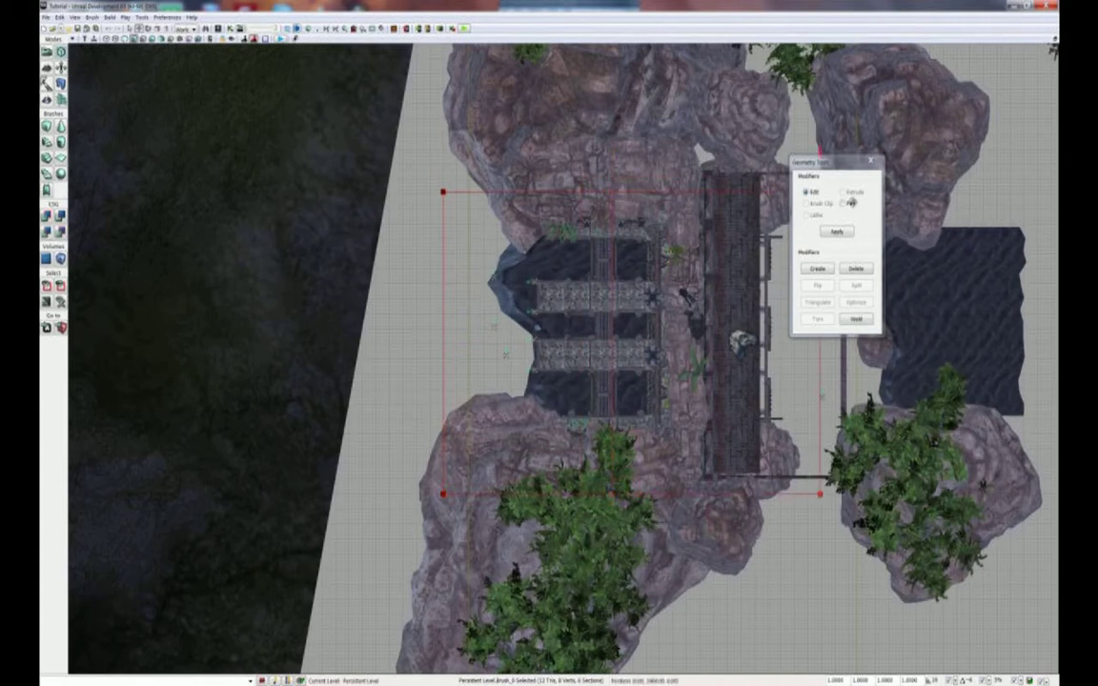
scroll(572, 362, "down", 2)
left_click(474, 255)
left_click_drag(475, 225, 473, 202)
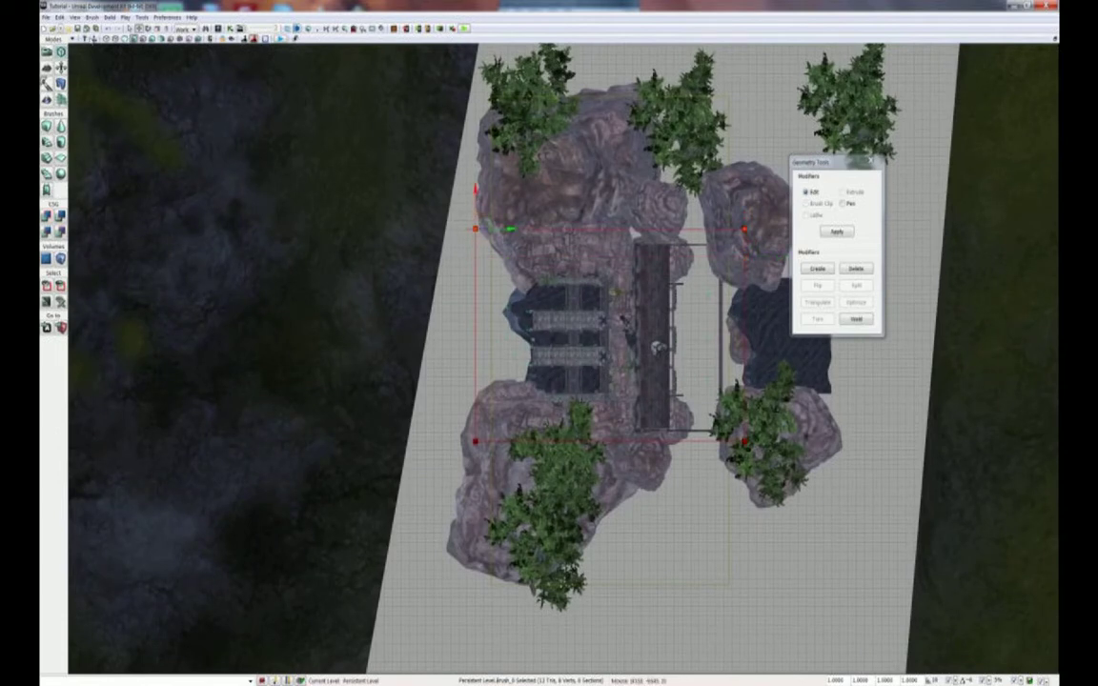
In a side view, raise the brush's upper vertices above the tree and lower its bottom vertices slightly, and switch to the other side view.
left_click(86, 39)
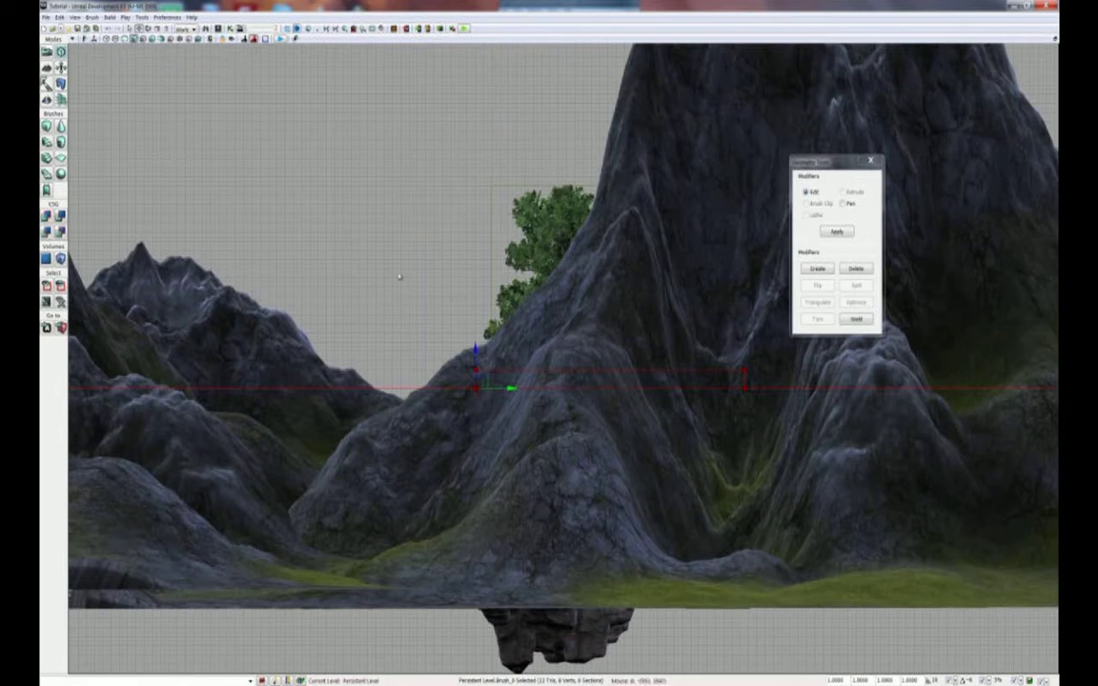
mouse_move(561, 379)
left_mouse_down("ctrl+alt")
mouse_move(846, 439)
mouse_move(943, 440)
left_mouse_up("ctrl+alt")
left_click_drag(476, 326, 463, 128)
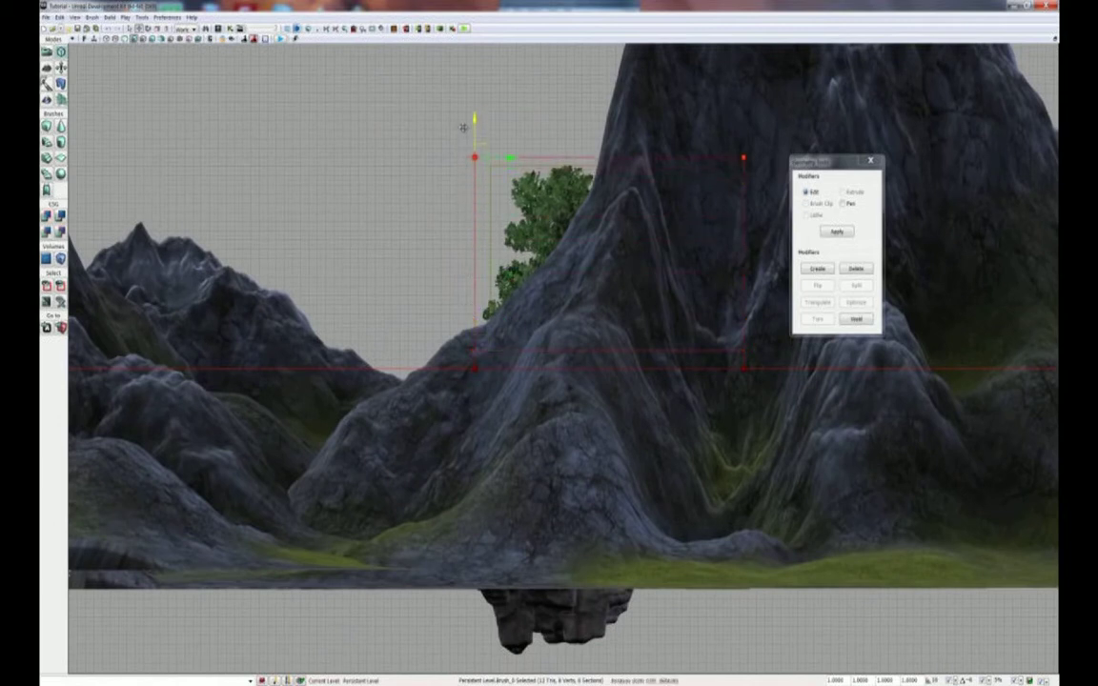
left_click(475, 368)
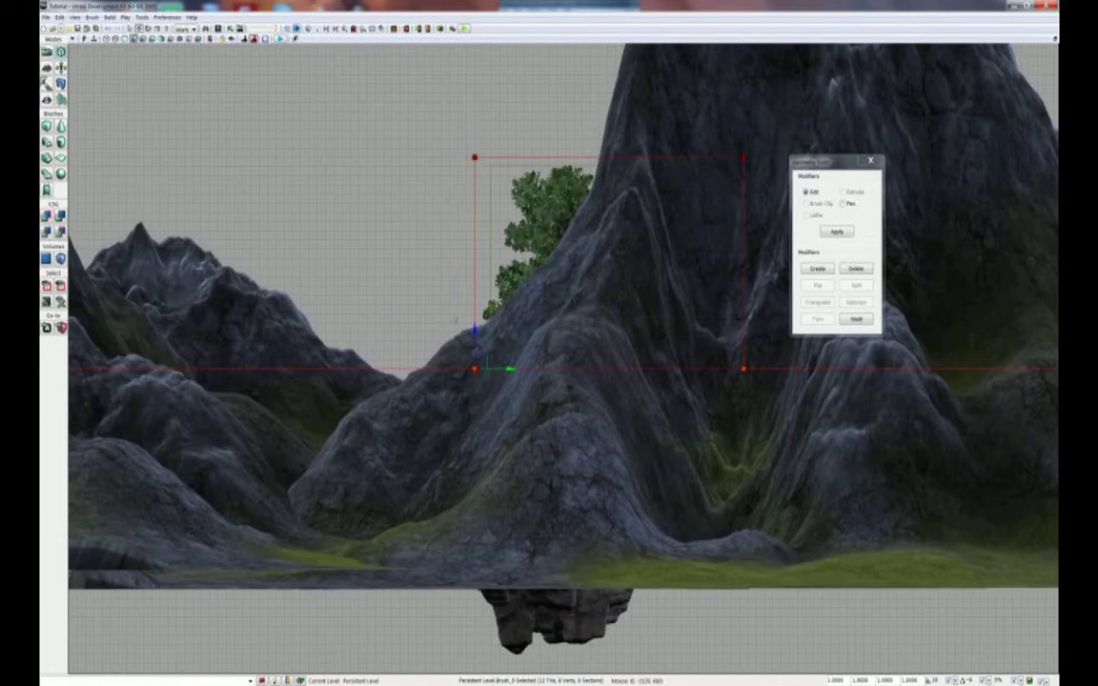
left_click_drag(475, 328, 476, 366)
left_click(85, 41)
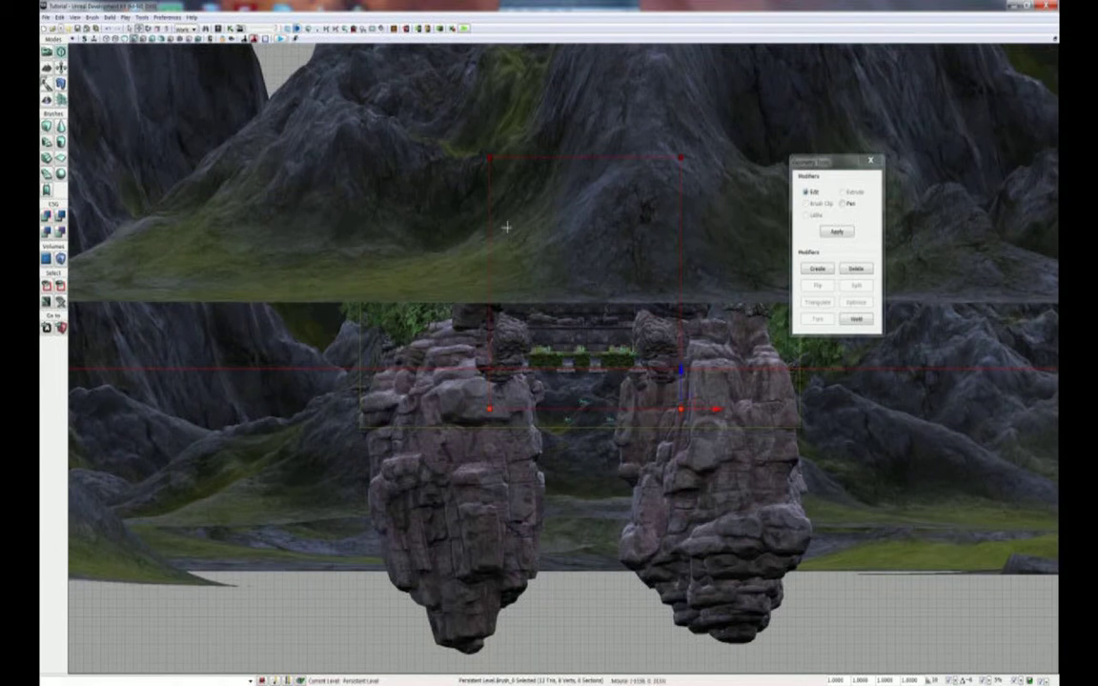
Widen the brush's upper vertices outward on both flanks in the side view, and return to the perspective view.
left_click(475, 155)
mouse_move(484, 368)
left_mouse_down()
mouse_move(439, 366)
mouse_move(454, 366)
left_mouse_up()
left_click(679, 156)
left_click_drag(683, 368, 706, 368)
left_click(84, 39)
left_click_drag(437, 186, 454, 634)
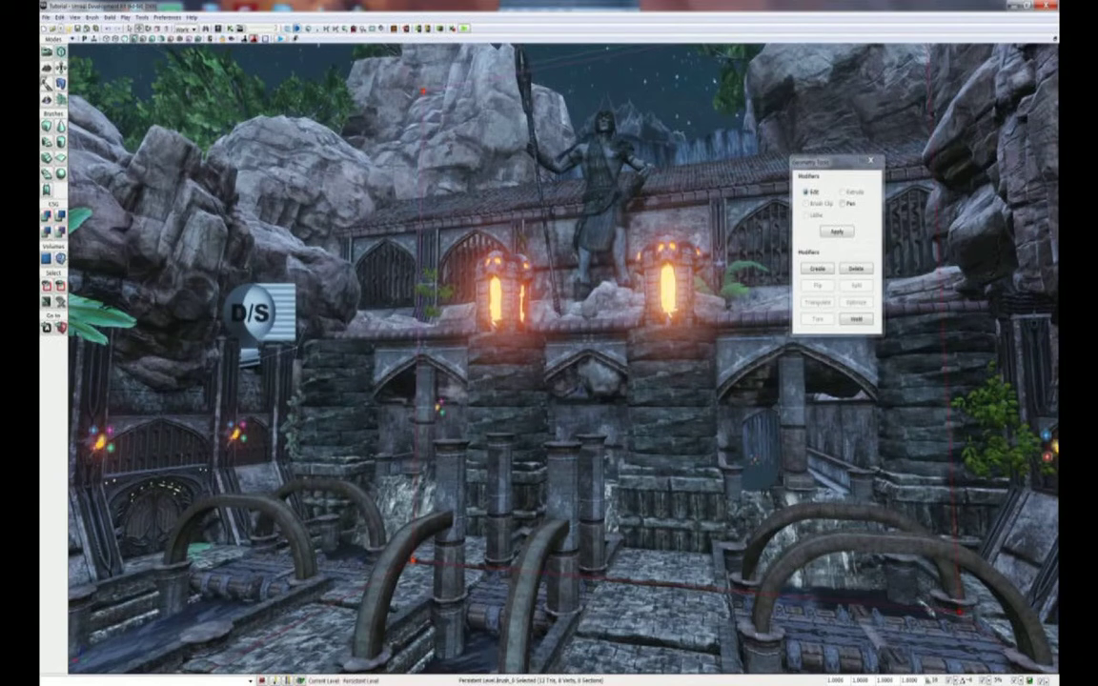
Create a PostProcessVolume from the builder brush, reset the brush to the default cube, and leave geometry mode.
right_click(60, 257)
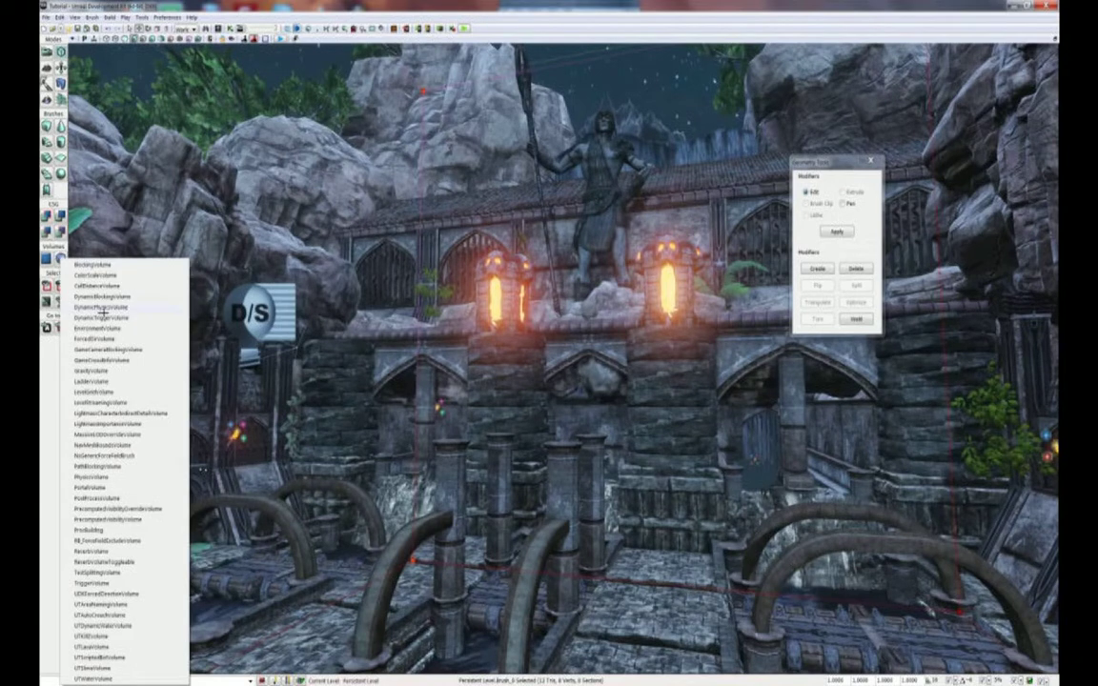
left_click(121, 498)
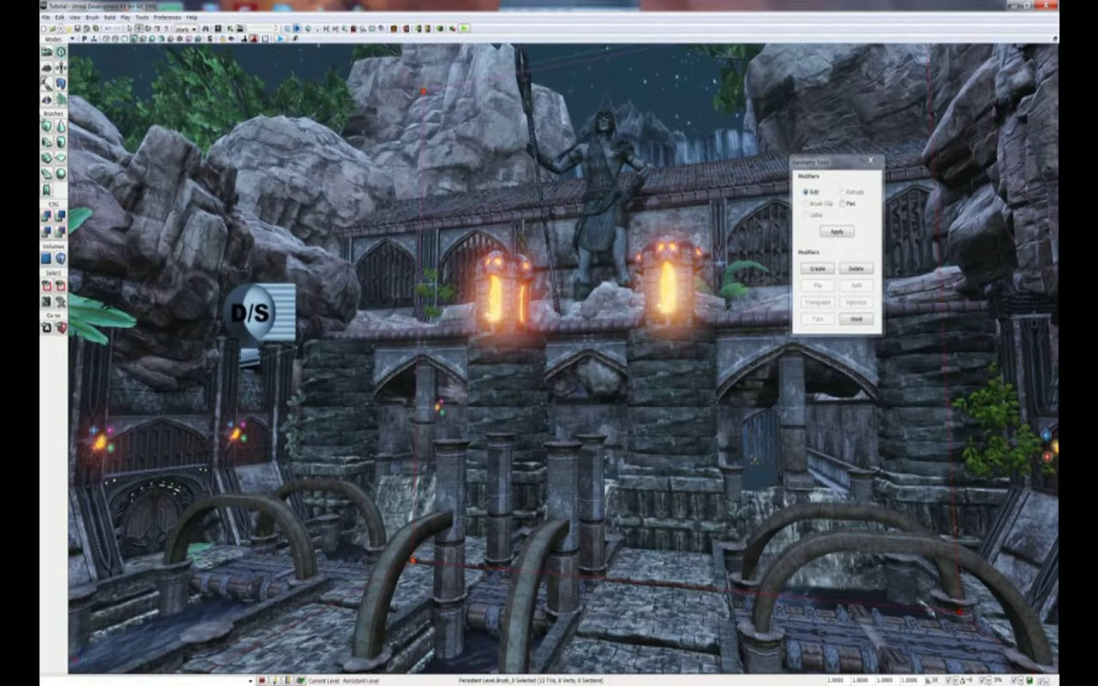
left_click(47, 127)
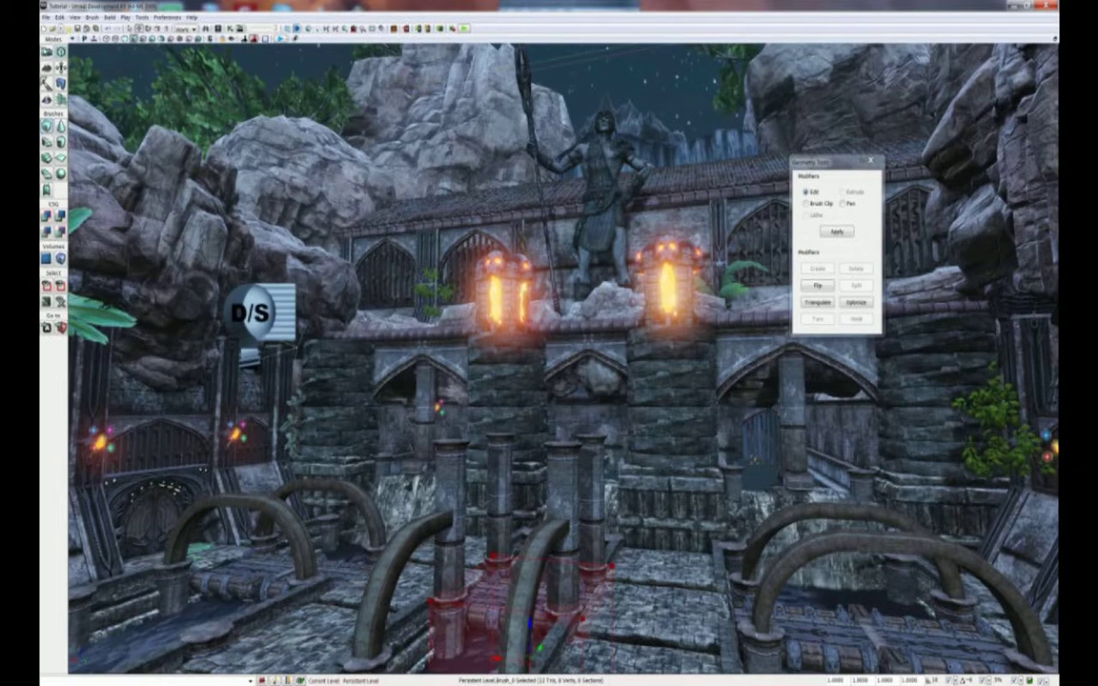
left_click(47, 52)
Select the post process volume around the temple, open its properties and adjust the Bloom Scale.
right_click_drag(603, 128, 579, 124)
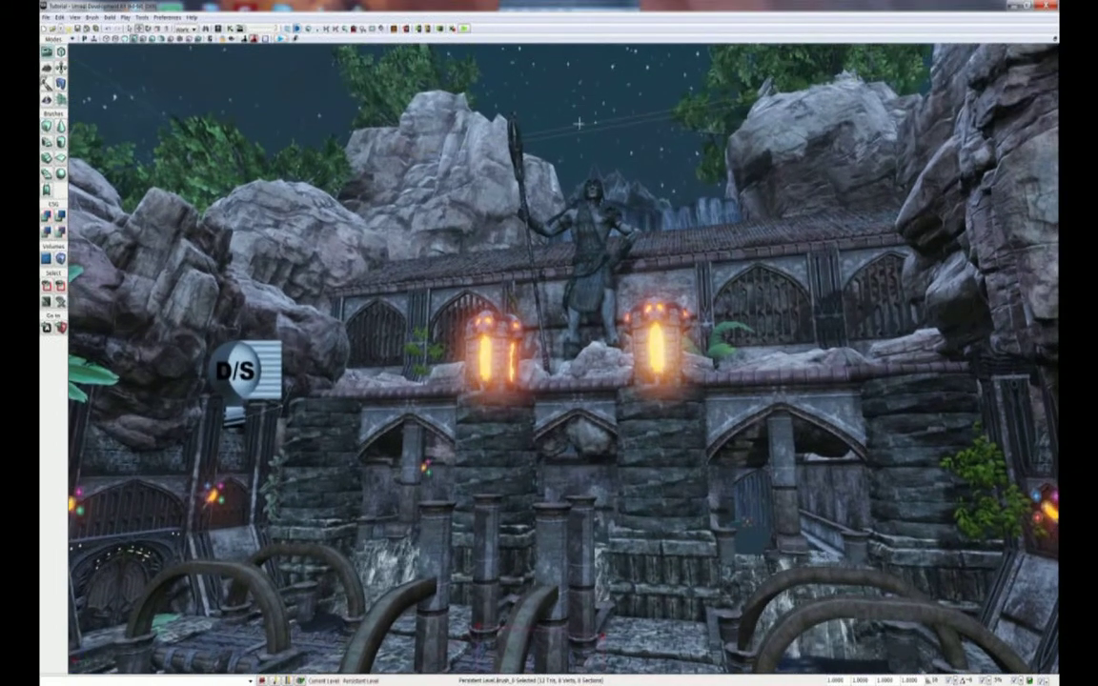
left_click(580, 134)
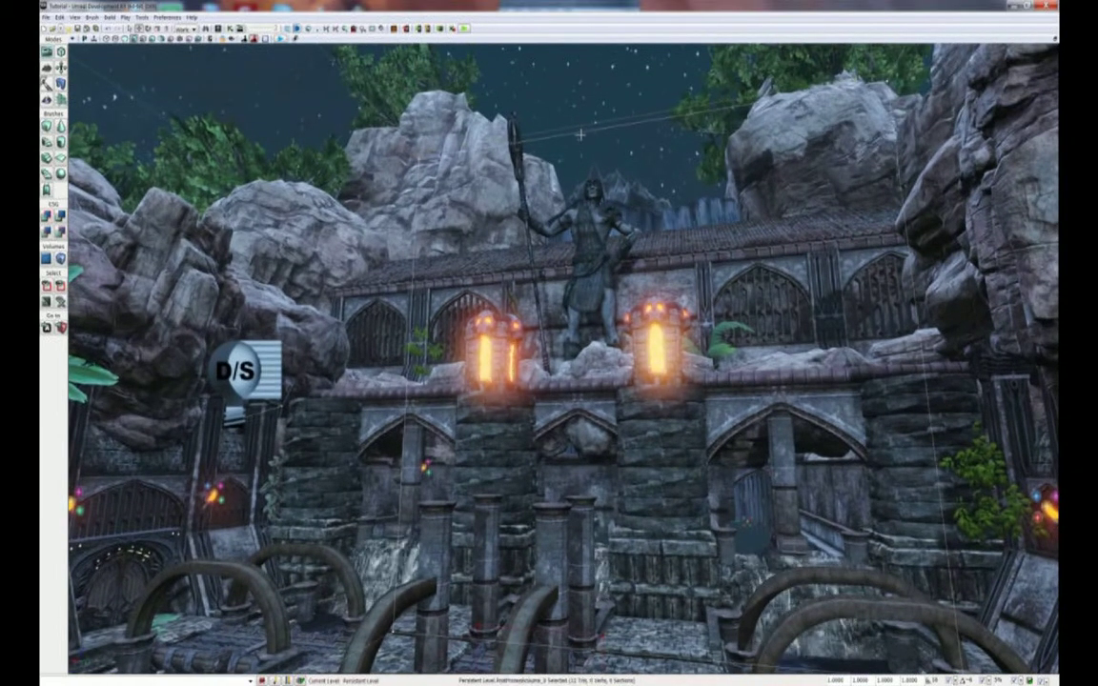
mouse_move(504, 166)
right_mouse_down()
mouse_move(494, 206)
mouse_move(571, 128)
right_mouse_up()
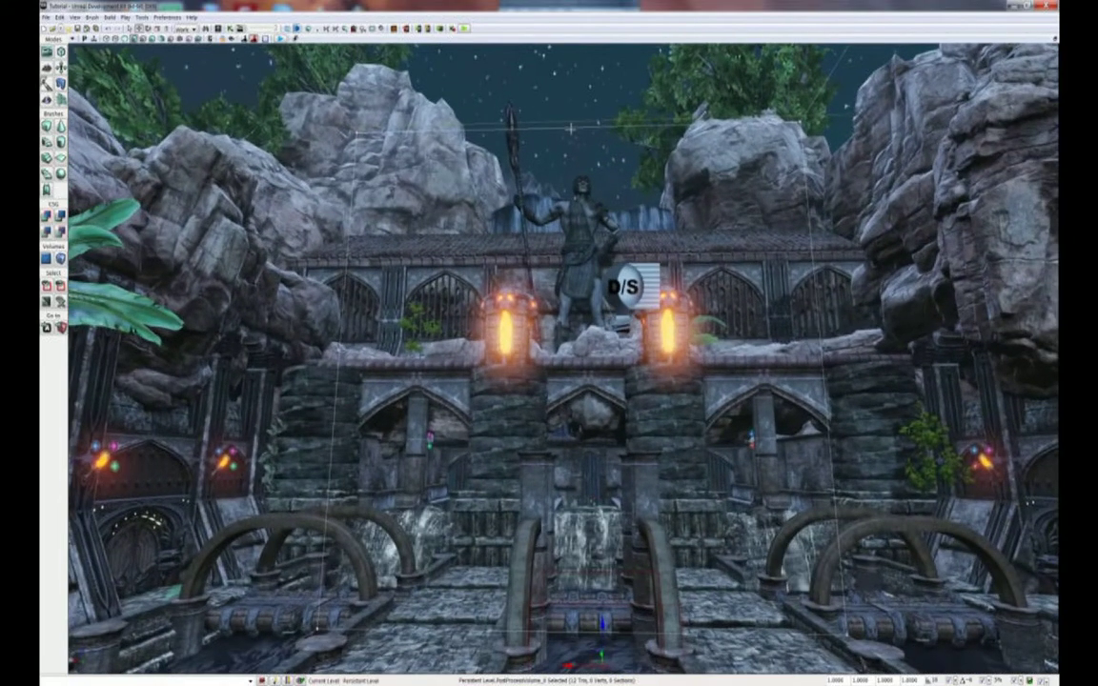
right_click(570, 128)
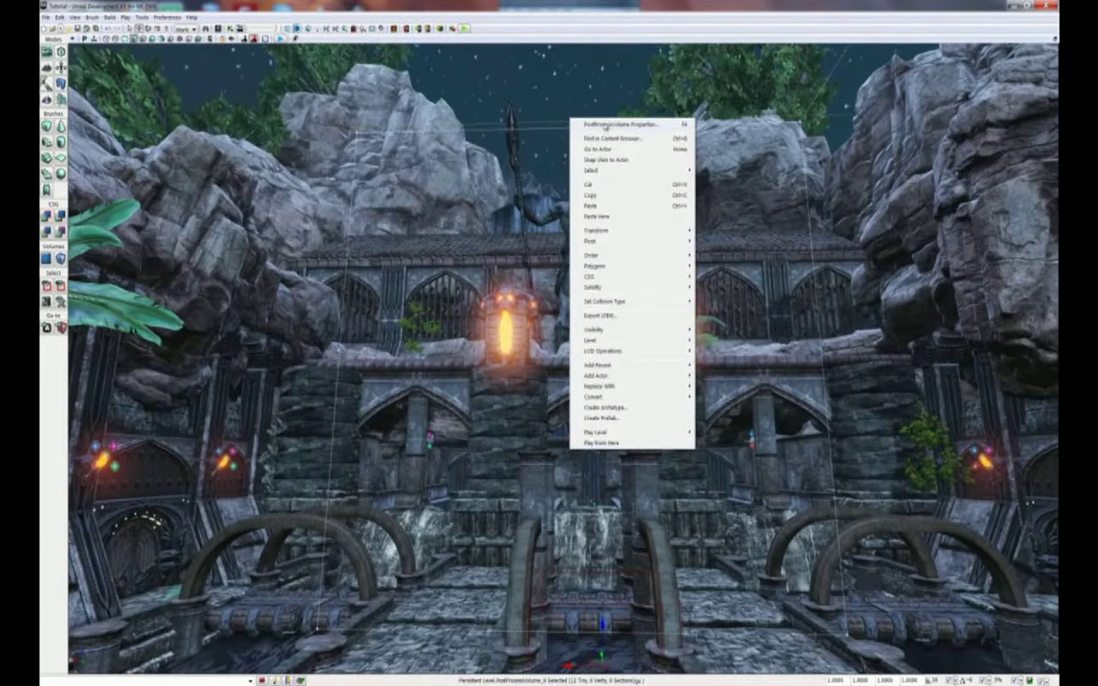
left_click(605, 127)
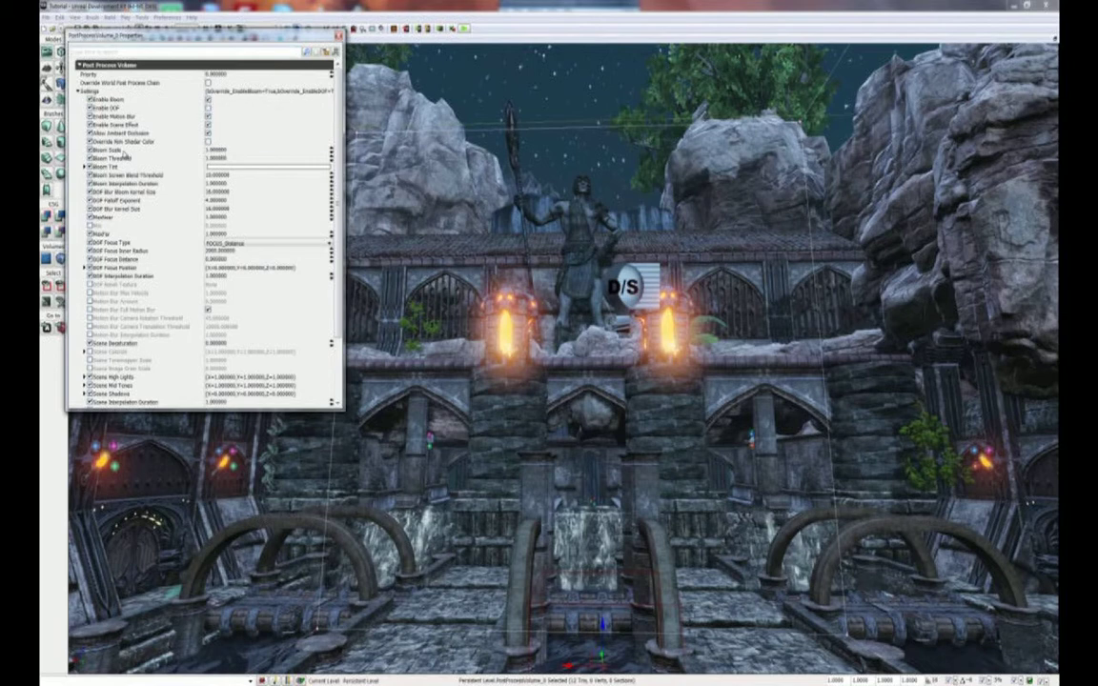
left_click(223, 153)
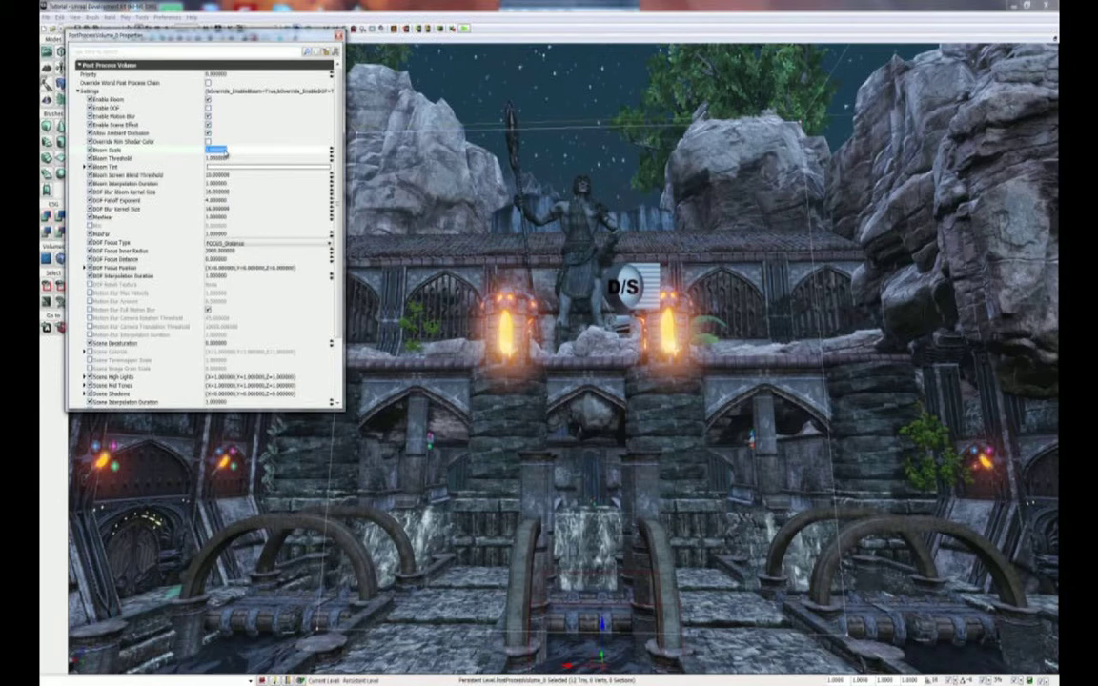
key("BackSpace")
key("Return")
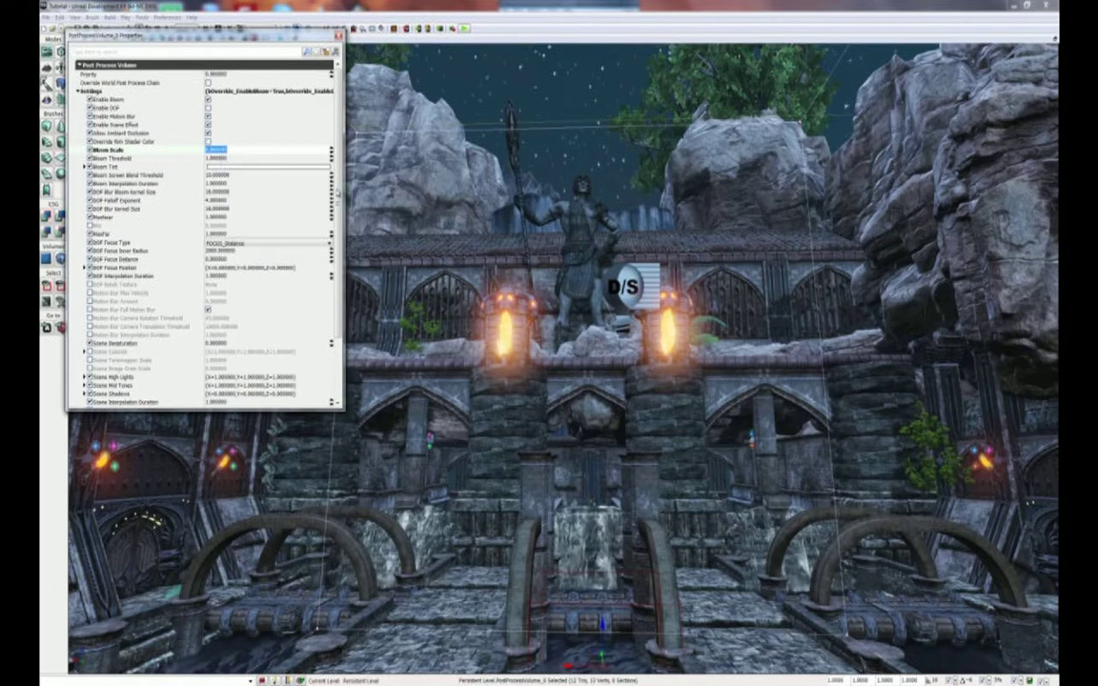
Examine the X, Y and Z components of the Scene High Lights, Scene Mid Tones and Scene Shadows settings.
scroll(205, 274, "down", 3)
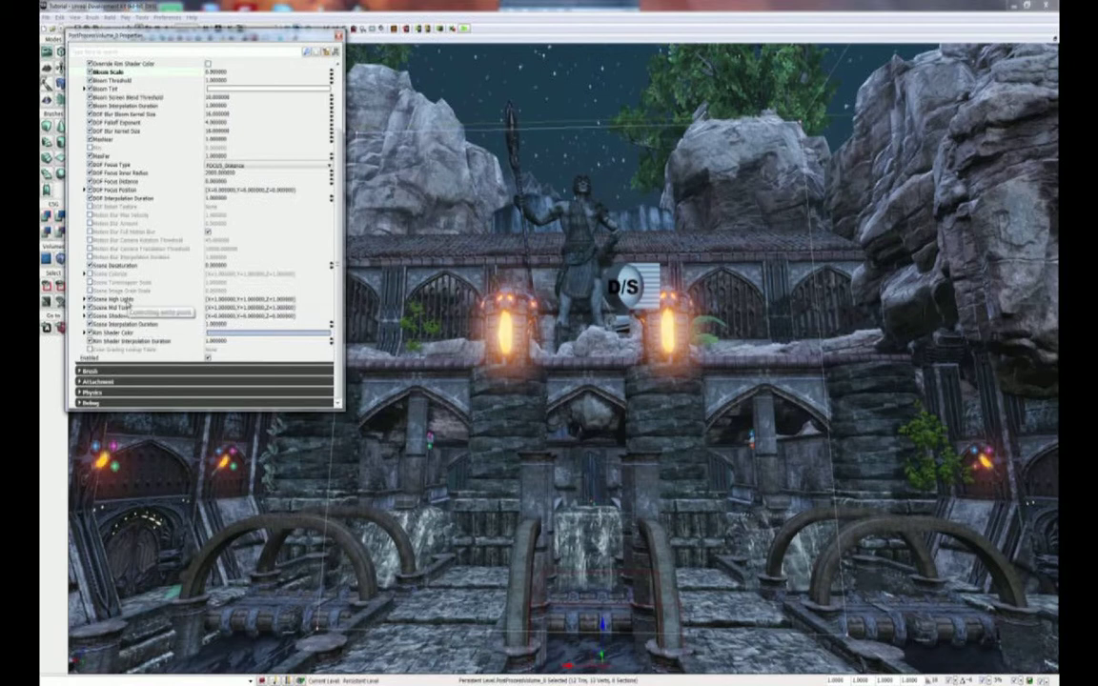
left_click(128, 302)
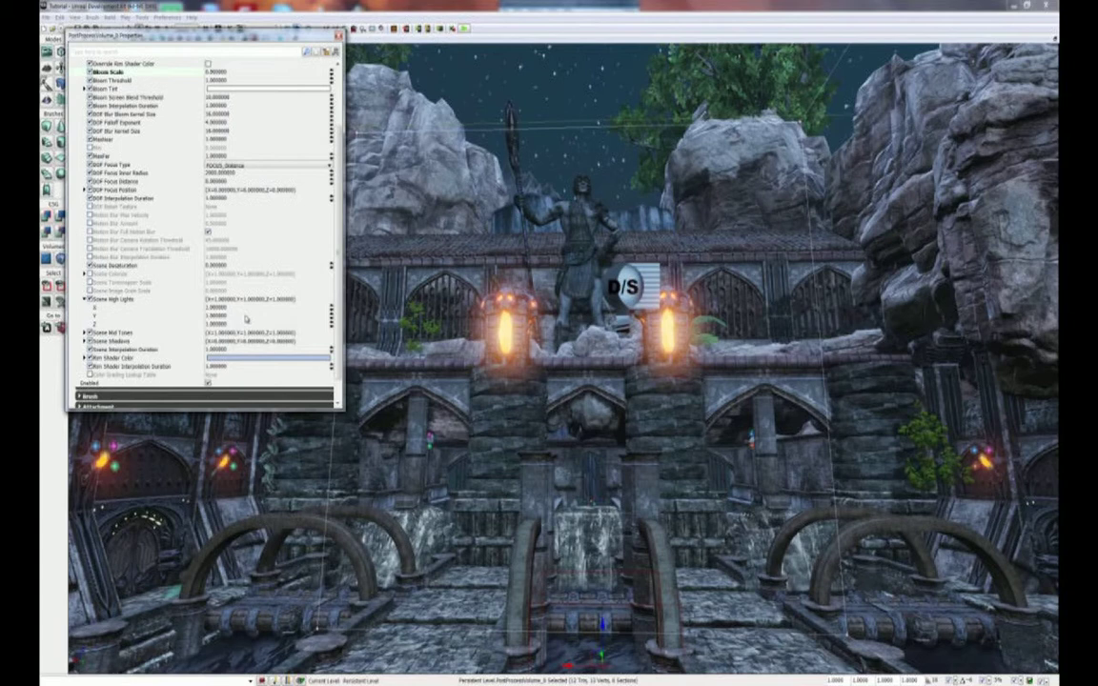
left_click(115, 301)
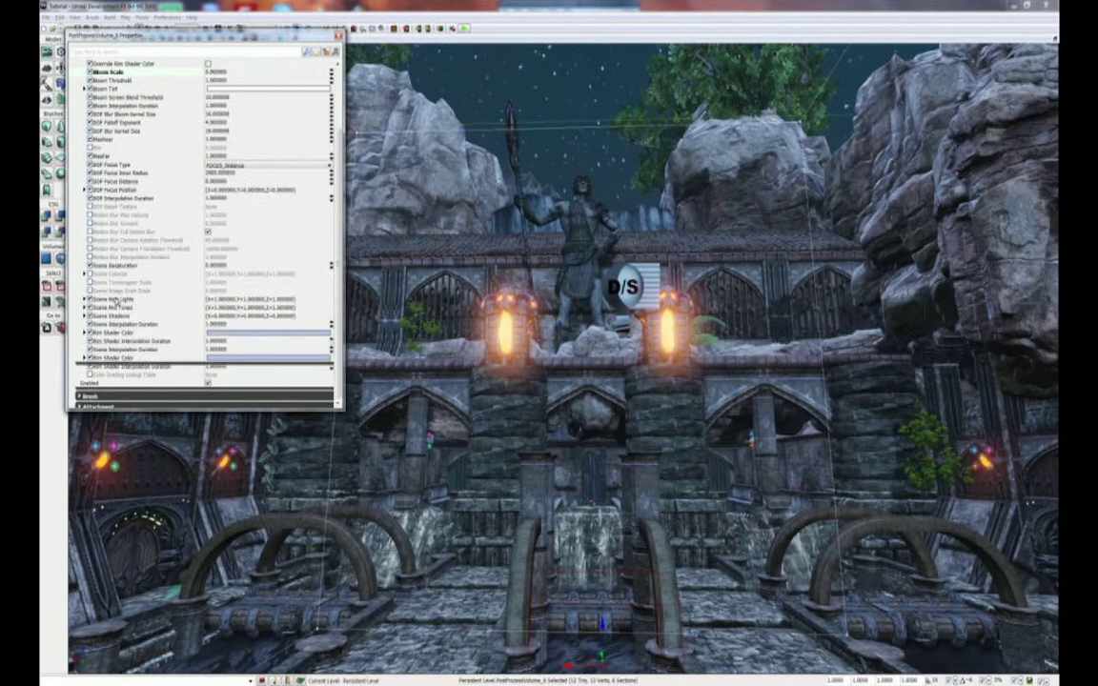
left_click(116, 309)
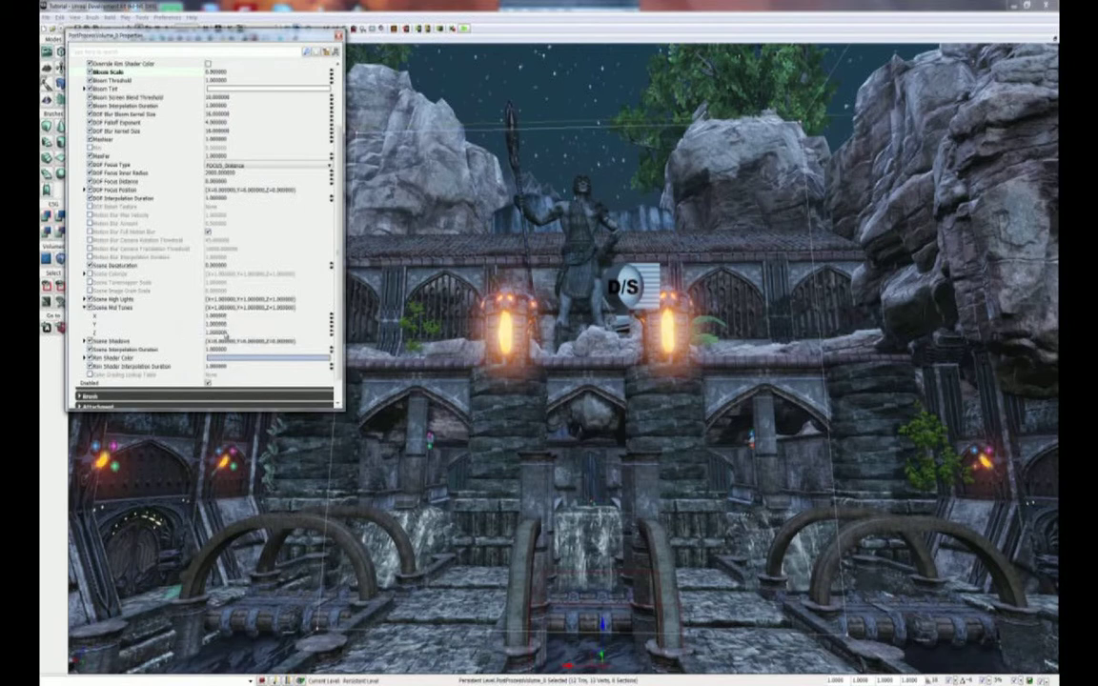
left_click(115, 308)
left_click(118, 315)
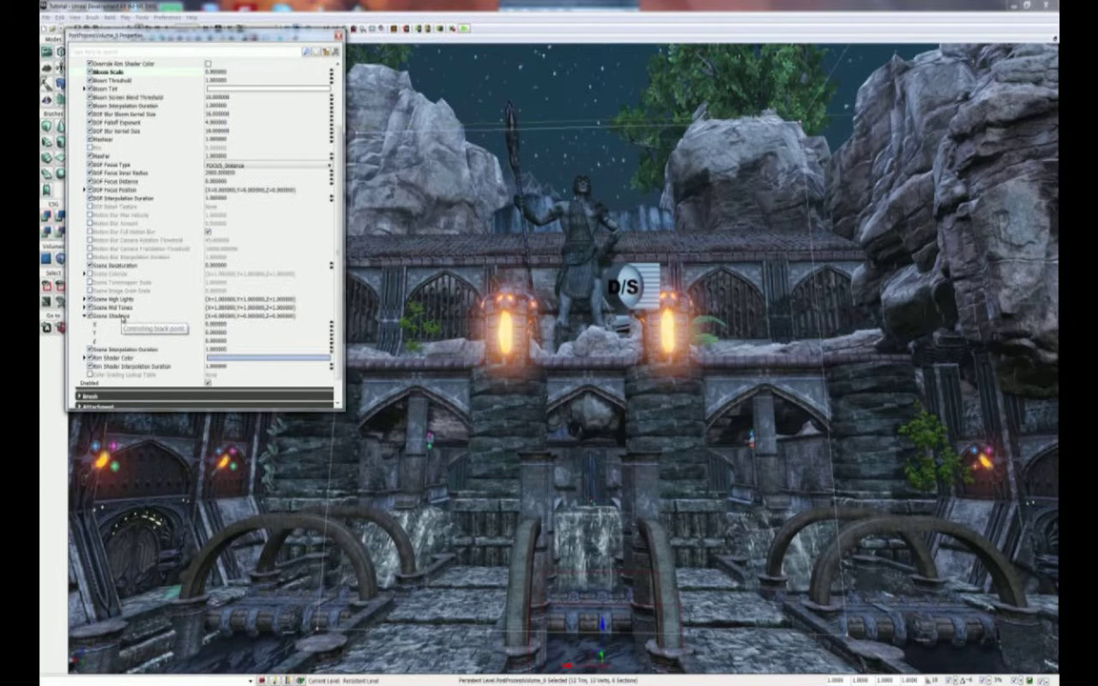
left_click(120, 316)
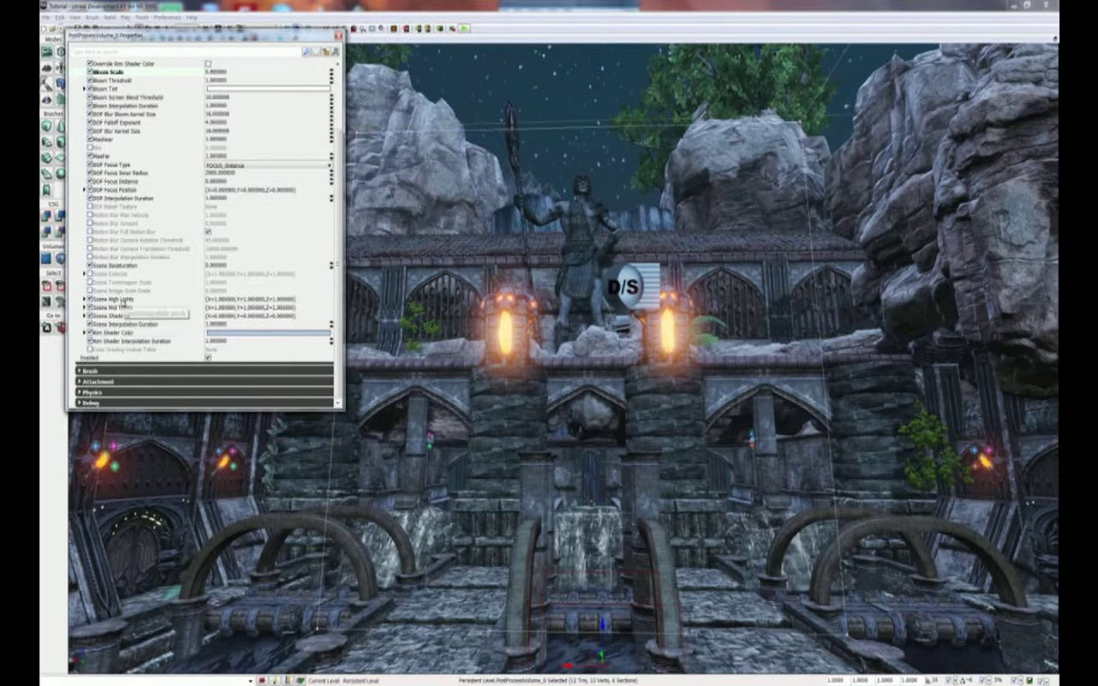
Set the X, Y and Z components of Scene High Lights to 1.1.
double_click(122, 300)
left_click(215, 307)
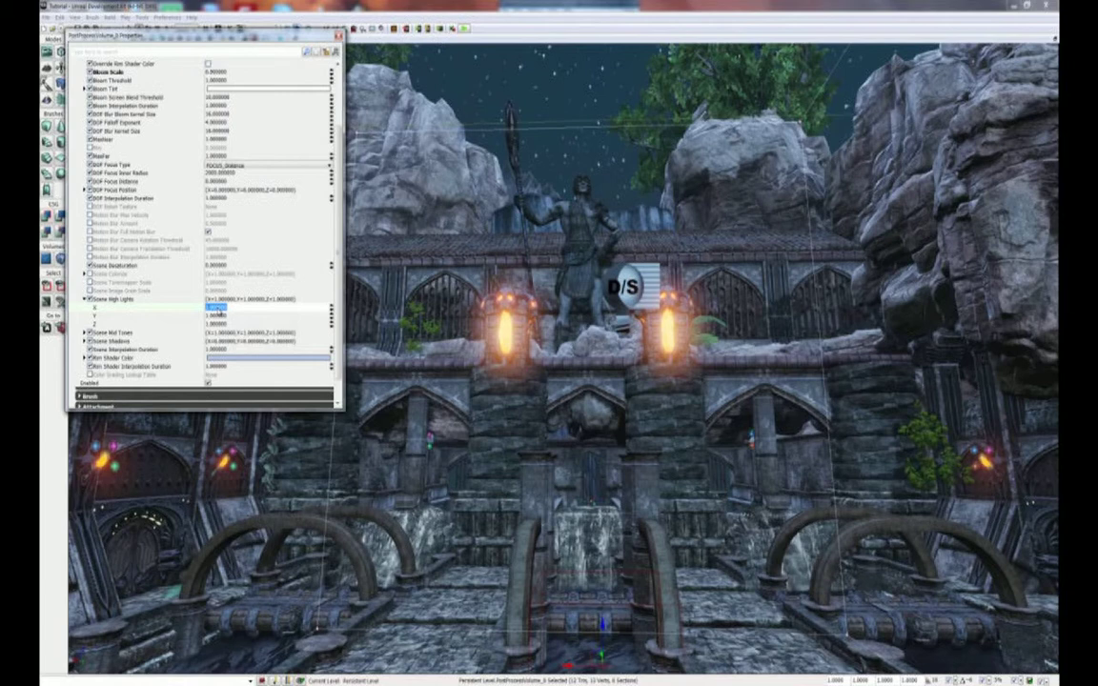
type("1.1")
left_click(222, 318)
type("1.1")
left_click(221, 324)
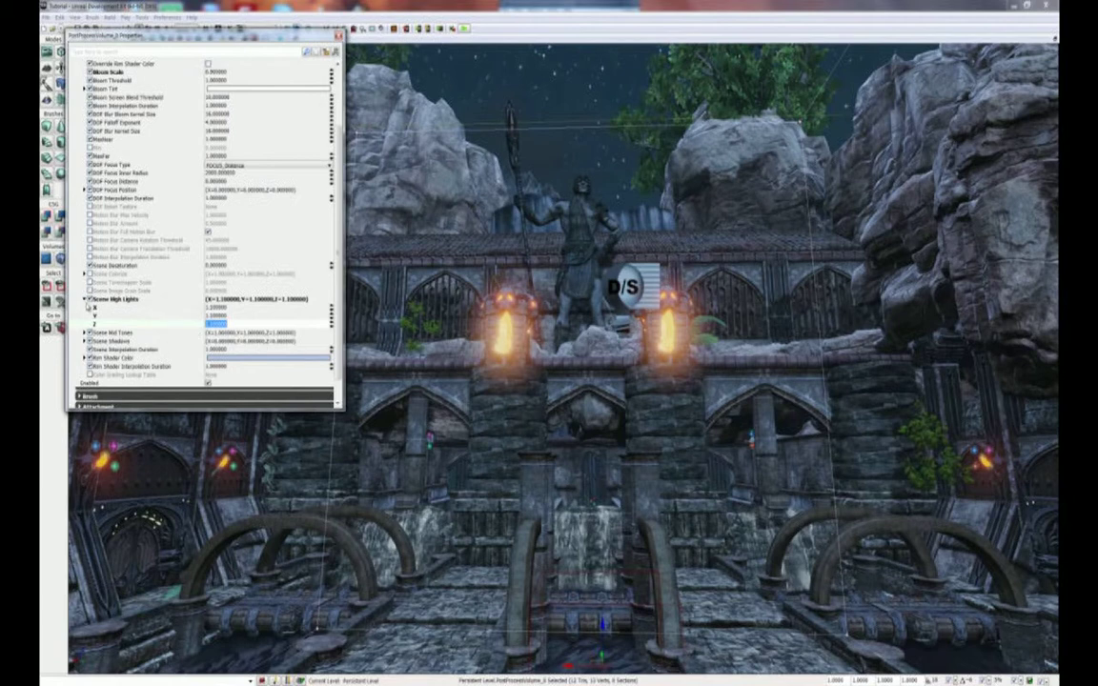
left_click(84, 299)
Set the X component of Scene Mid Tones to 1.3 and raise its Y and Z components as well.
left_click(85, 307)
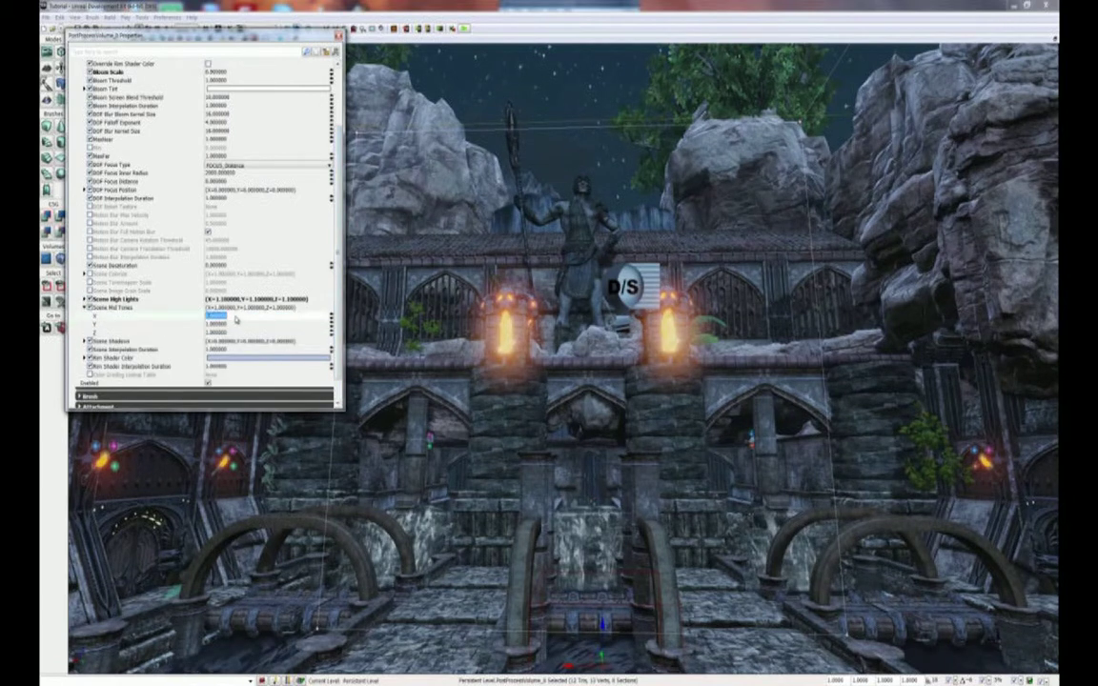
type("1.3")
key("Return")
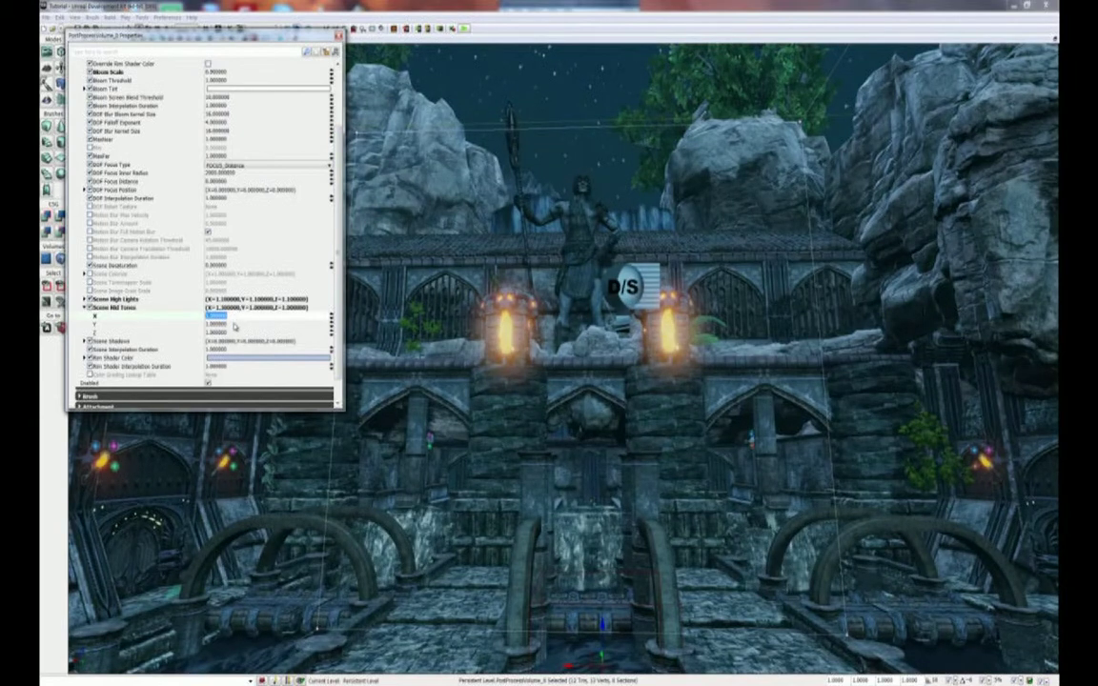
left_click(234, 326)
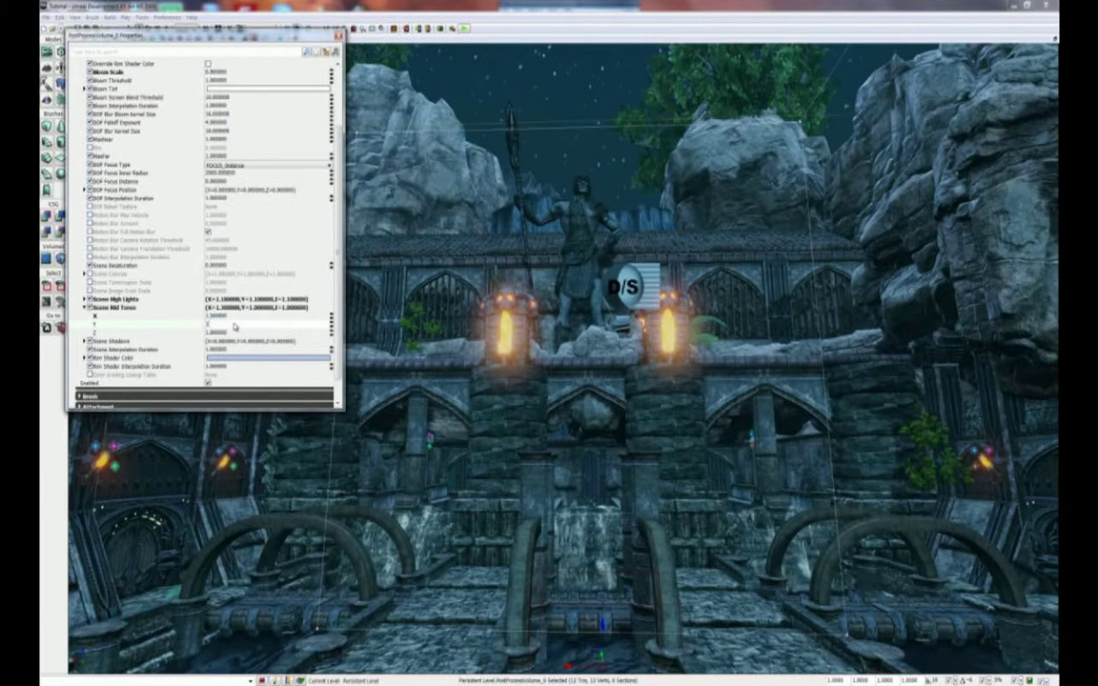
type("1.3")
key("Return")
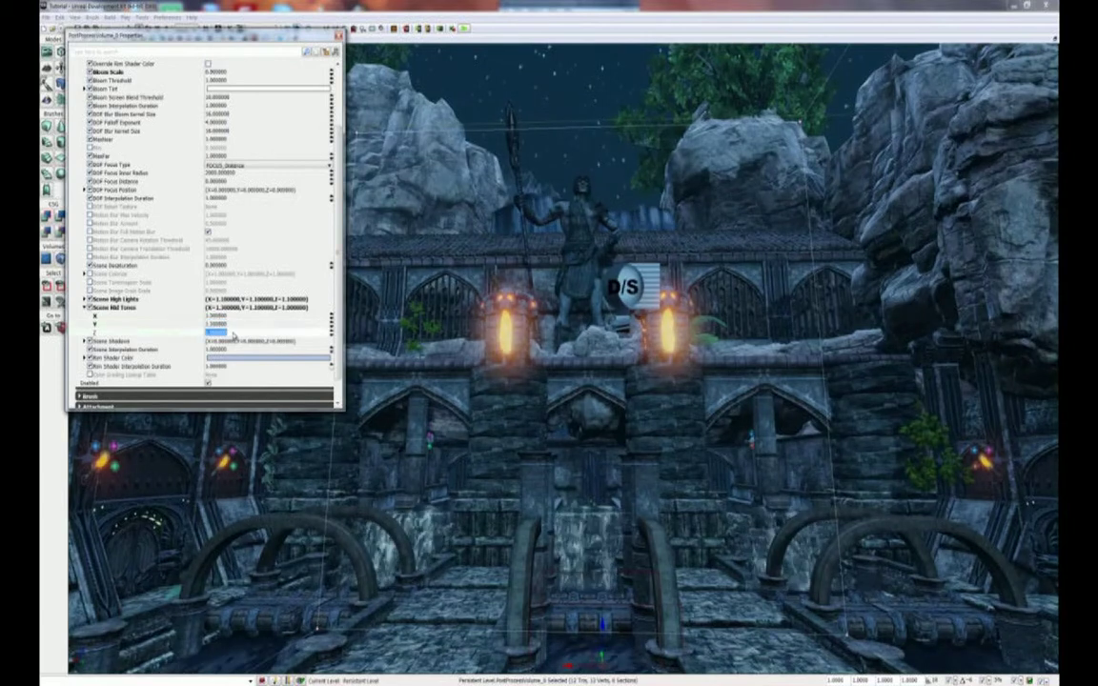
left_click(233, 333)
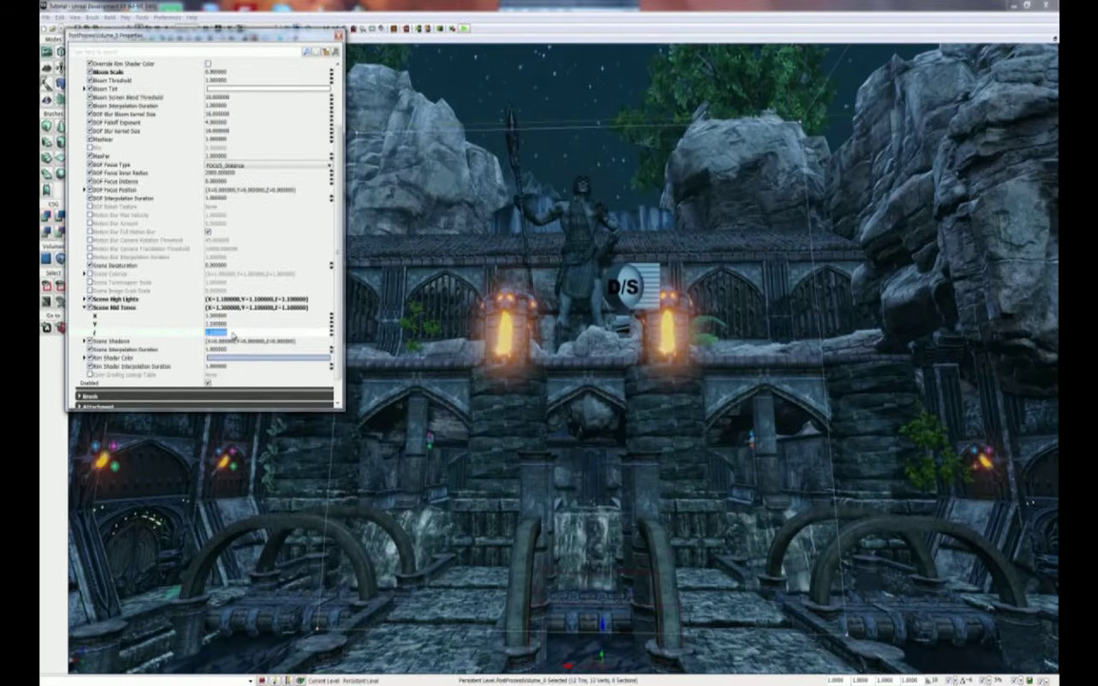
left_click(86, 307)
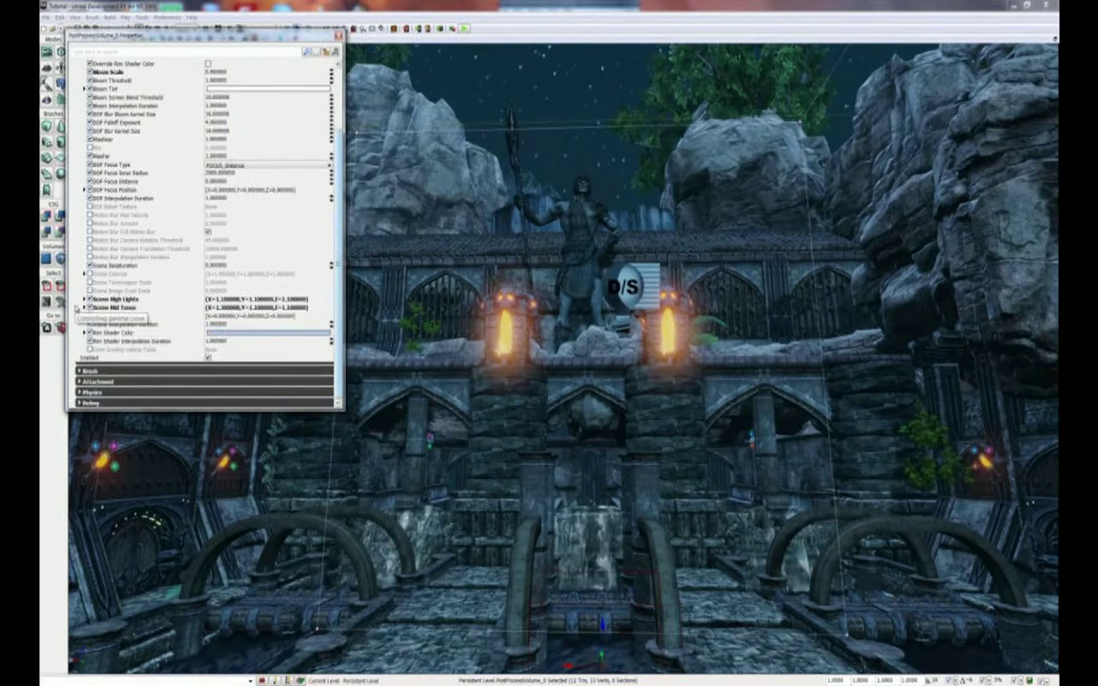
Try a Scene Shadows X value of 0.01 and reset it to 0.
left_click(85, 316)
left_click(233, 325)
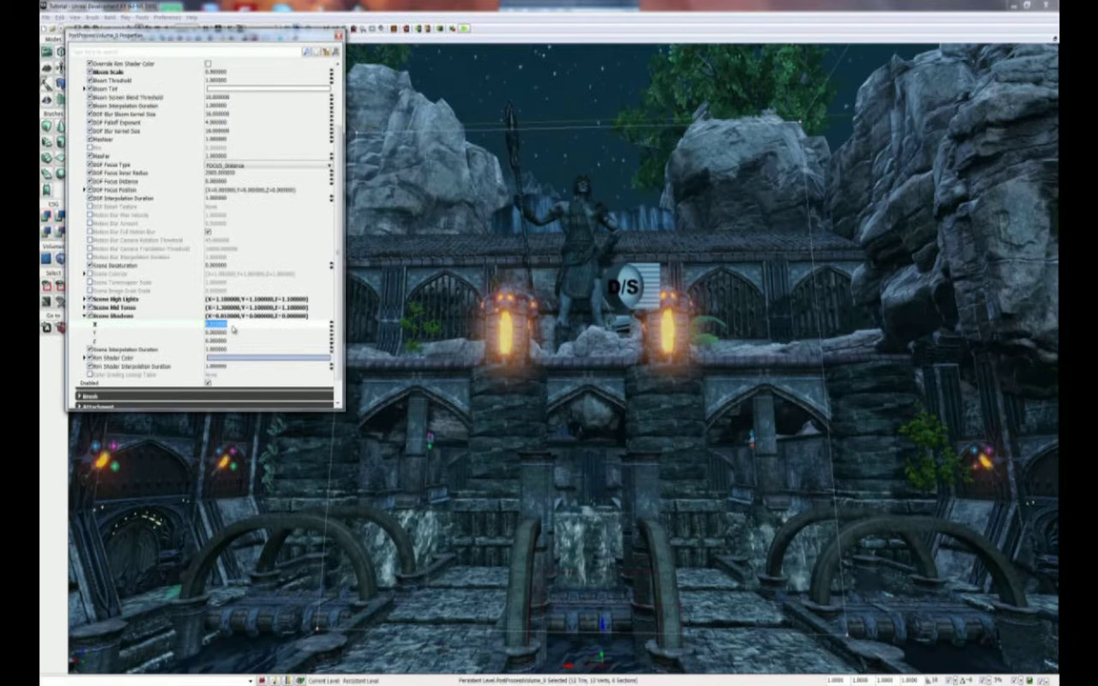
type("0")
left_click(86, 317)
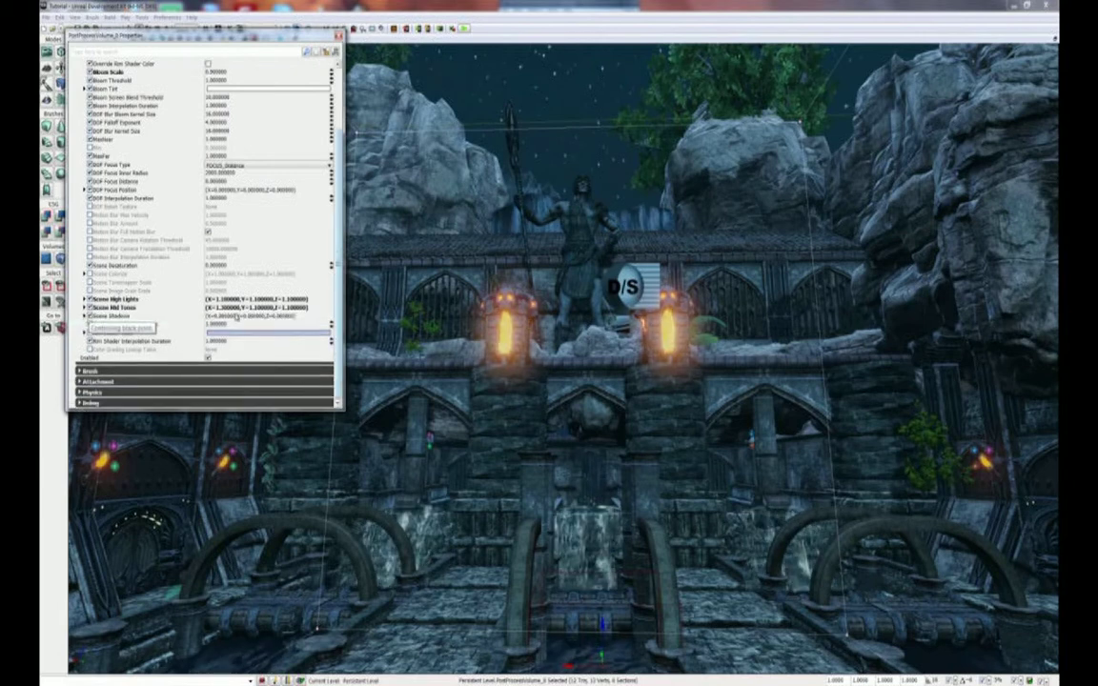
Close the volume's properties and examine the color-graded temple scene from farther back.
scroll(177, 155, "up", 3)
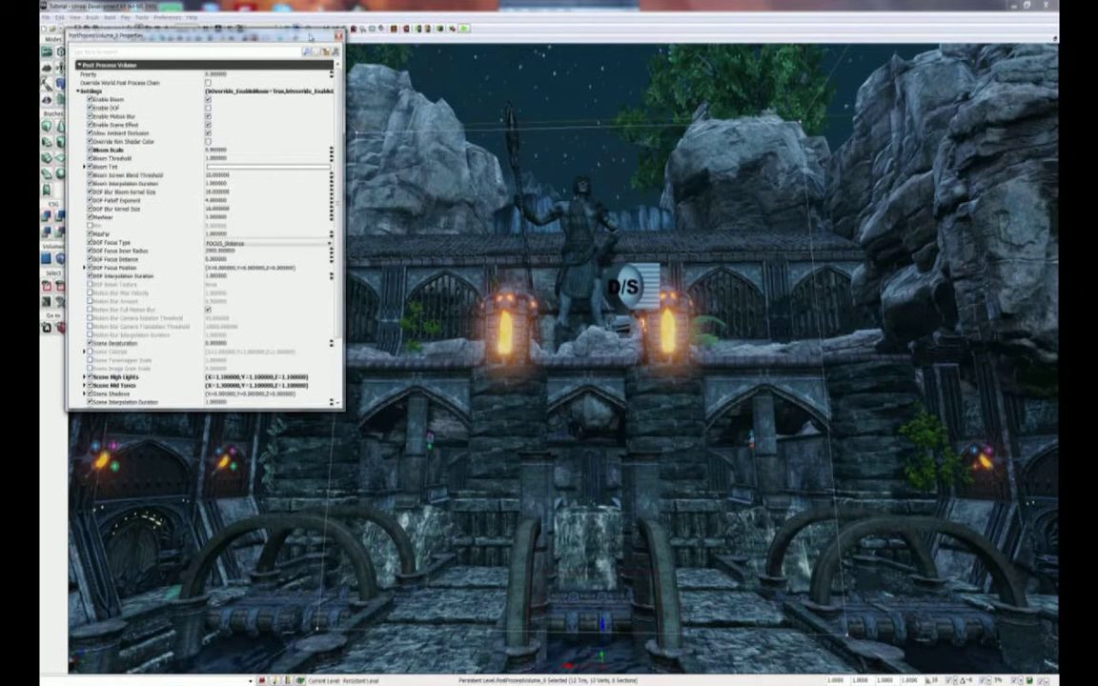
left_click(338, 35)
scroll(231, 174, "up", 3)
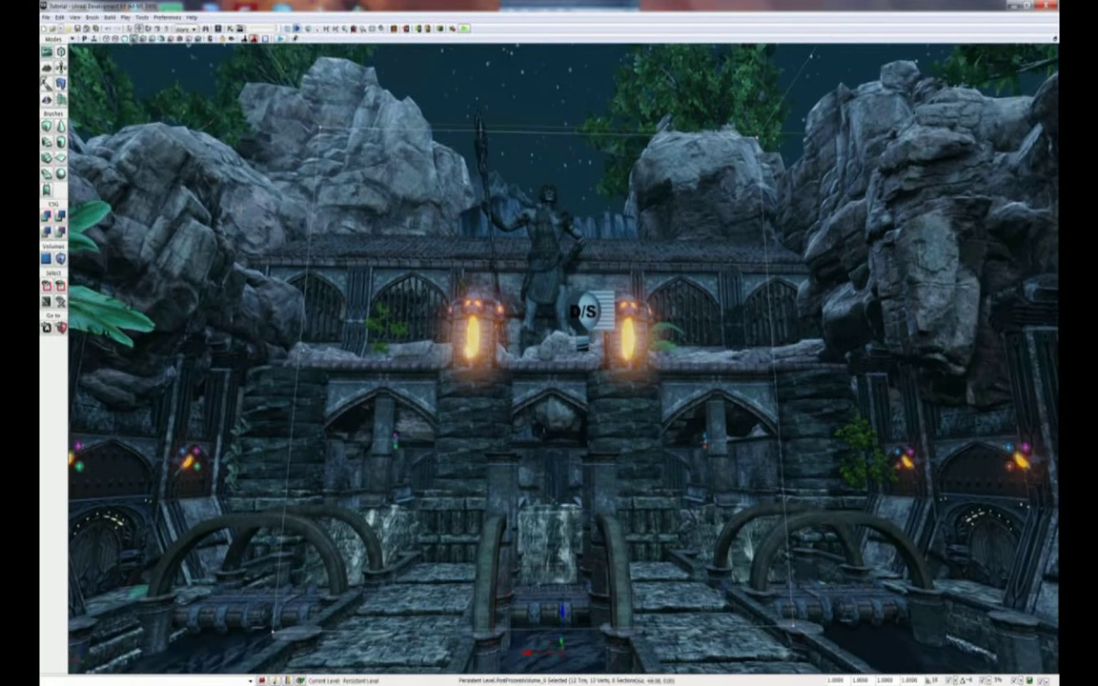
scroll(220, 170, "up", 1)
left_click_drag(232, 194, 186, 215)
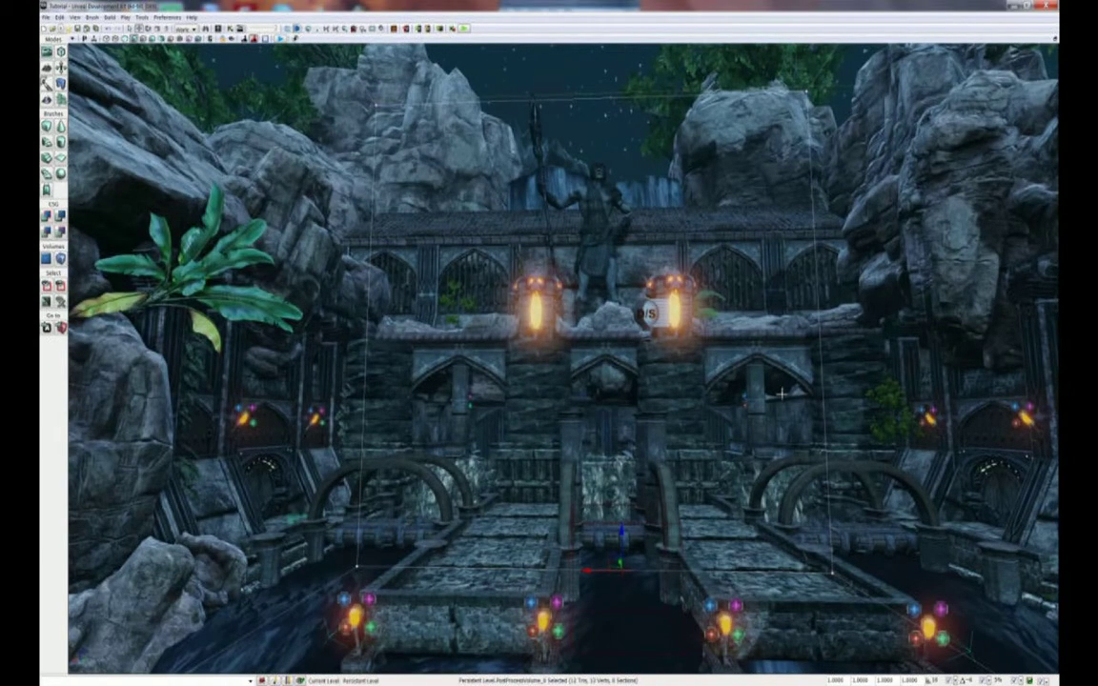
left_click_drag(379, 290, 407, 284)
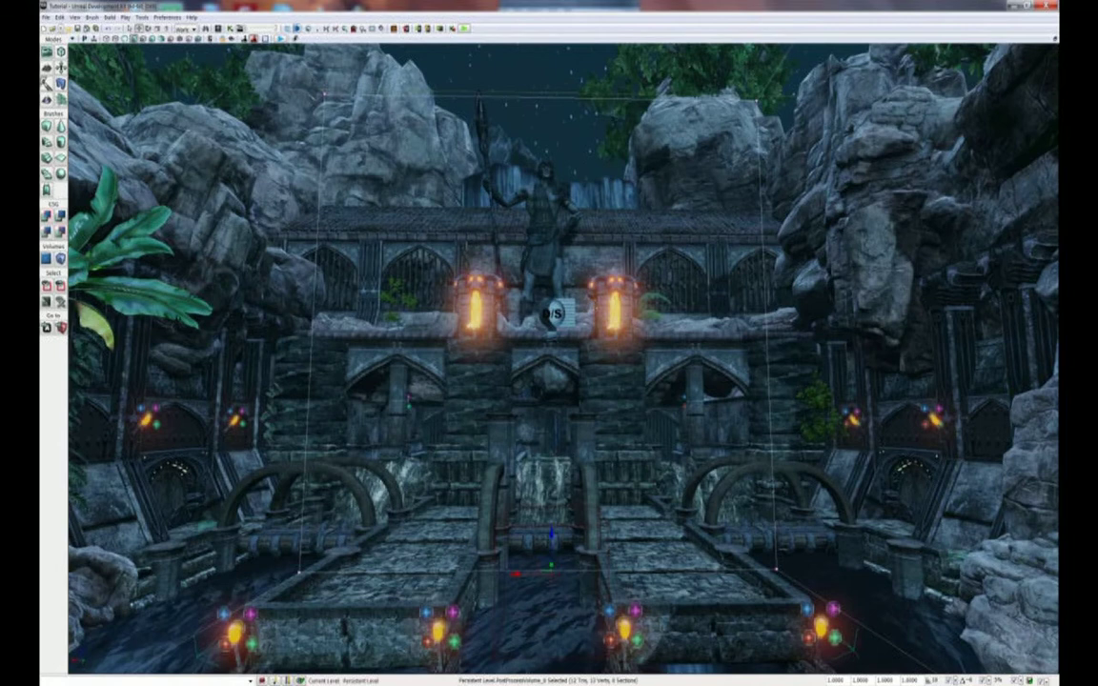
left_click_drag(243, 333, 243, 356)
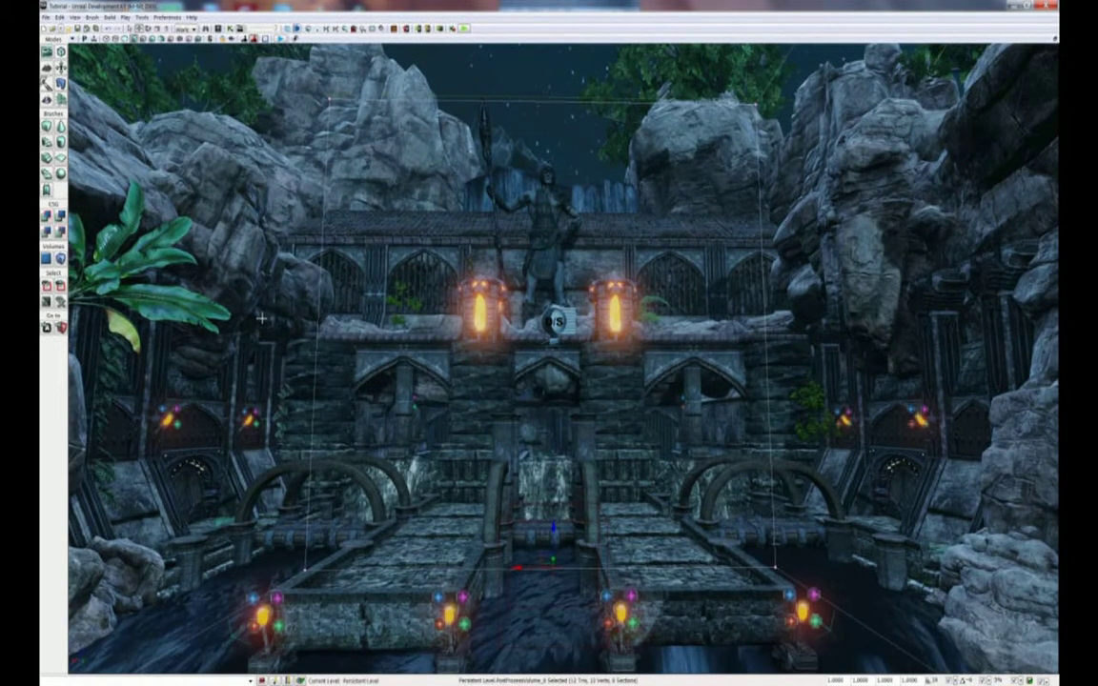
Select the exponential height fog actor in the sky and review the Fog Density and Fog Height Falloff in its properties.
right_click_drag(260, 317, 238, 260)
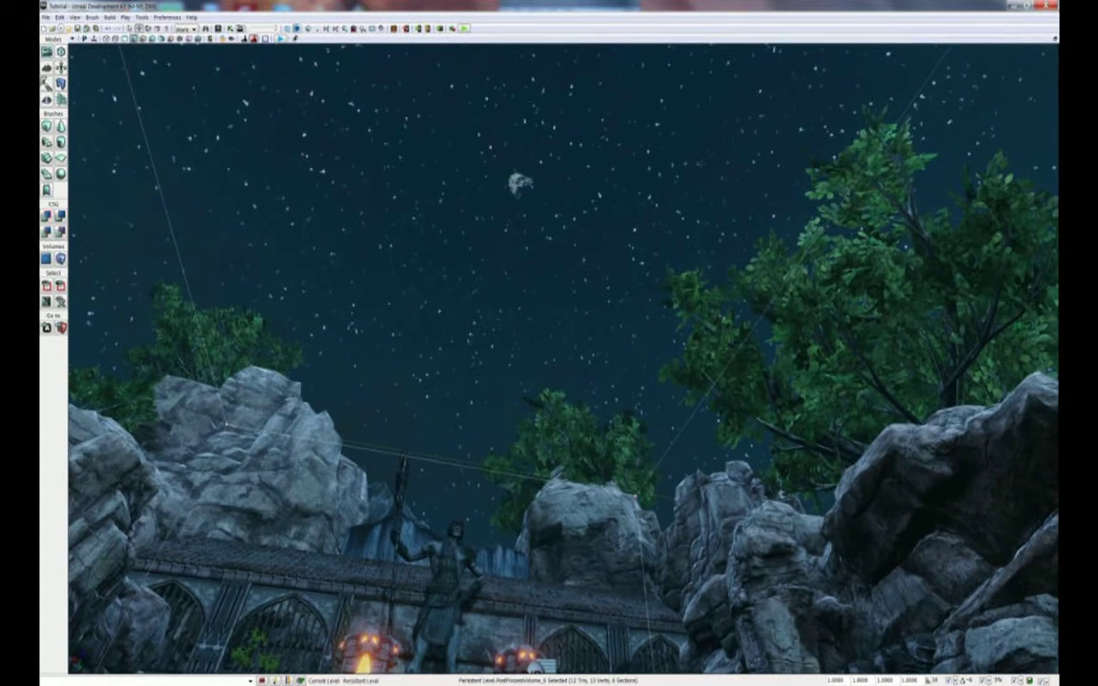
left_click(521, 182)
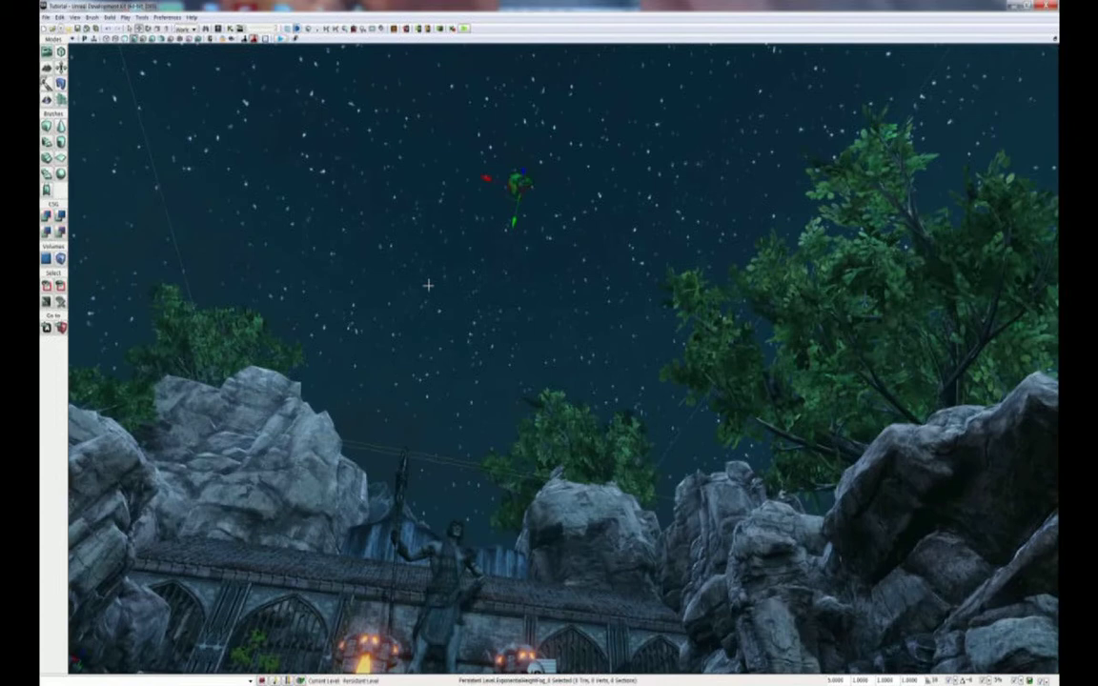
right_click(516, 174)
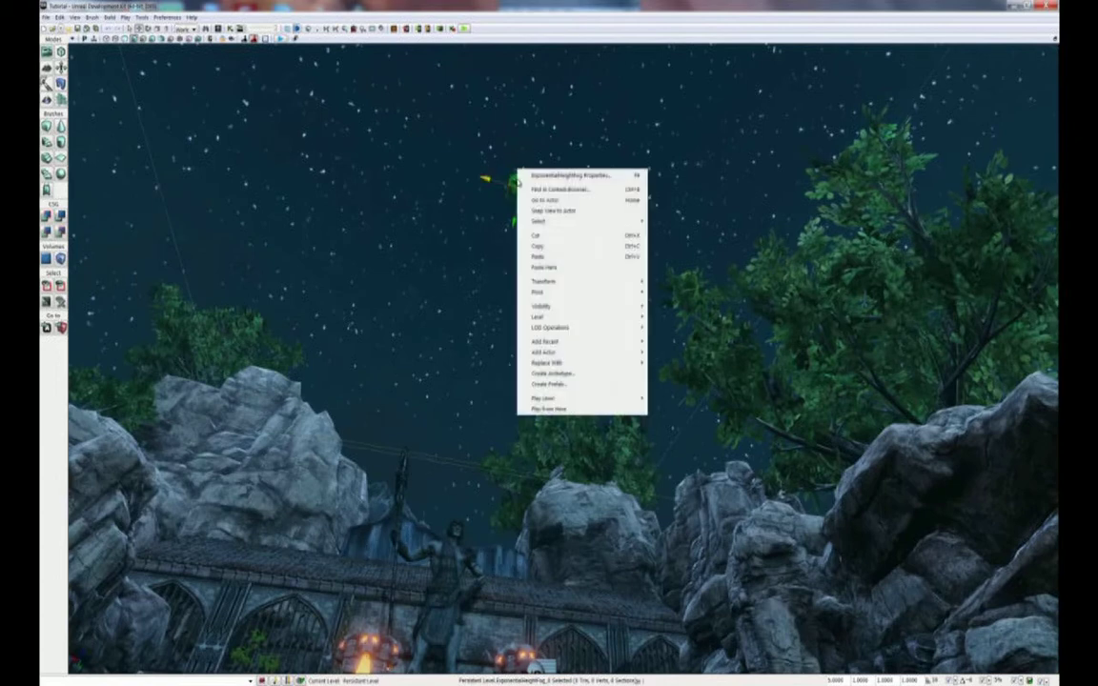
left_click(563, 176)
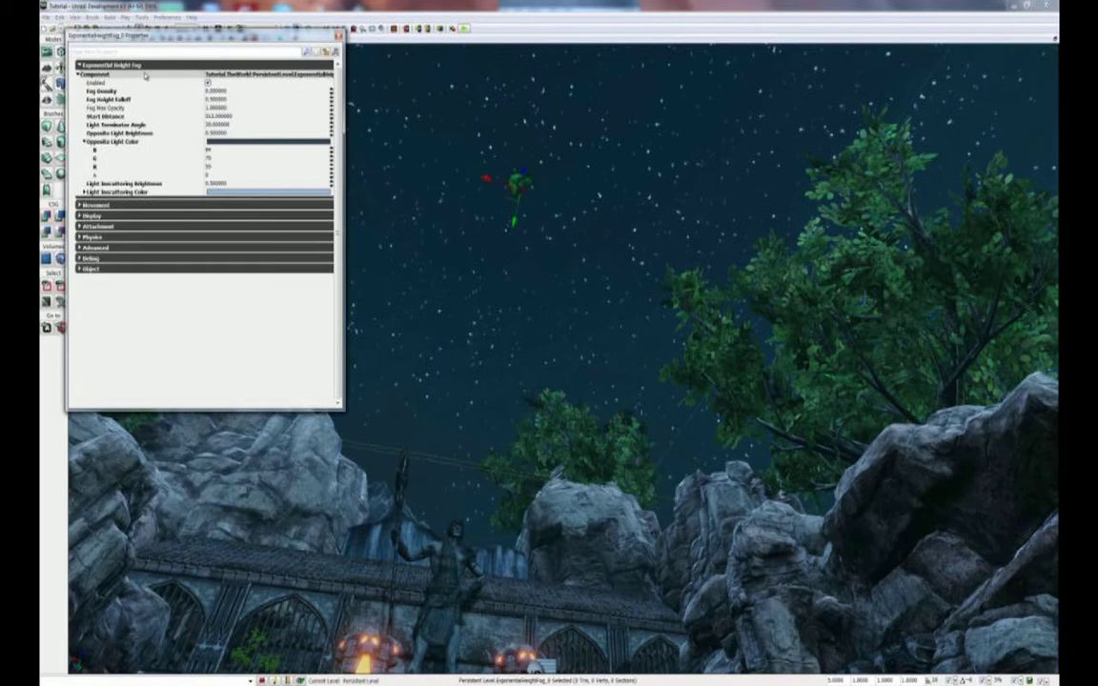
left_click(216, 92)
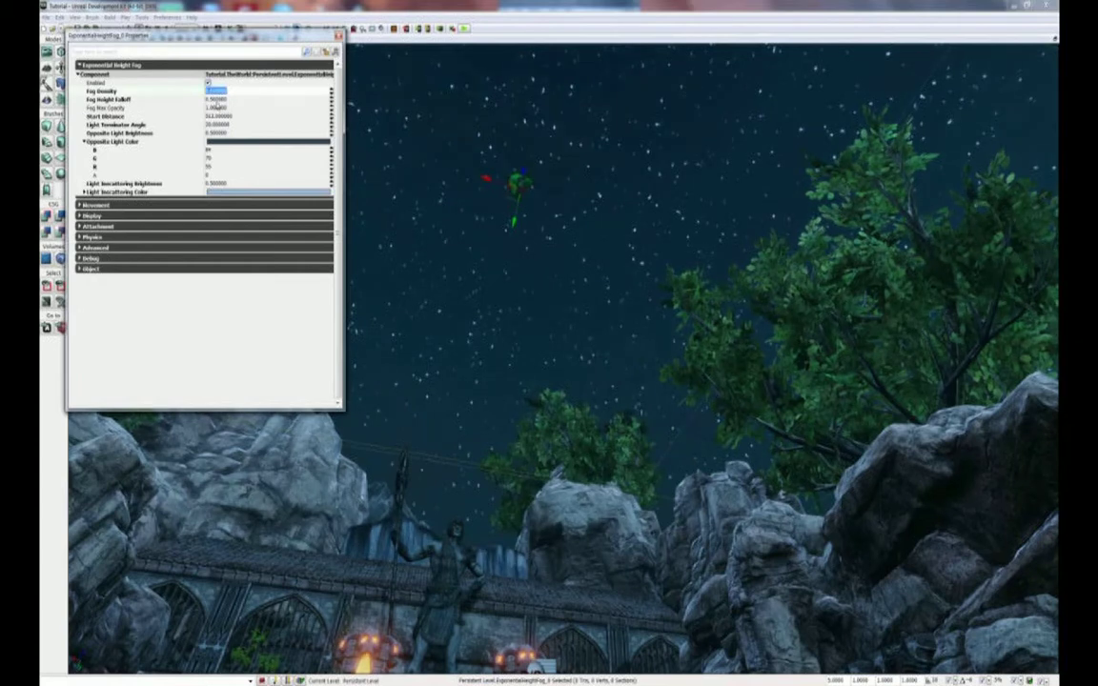
key("Tab")
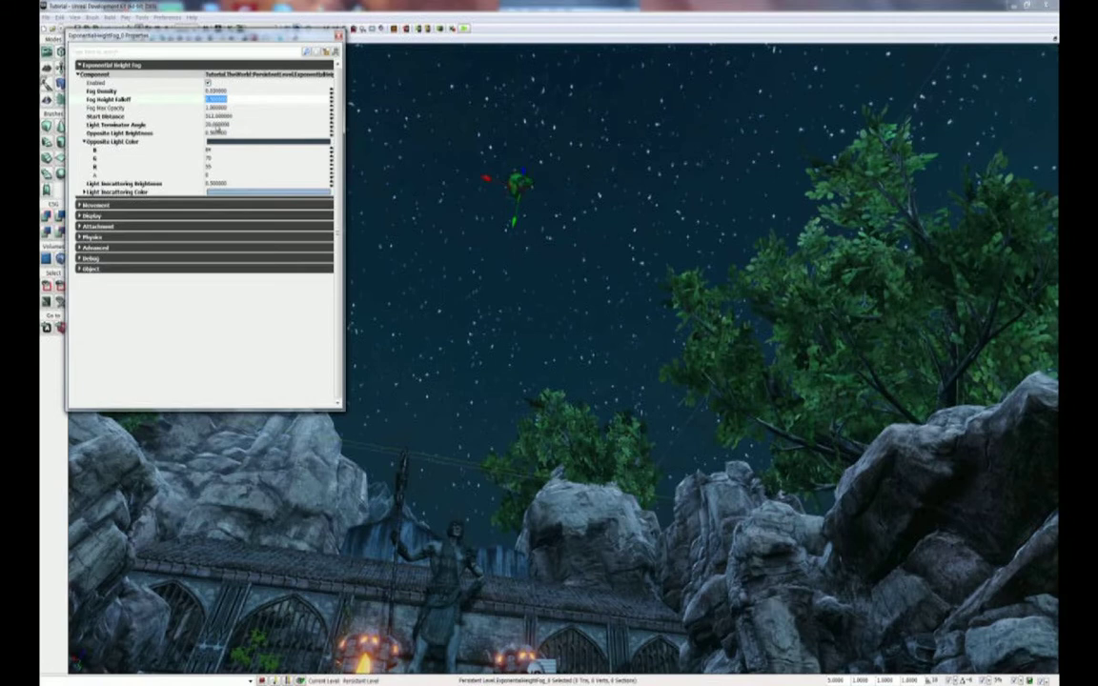
Set the fog's Opposite Light Brightness to 0.75 and accept its dark blue Opposite Light Color.
left_click(220, 133)
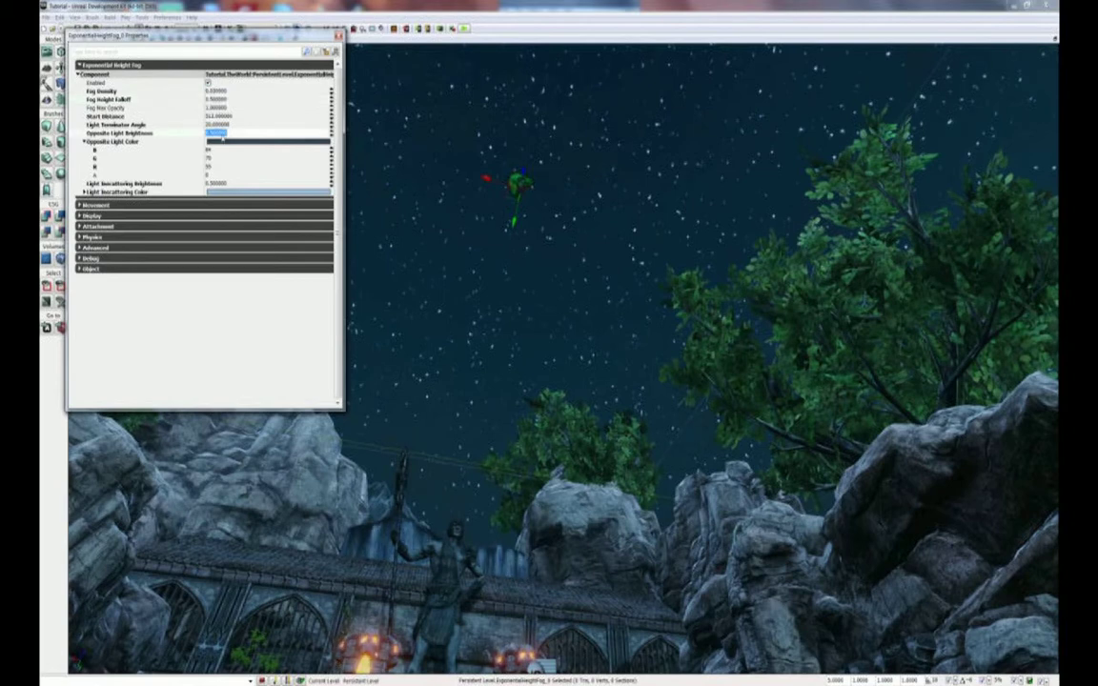
left_click(224, 143)
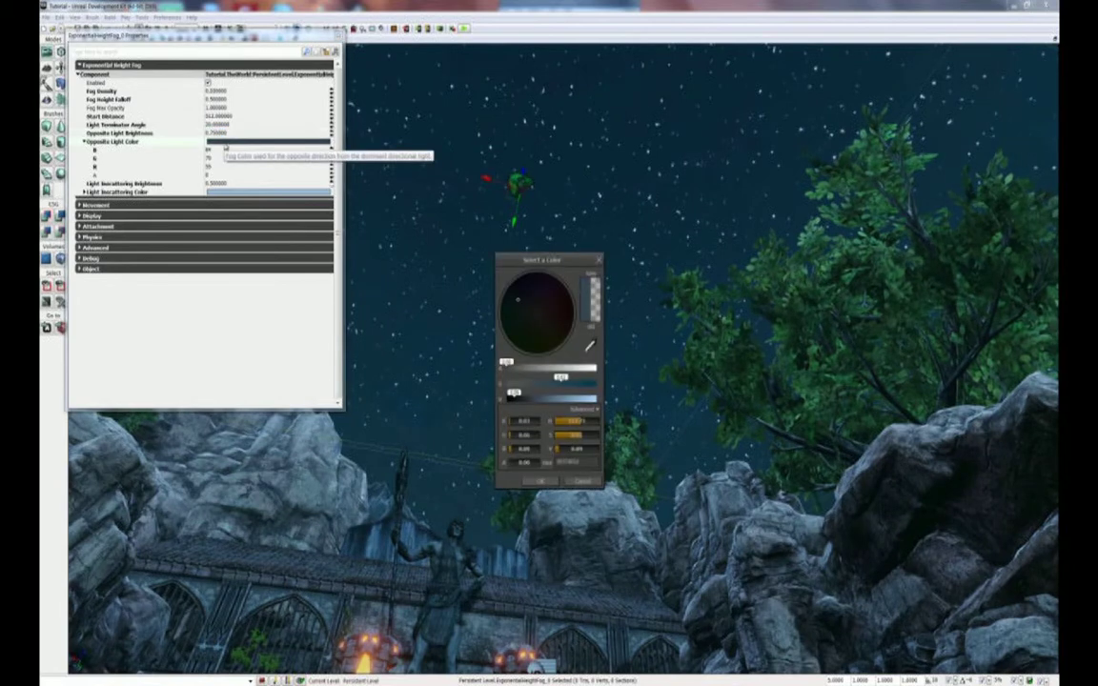
left_click(548, 462)
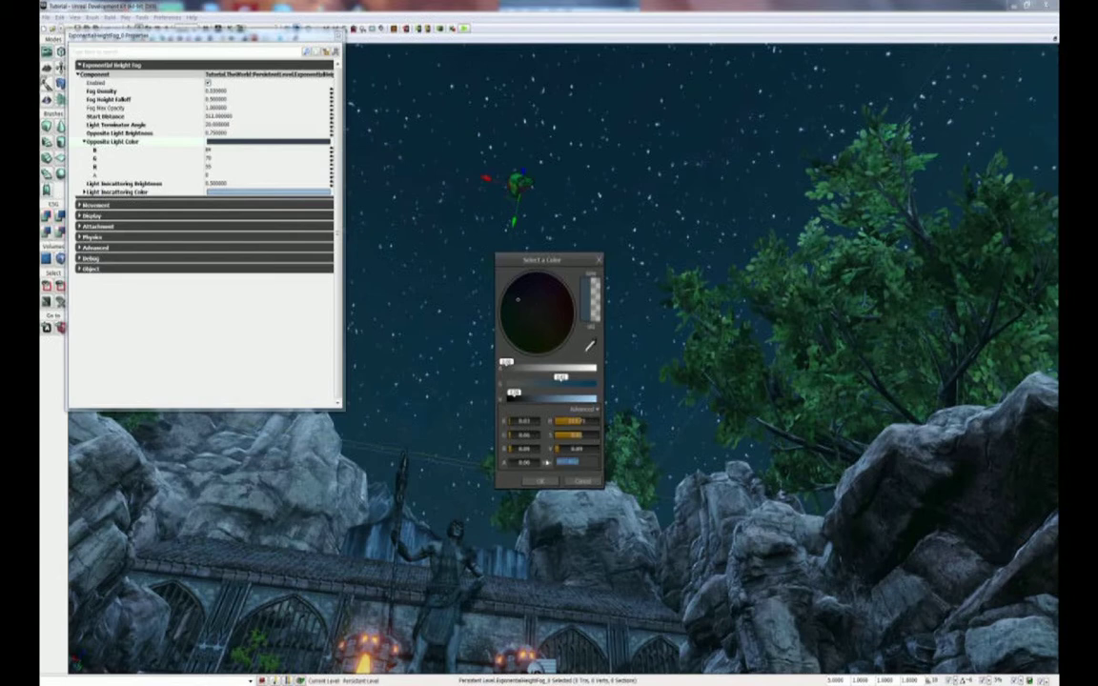
type("0")
left_click(541, 481)
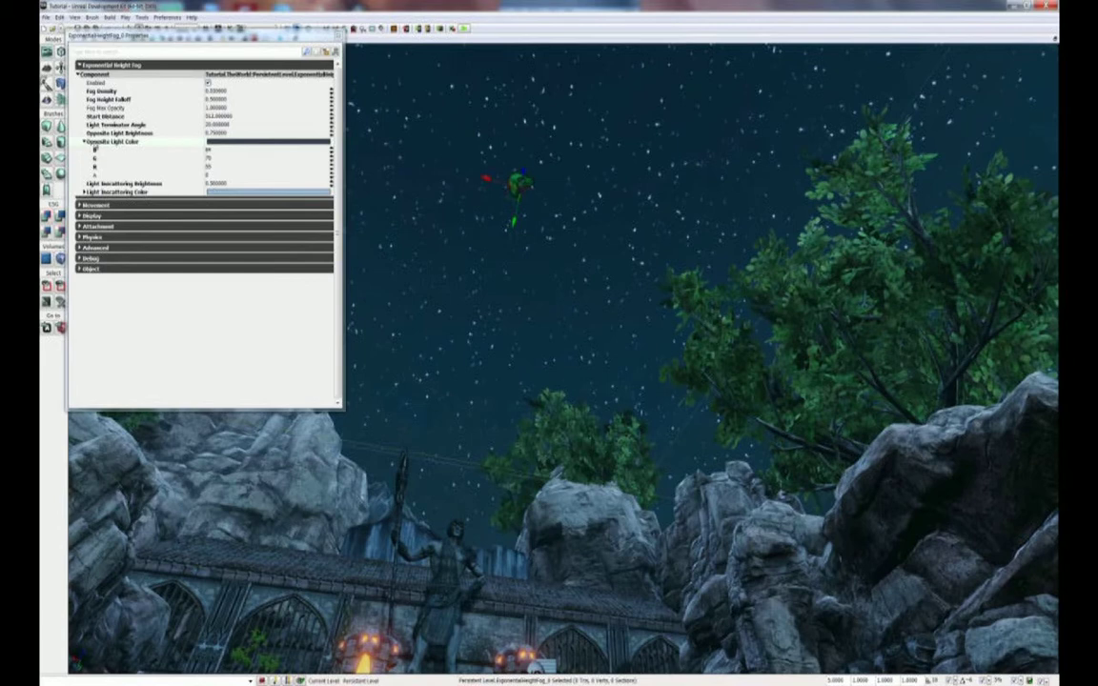
left_click(83, 141)
Adjust the fog's Light Inscattering Brightness and accept its light blue Light Inscattering Color, closing the fog properties.
left_click(229, 151)
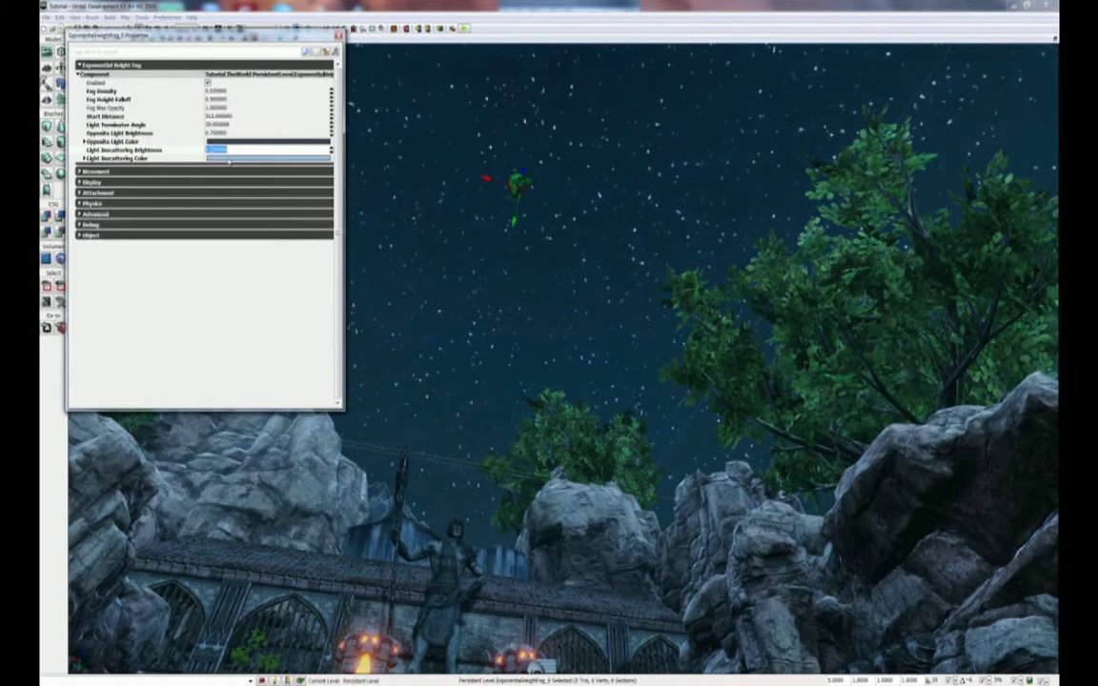
left_click(228, 161)
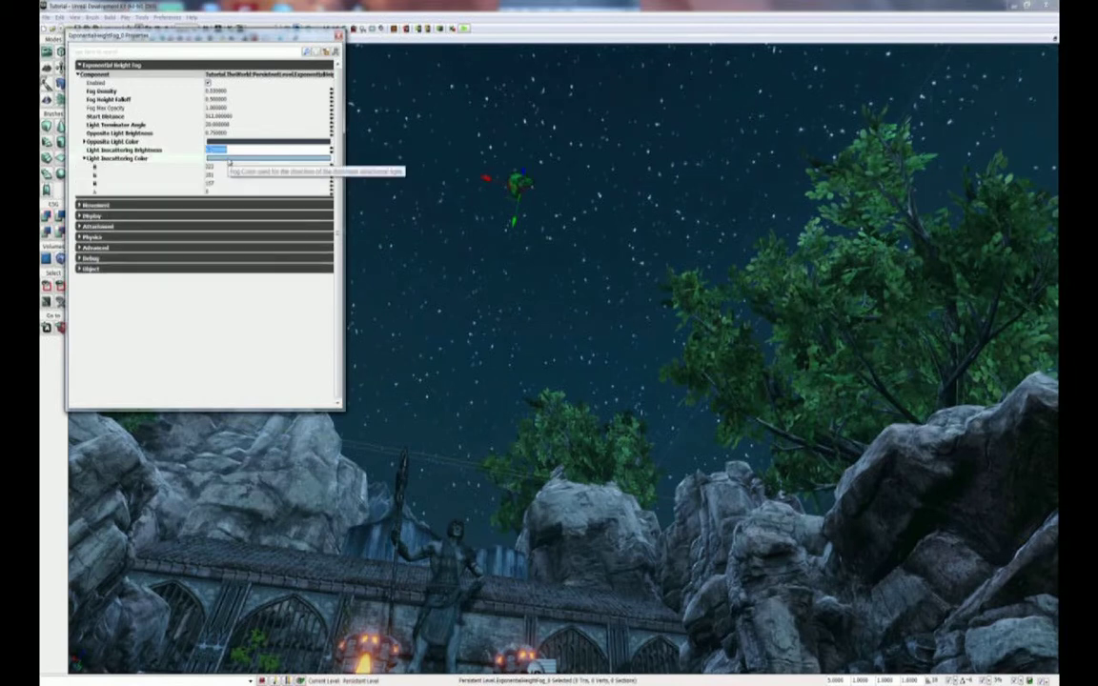
left_click(229, 161)
double_click(229, 161)
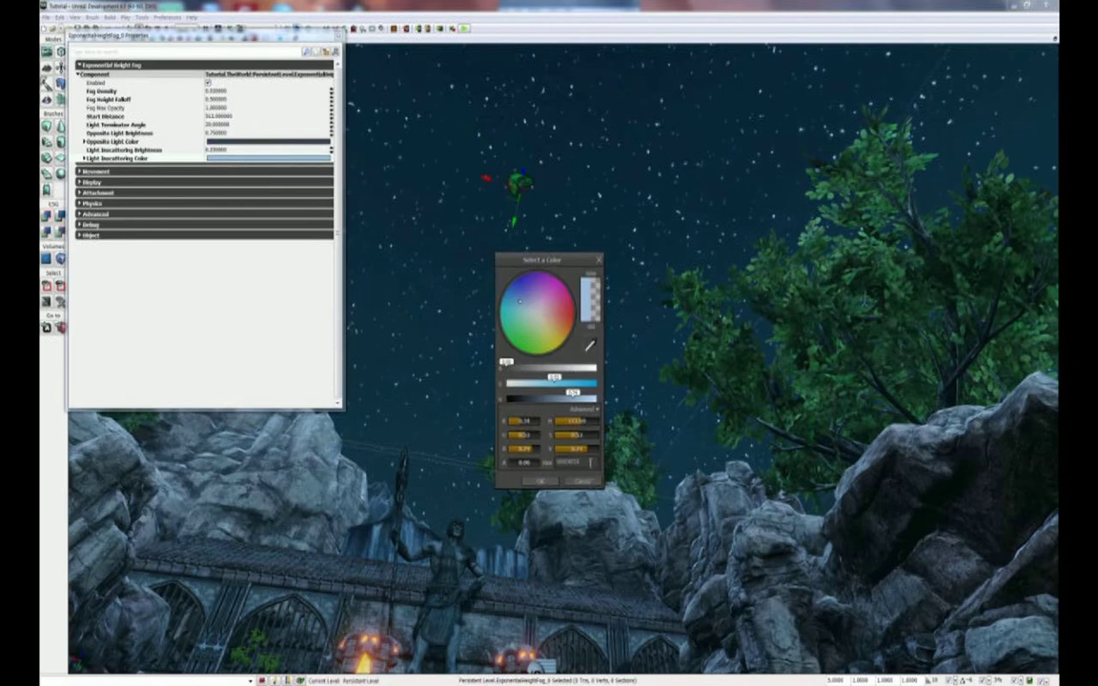
left_click(551, 482)
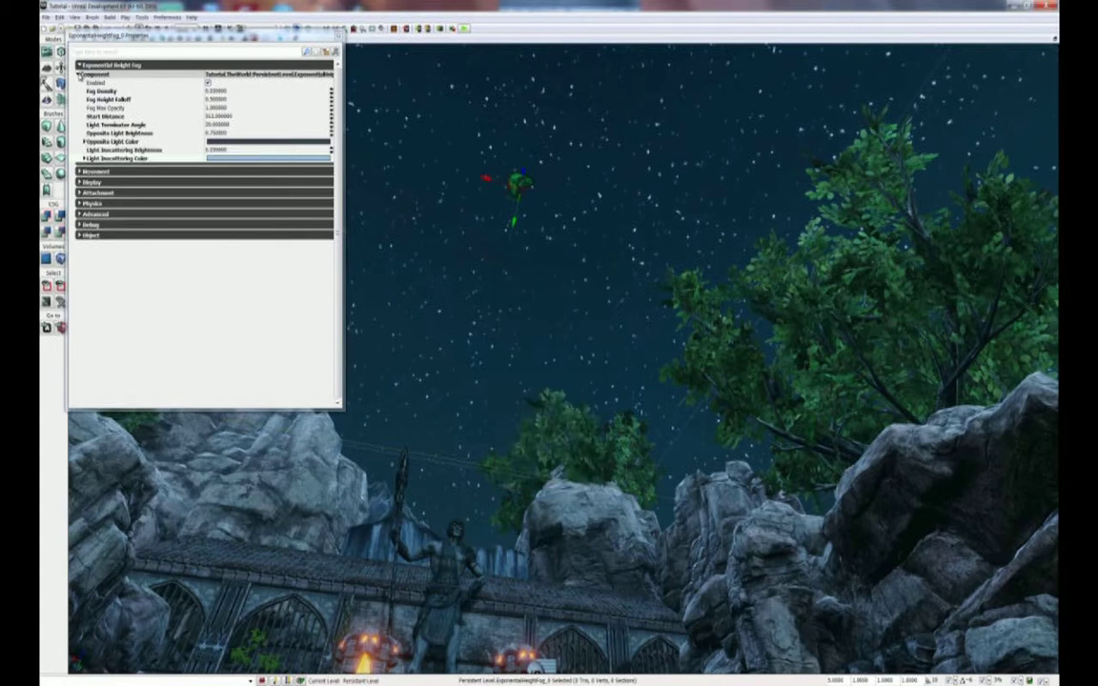
left_click(79, 75)
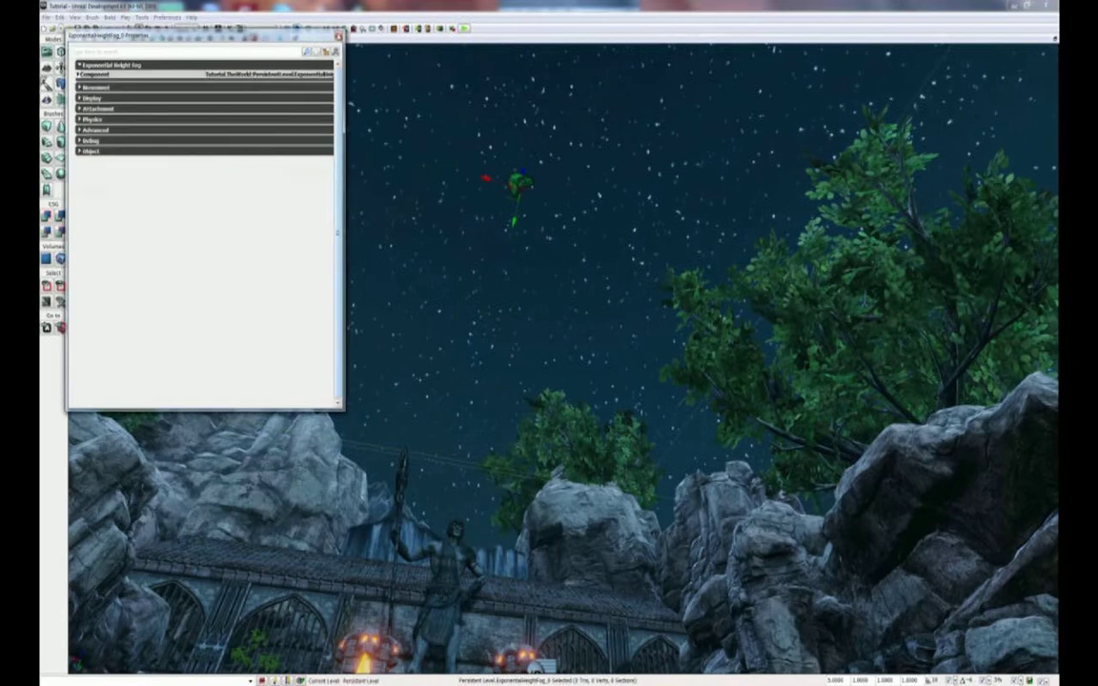
left_click(339, 37)
Examine the fog against the night sky and the distant mountains around the temple.
right_click_drag(355, 229, 365, 138)
left_click_drag(368, 167, 345, 300)
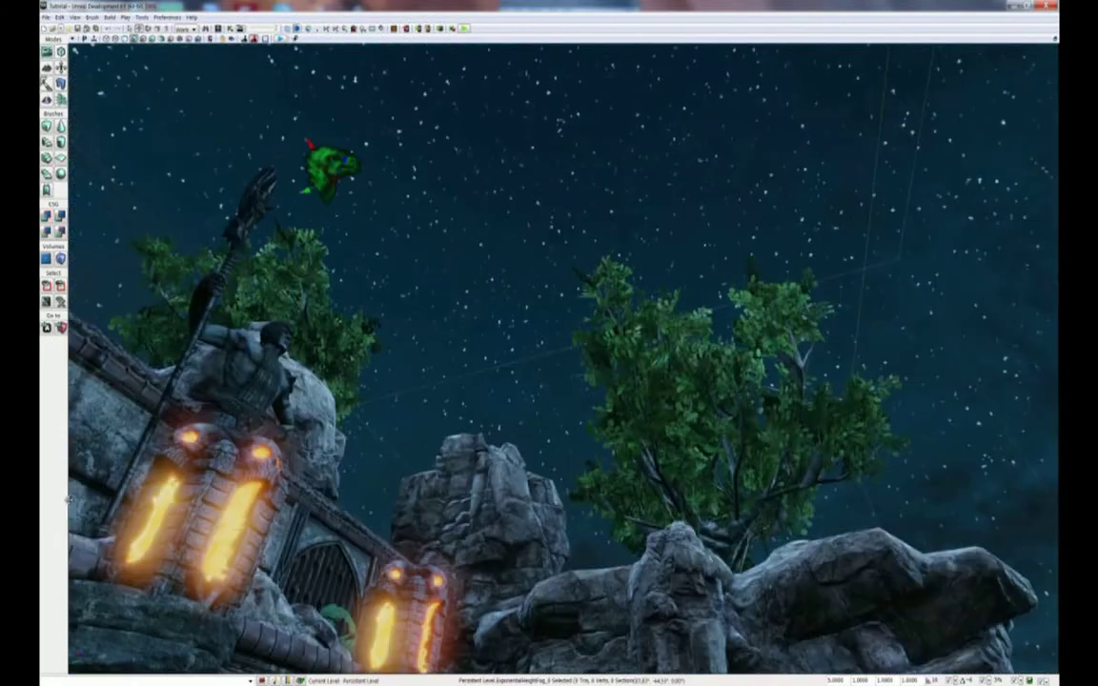
right_click_drag(69, 499, 377, 170)
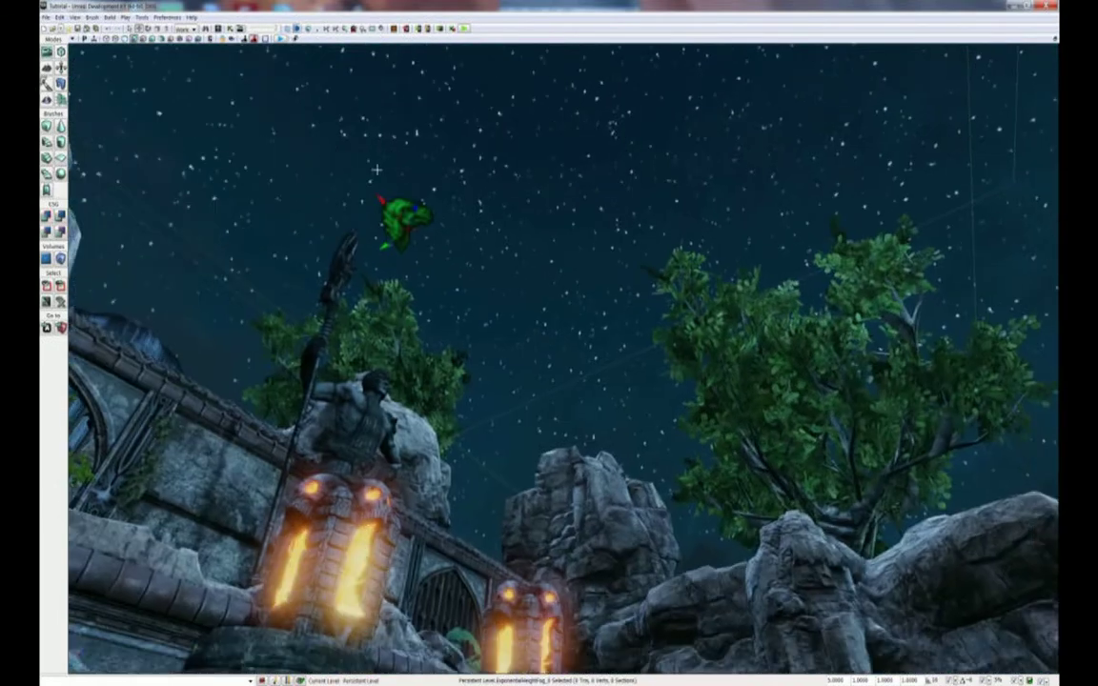
key("Delete")
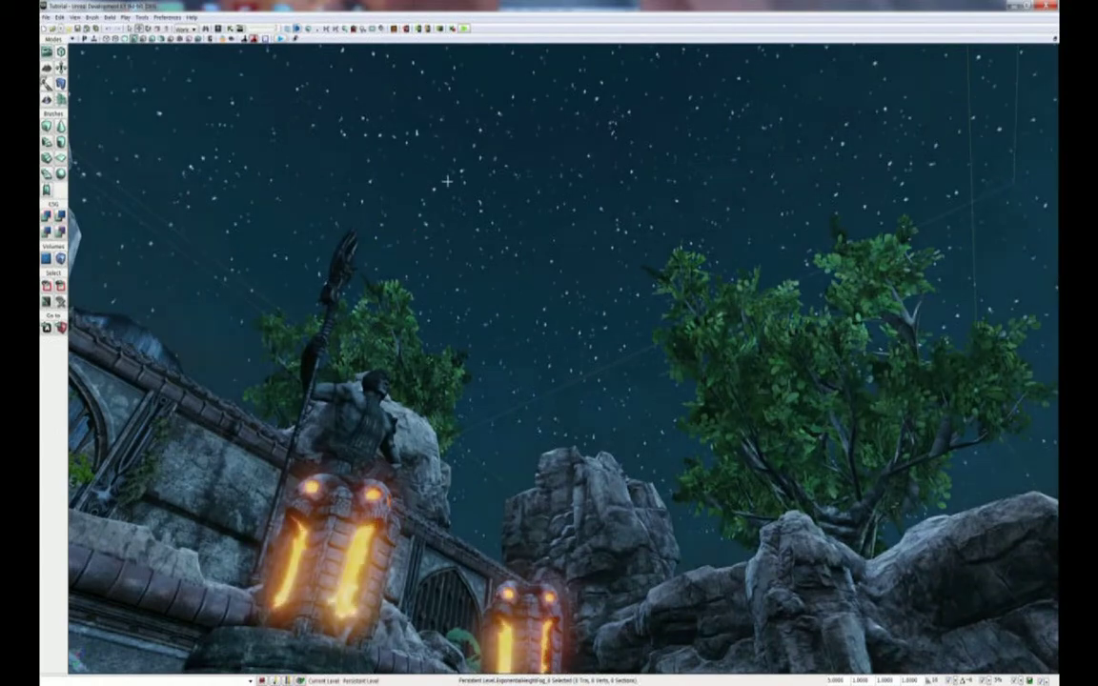
right_click_drag(474, 230, 813, 380)
right_click_drag(1040, 380, 865, 353)
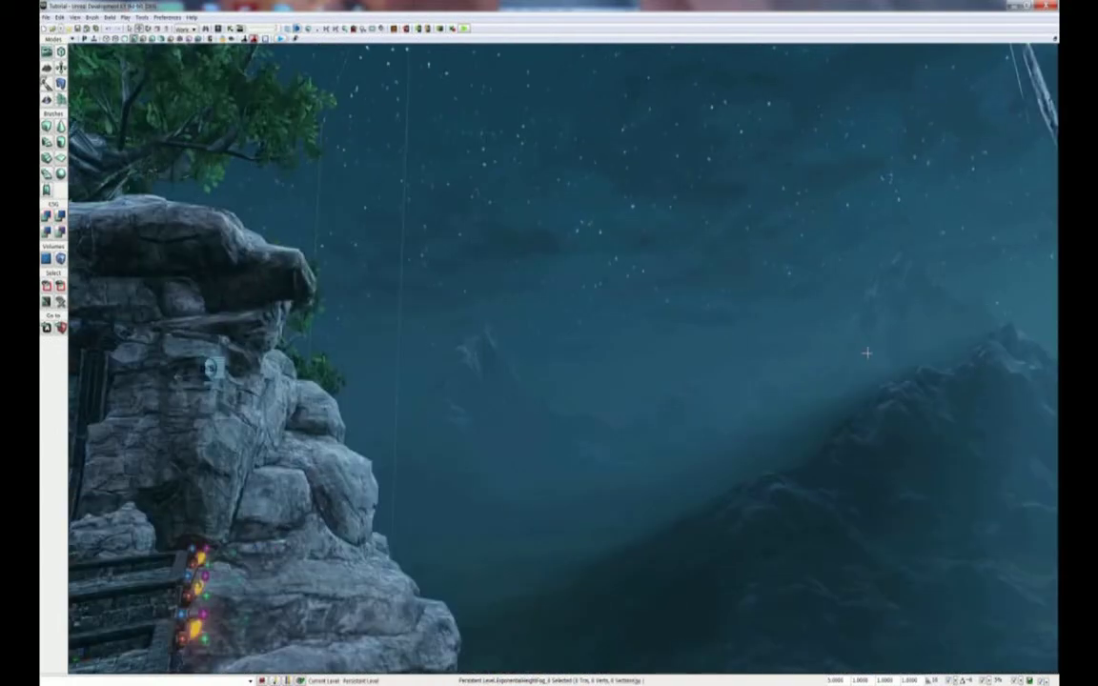
right_click_drag(982, 361, 810, 367)
right_click_drag(1012, 304, 1017, 229)
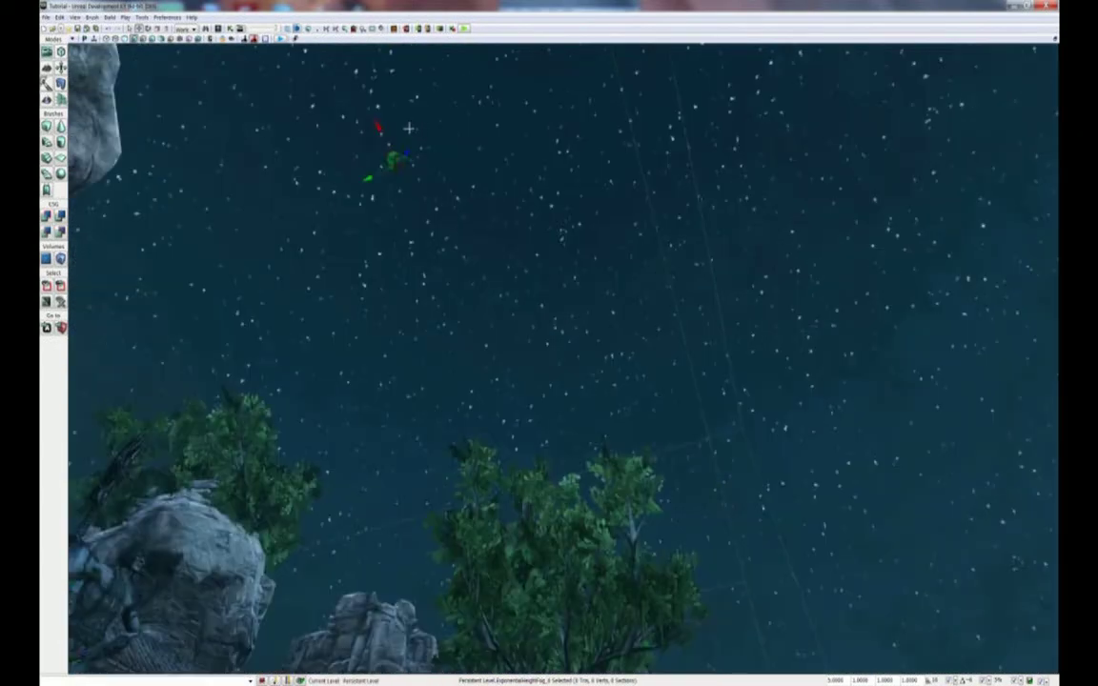
Try raising the exponential height fog actor to thicken the fog, and lower it back to clear the temple view.
left_click_drag(408, 152, 425, 88)
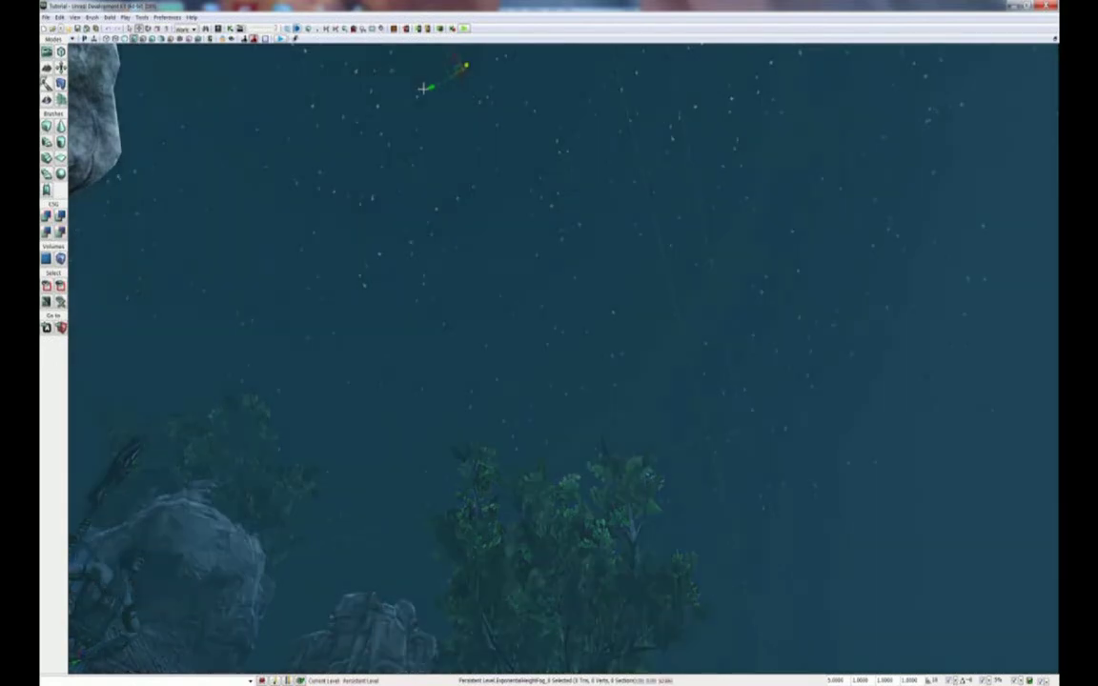
right_click_drag(312, 354, 355, 418)
right_click_drag(245, 374, 467, 248)
left_click_drag(467, 261, 441, 300)
right_click_drag(441, 301, 572, 410)
right_click_drag(135, 672, 381, 335)
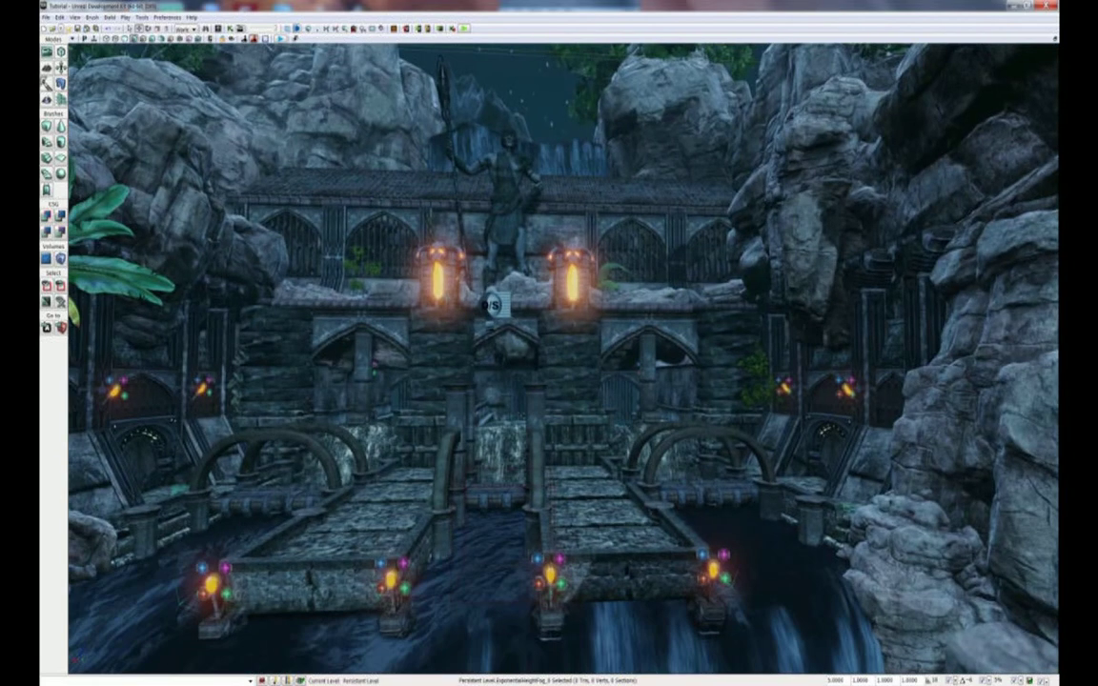